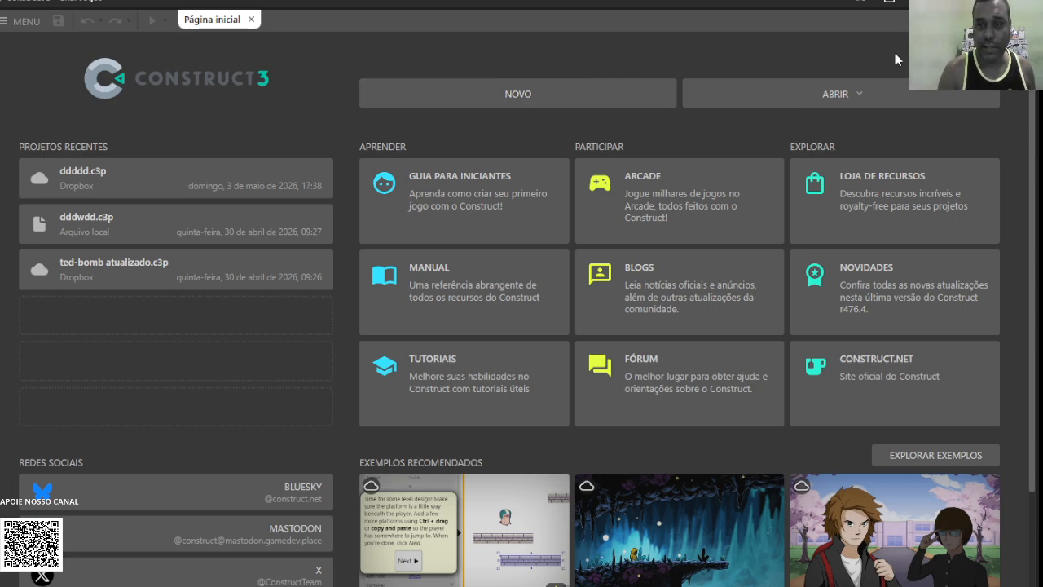
Create a new project named pong with the Paisagem SD 4:3 preset at 640 x 480
click(562, 96)
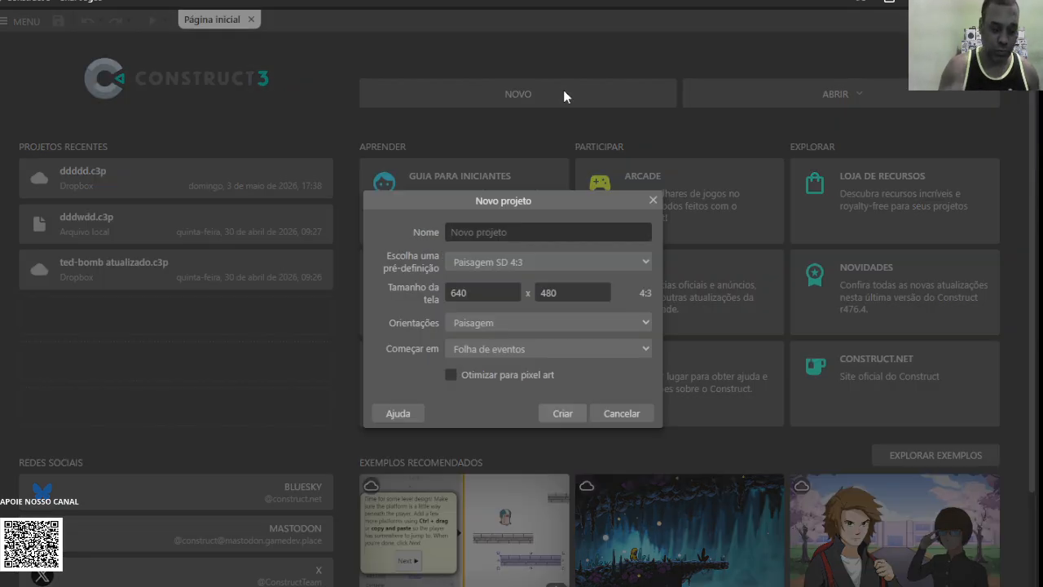
text(pong)
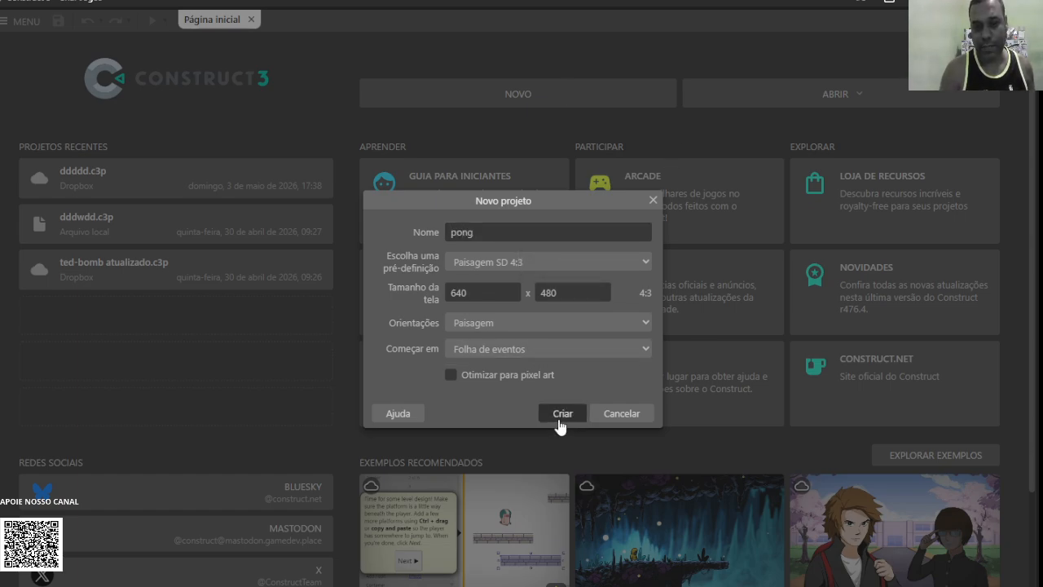
click(560, 413)
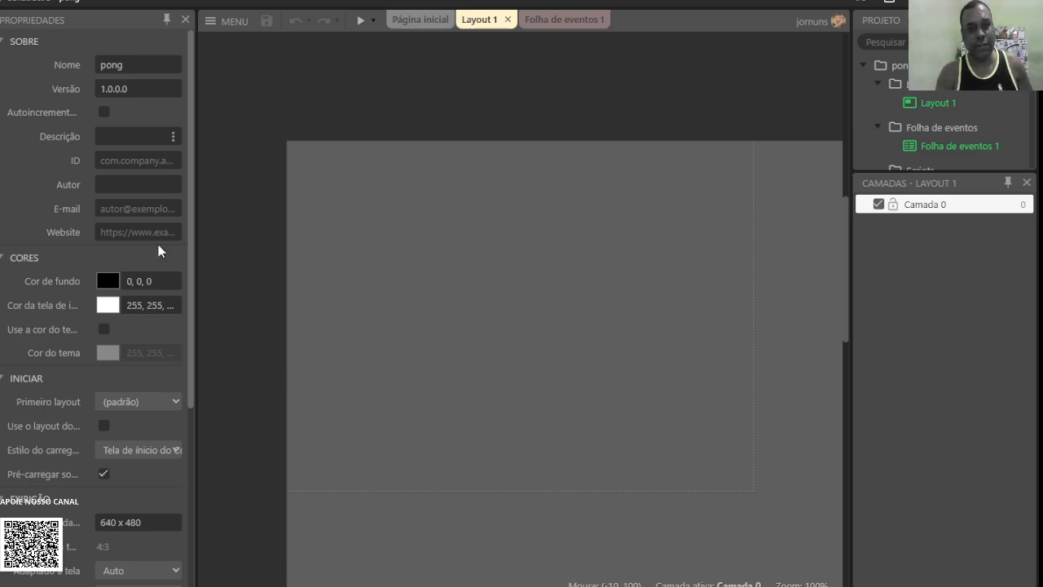
scroll(489, 151, down, 2)
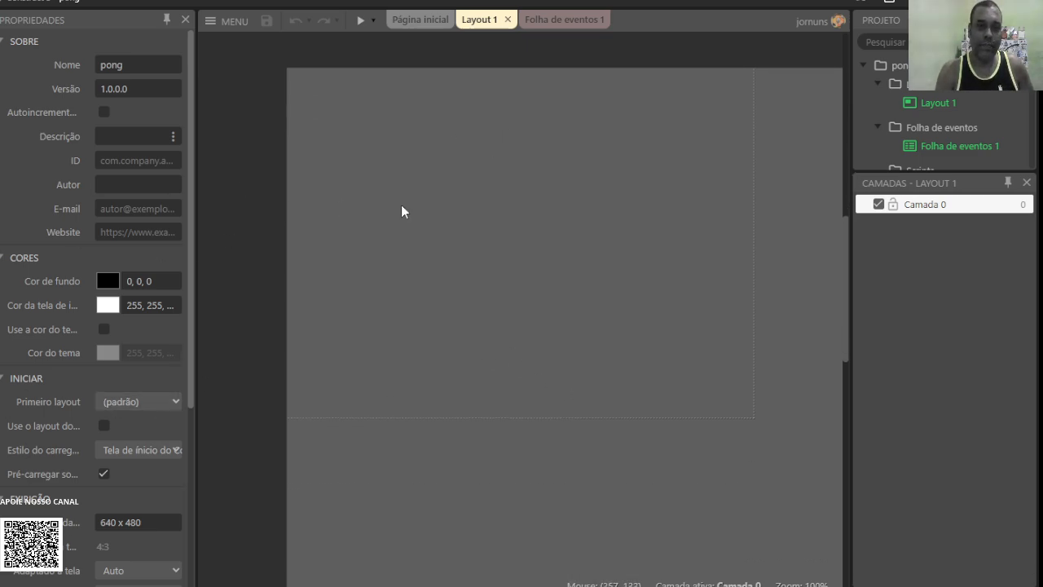
scroll(491, 339, up, 6)
scroll(746, 368, down, 4)
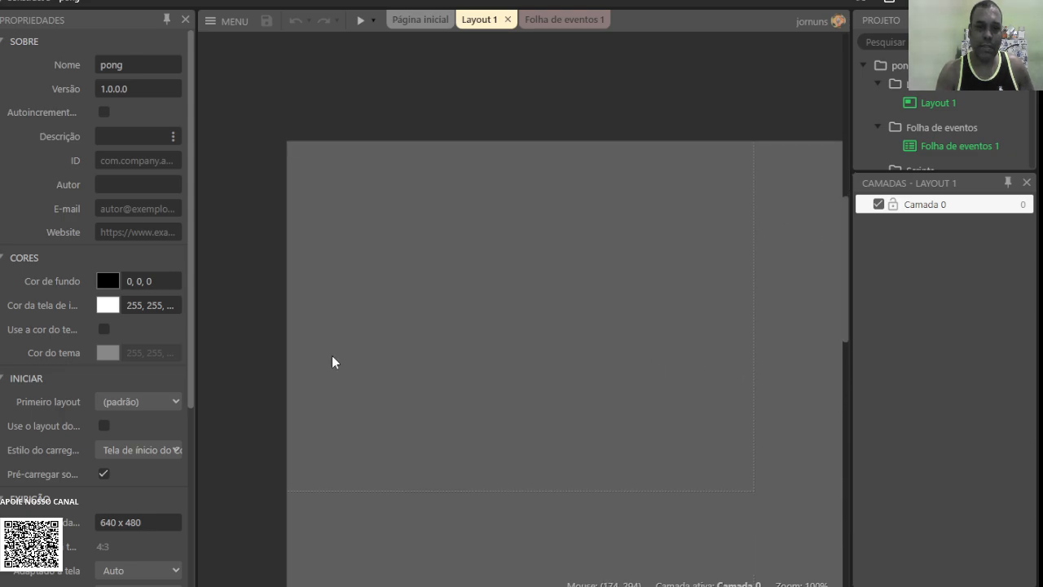
Copy the screen size value from the project's display properties
scroll(65, 457, down, 3)
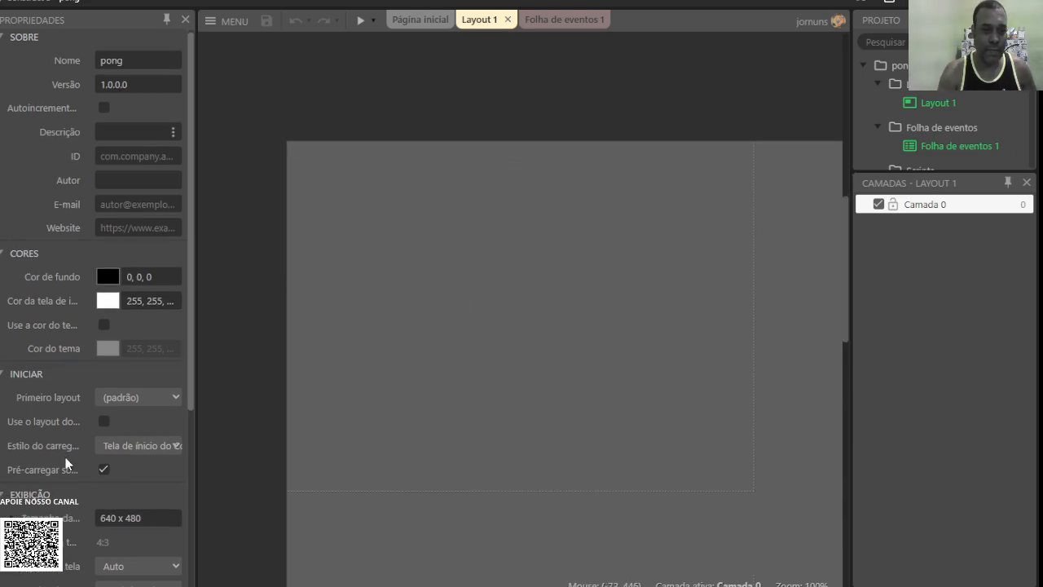
scroll(139, 496, down, 2)
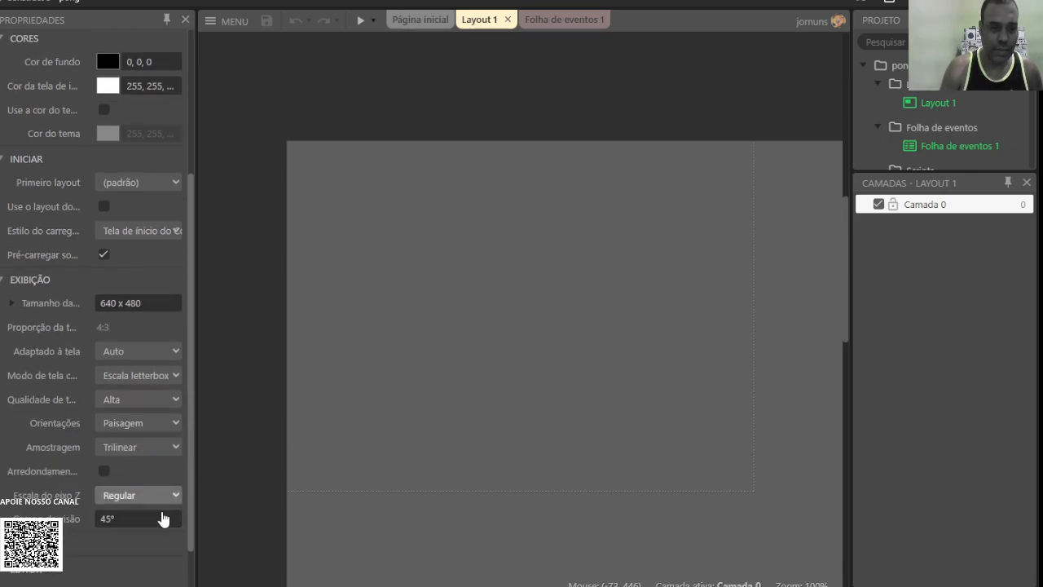
scroll(142, 486, down, 2)
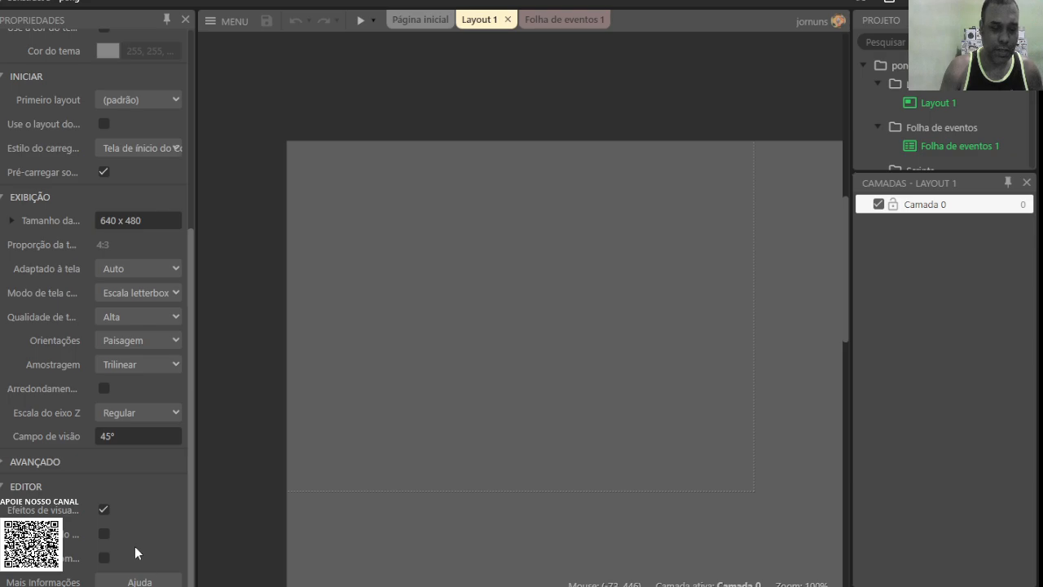
click(239, 424)
click(139, 521)
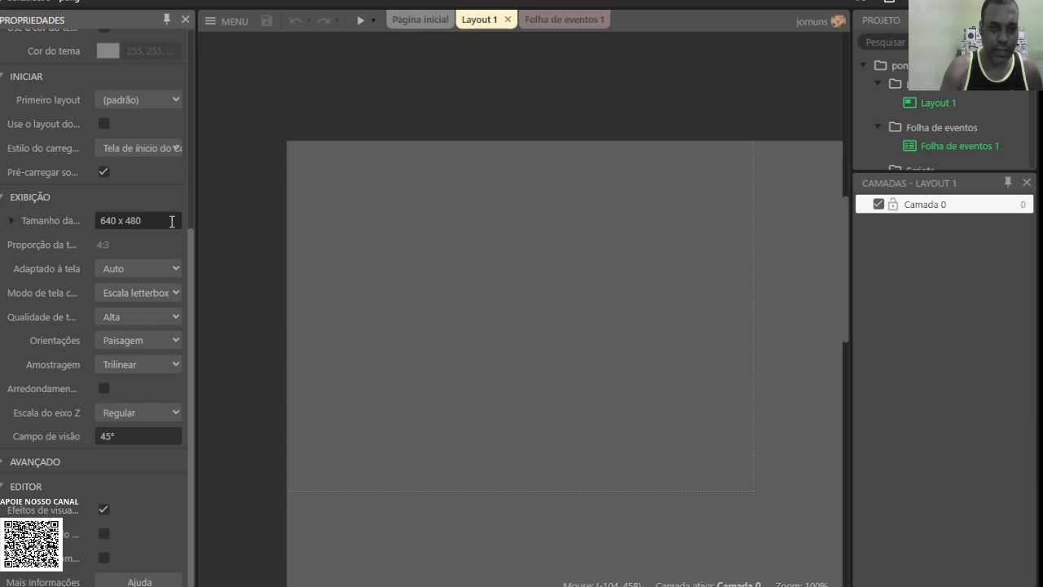
click(104, 217)
drag(101, 218, 153, 218)
right_click(140, 219)
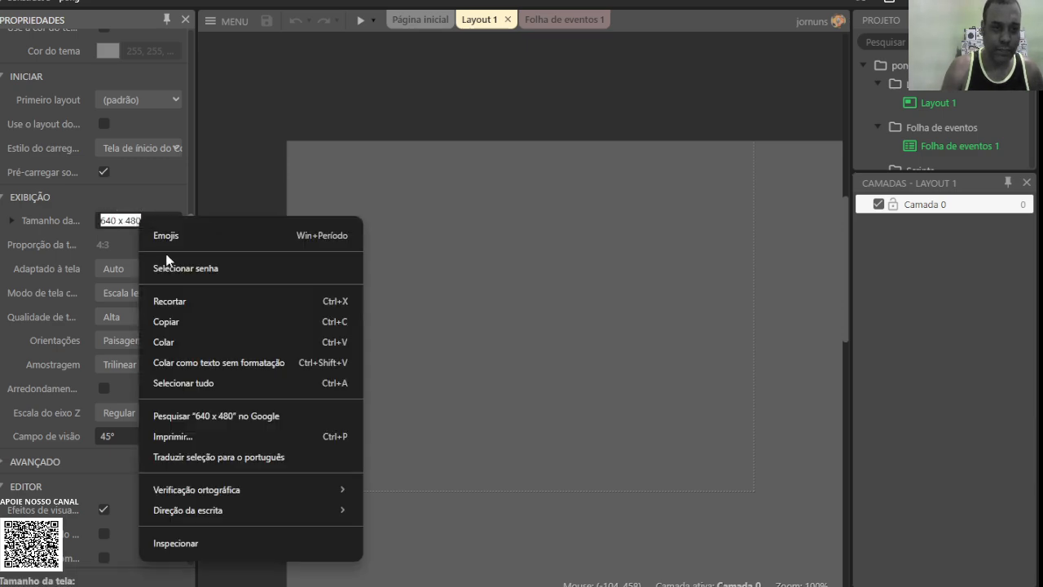
click(183, 325)
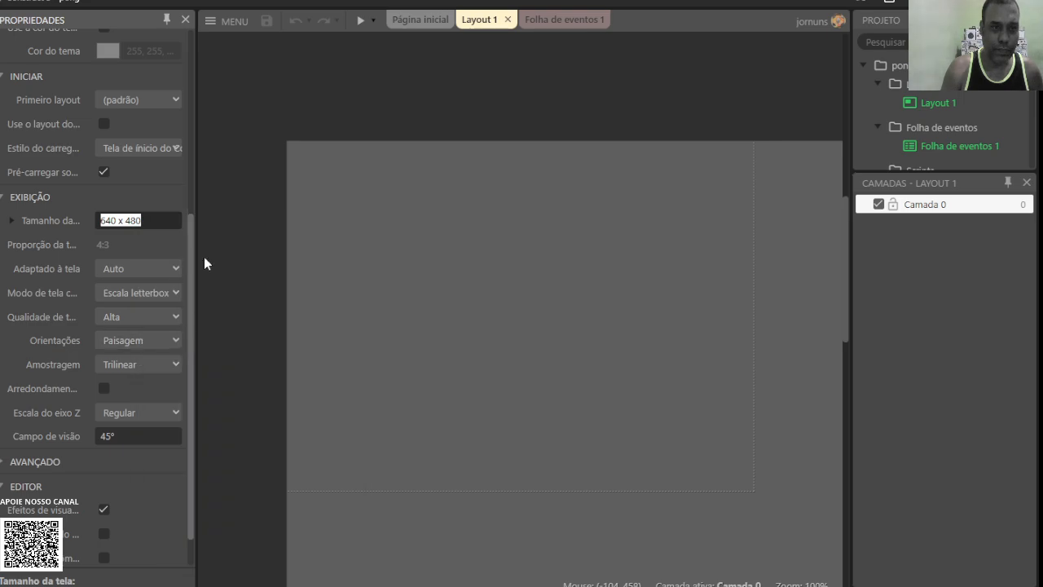
Set the size of Layout 1 to 640 x 480
scroll(155, 163, up, 5)
click(221, 149)
triple_click(155, 111)
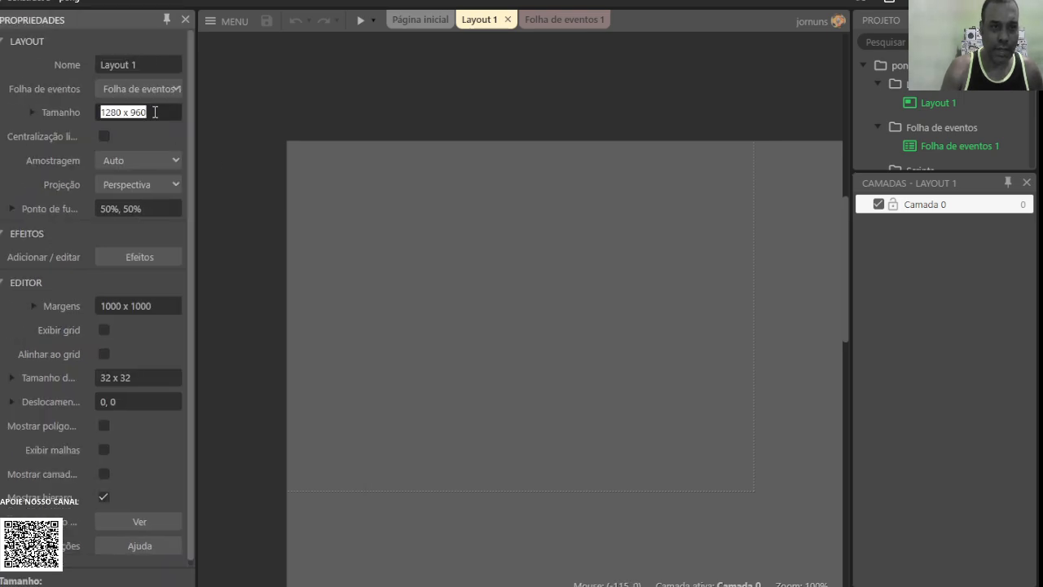
right_click(155, 112)
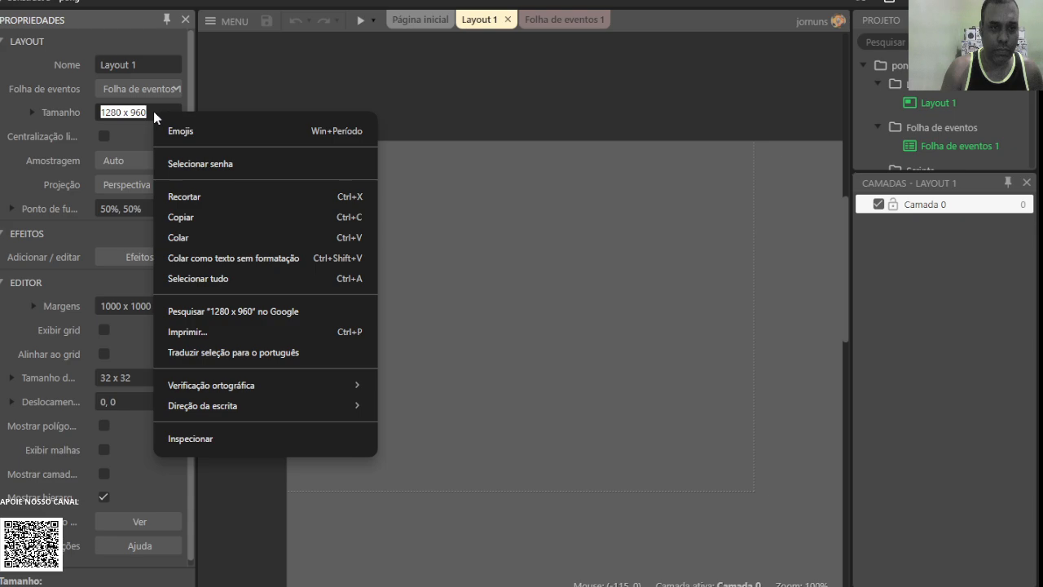
click(203, 218)
text(640 x 480)
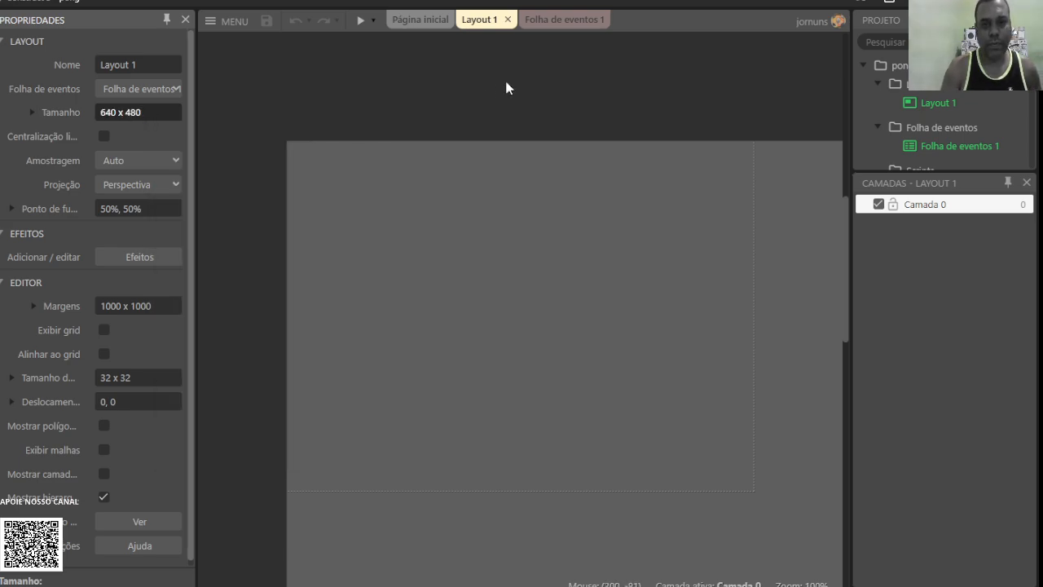
key(Return)
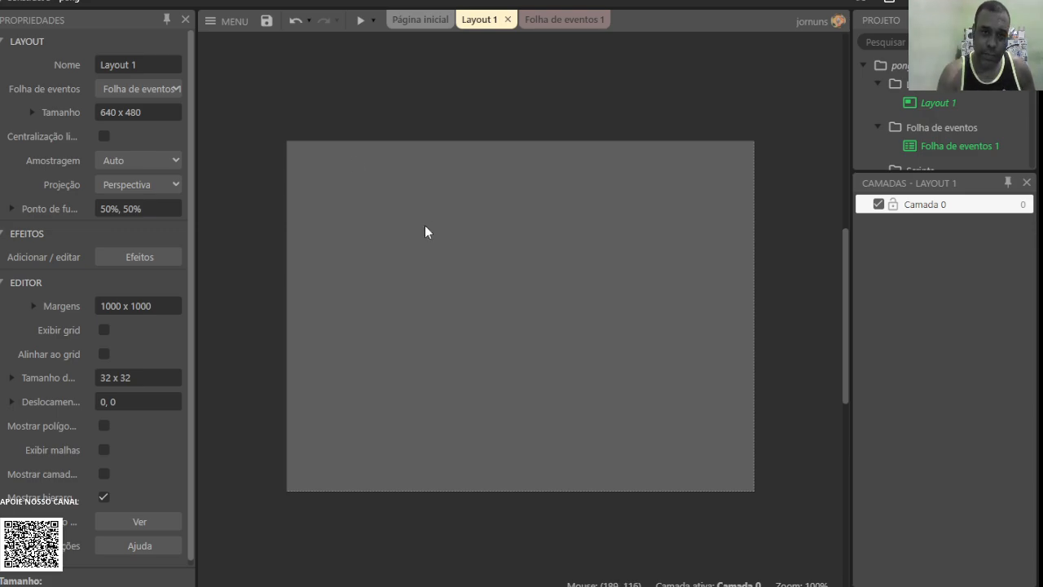
Insert a layer below Camada 0 and name it main
right_click(924, 207)
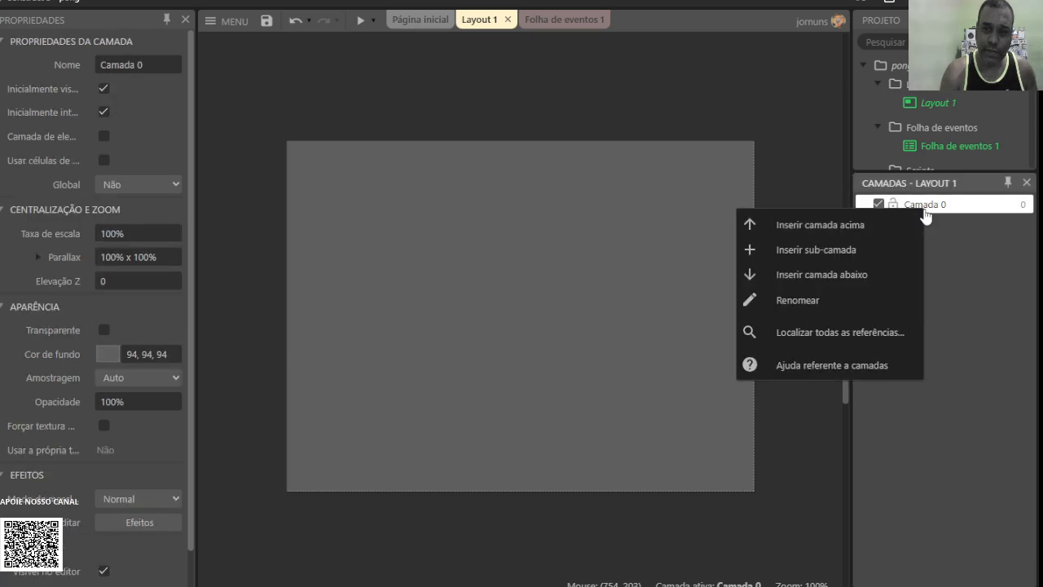
click(864, 278)
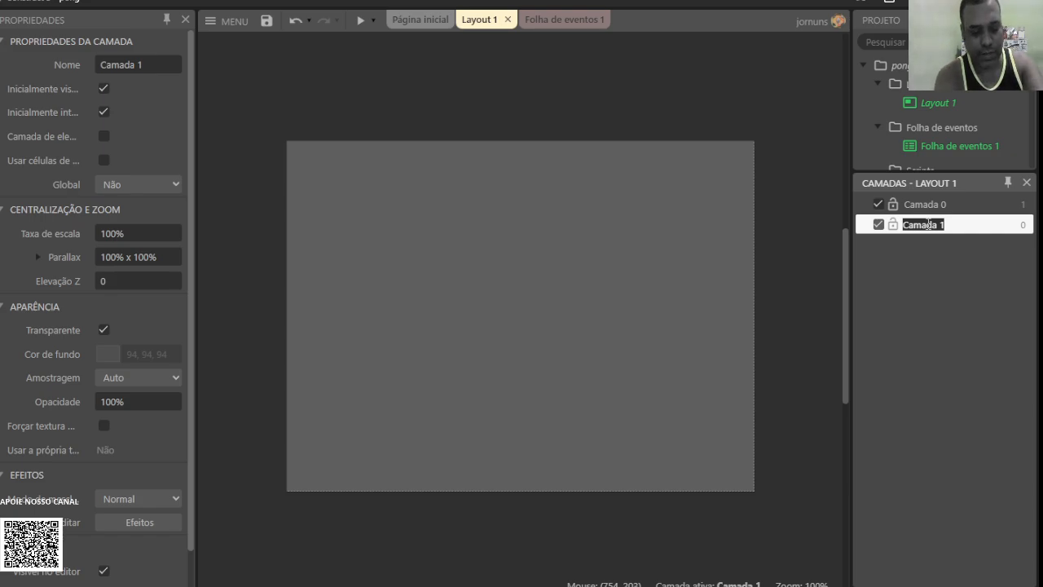
text(maian)
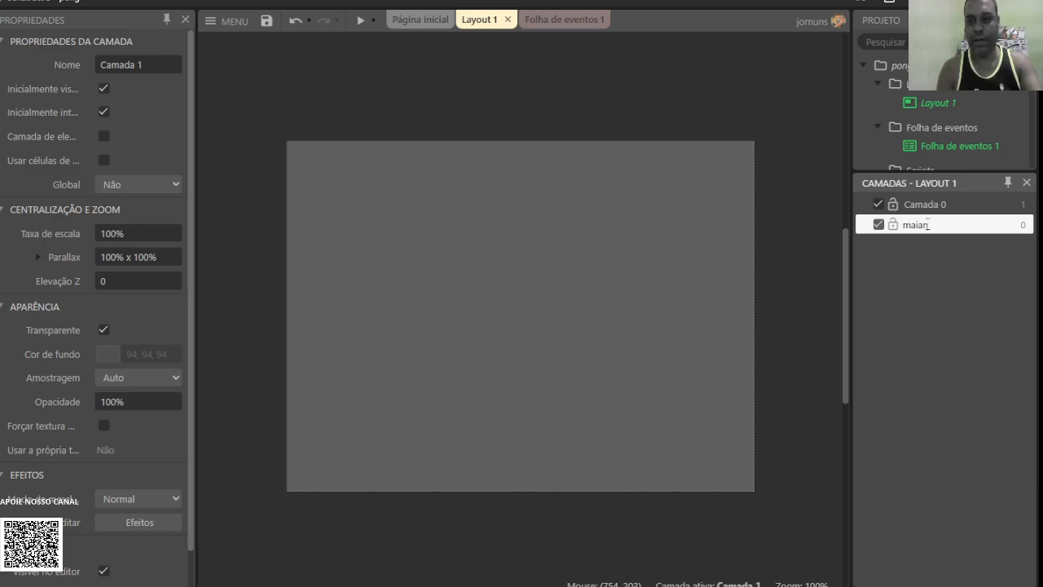
click(923, 225)
key(BackSpace)
key(Return)
Rename layer Camada 0 as HUD and lock it
right_click(924, 205)
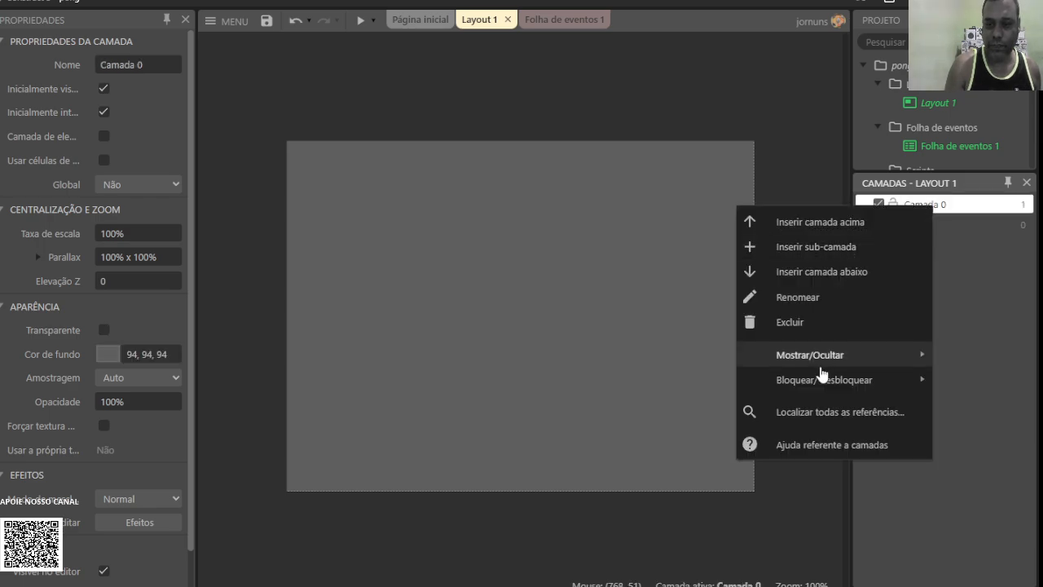
click(814, 300)
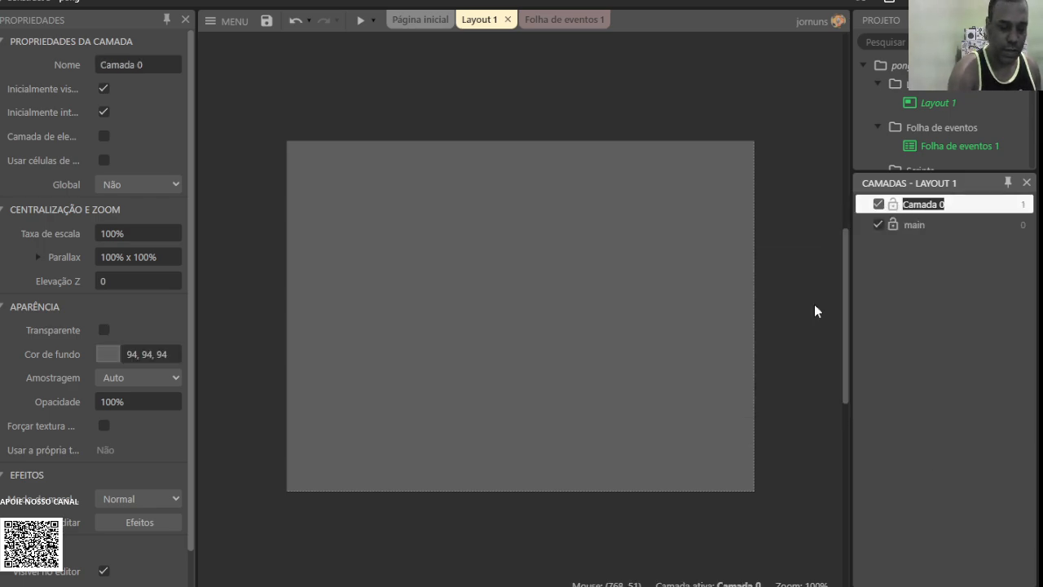
text(H)
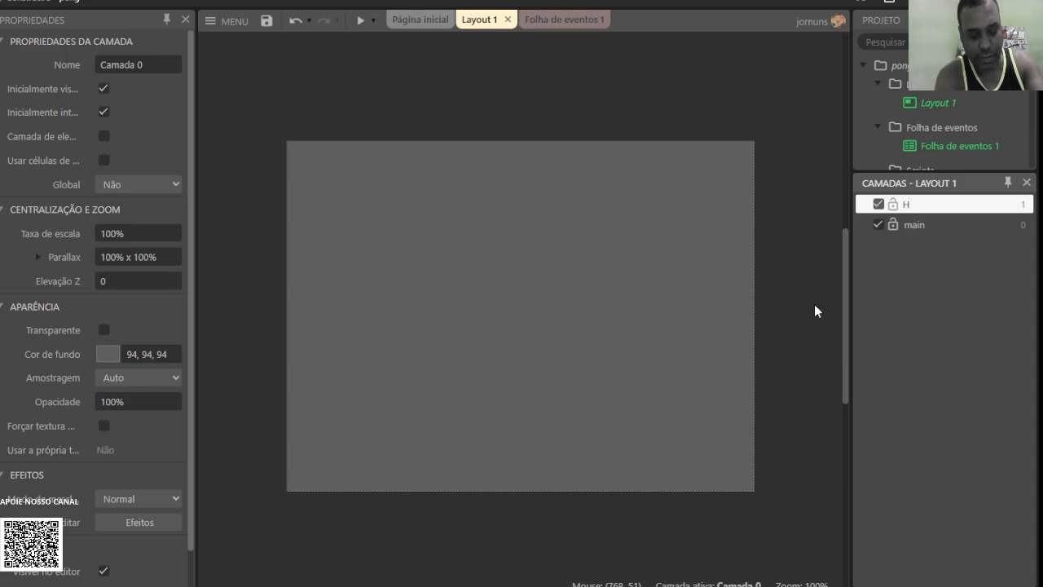
text(UD)
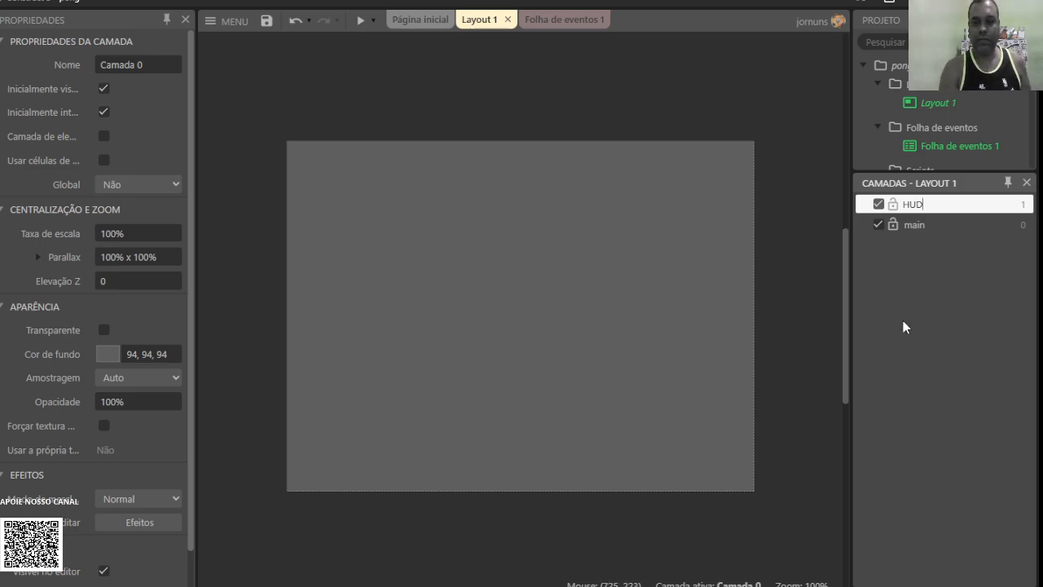
click(893, 204)
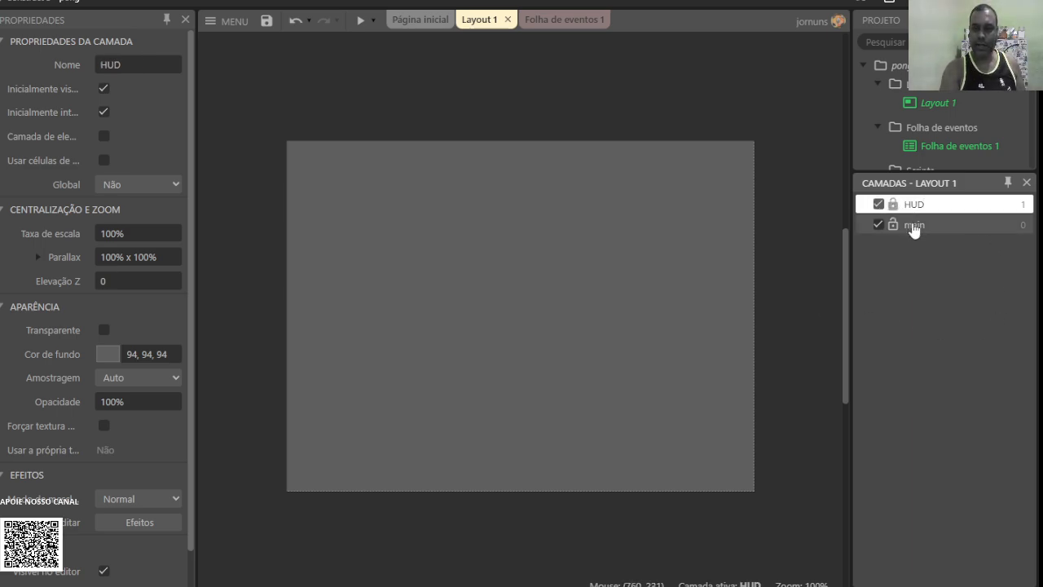
Insert a 9-secções object on the main layer at about 149, 142
click(911, 226)
double_click(521, 343)
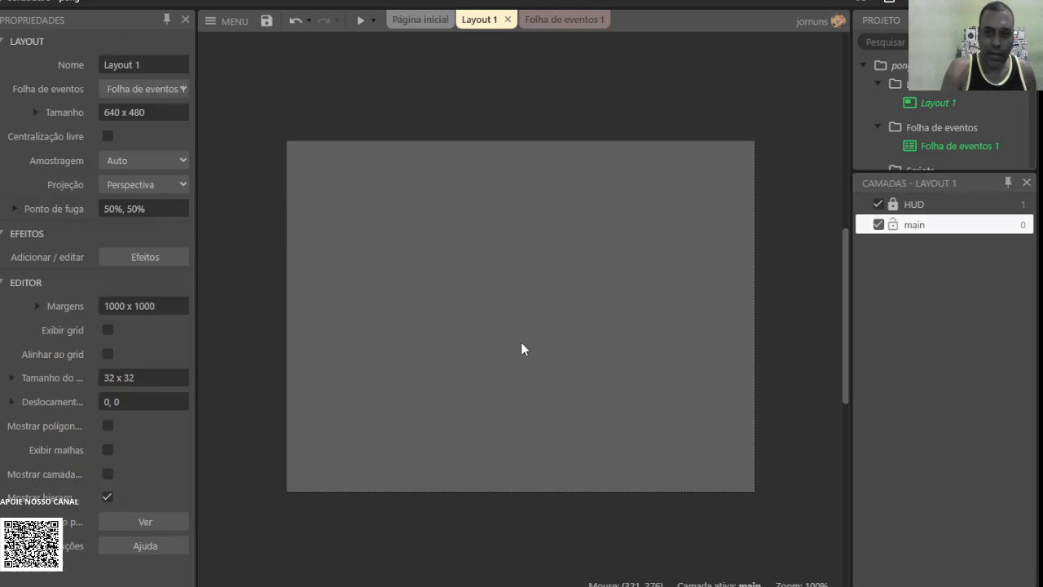
scroll(607, 320, down, 4)
scroll(607, 316, down, 3)
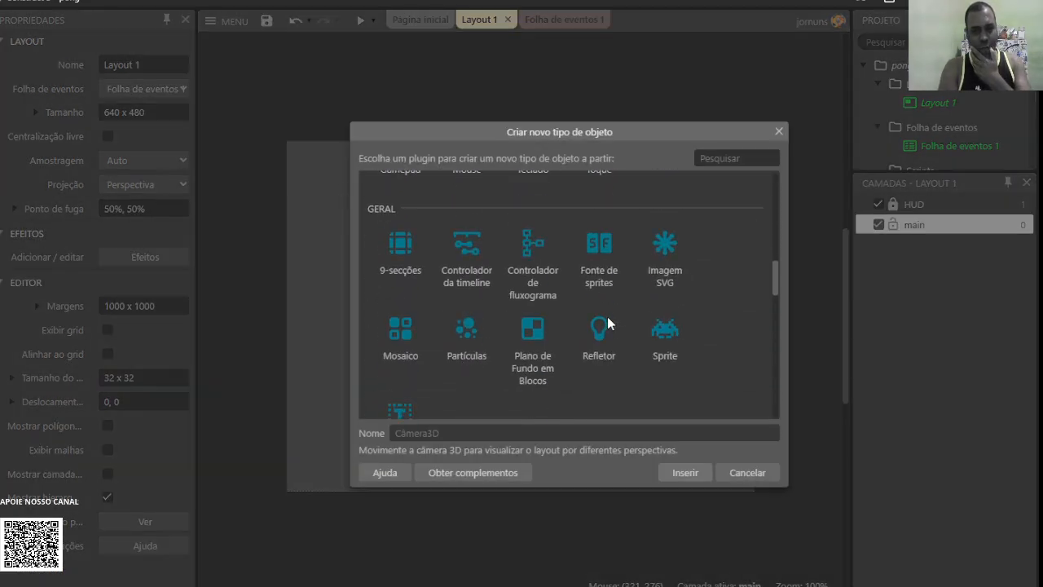
click(398, 250)
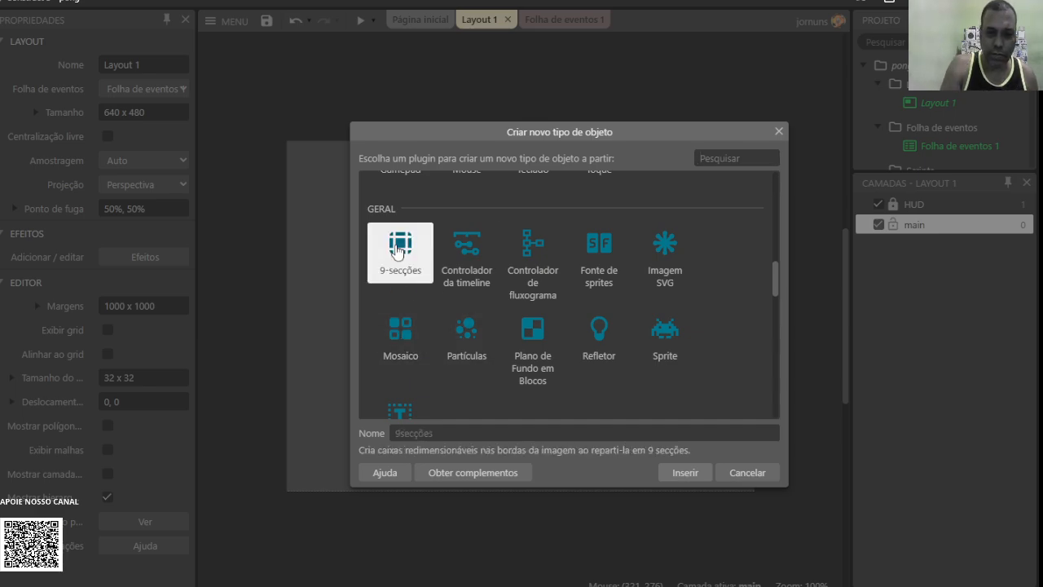
double_click(396, 246)
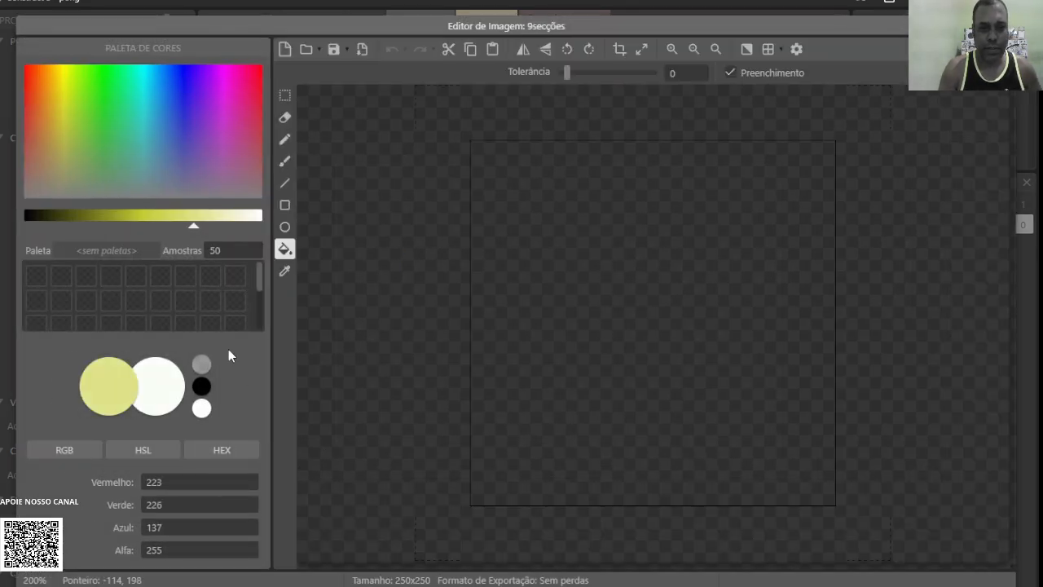
Fill the whole 250 x 250 image of the 9-secções object with black
click(208, 385)
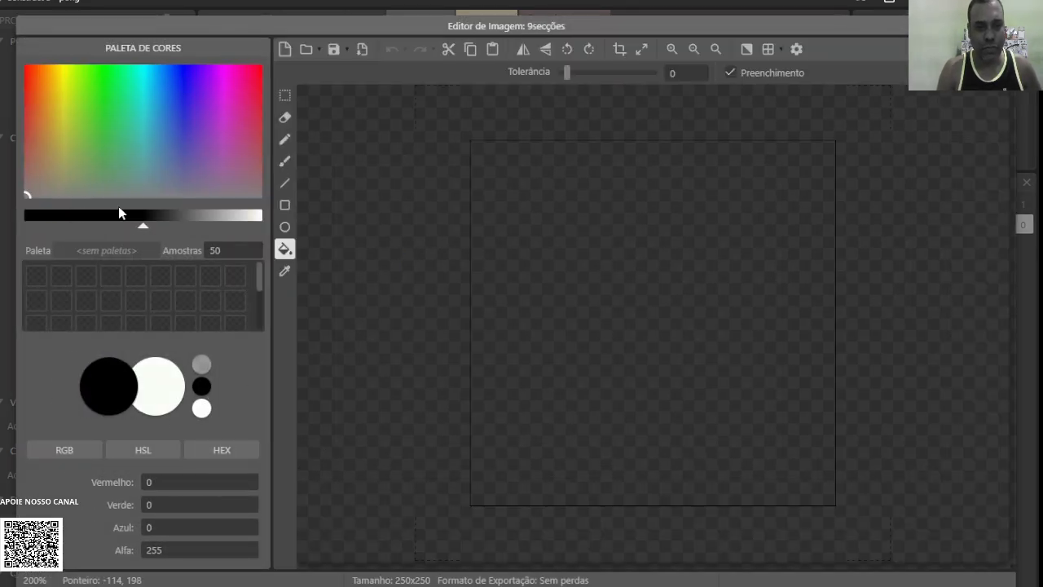
click(677, 279)
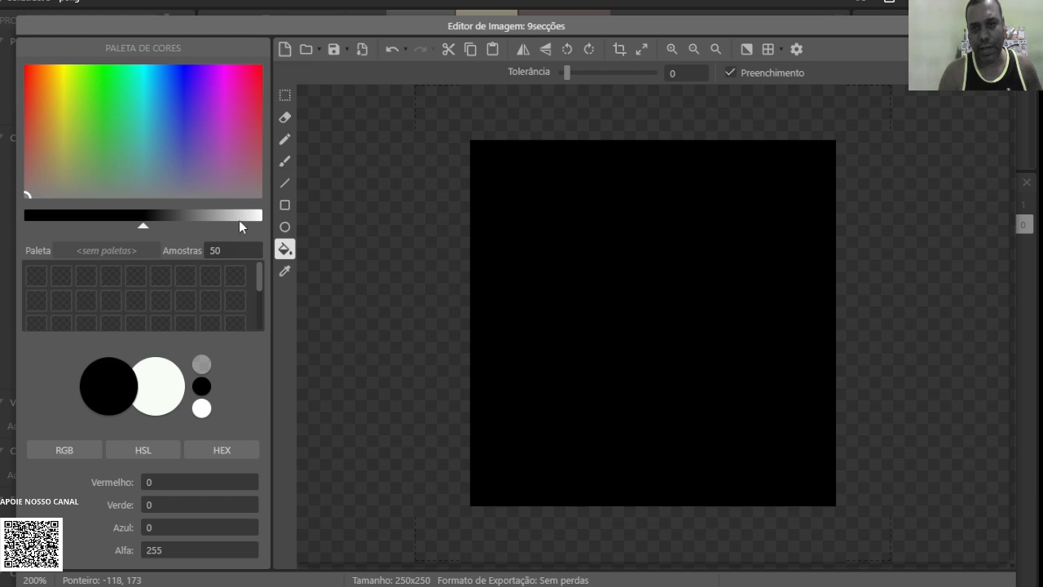
Draw a near-white 12-pixel border around the black image and a thin vertical line down its middle, and close the image editor
click(286, 205)
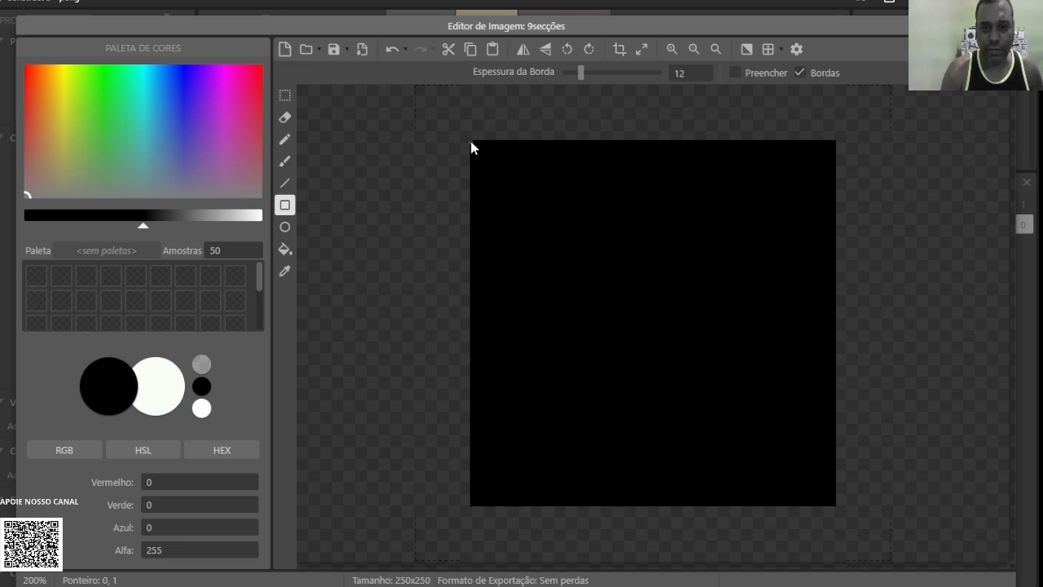
drag(471, 144, 221, 336)
click(171, 406)
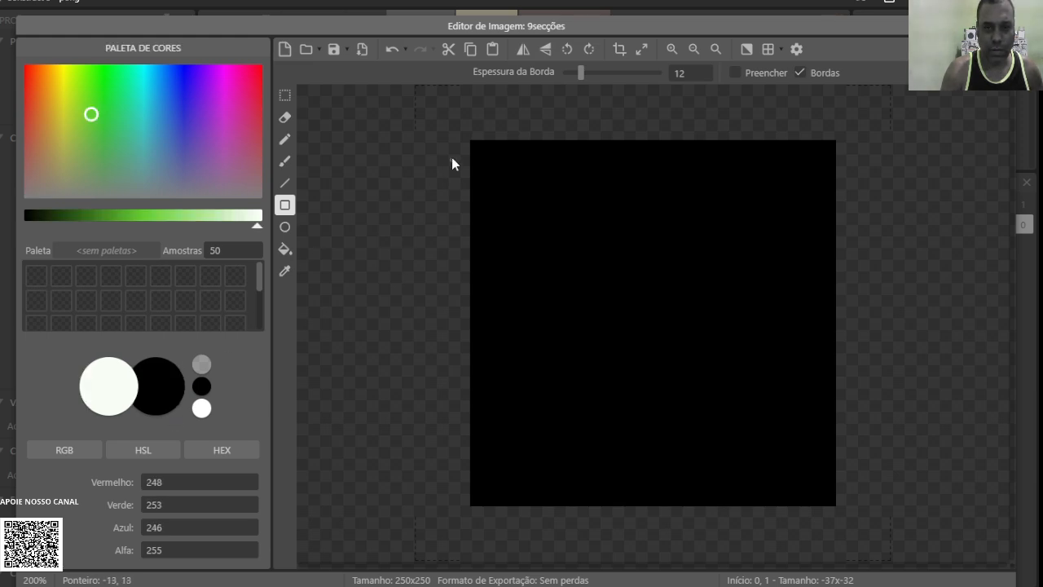
drag(471, 141, 837, 507)
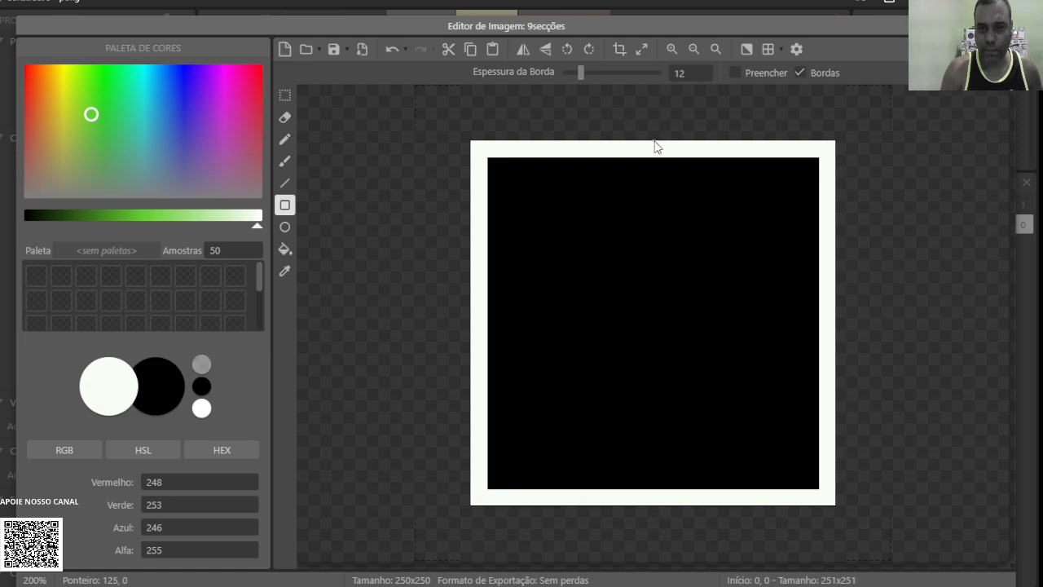
drag(655, 145, 651, 498)
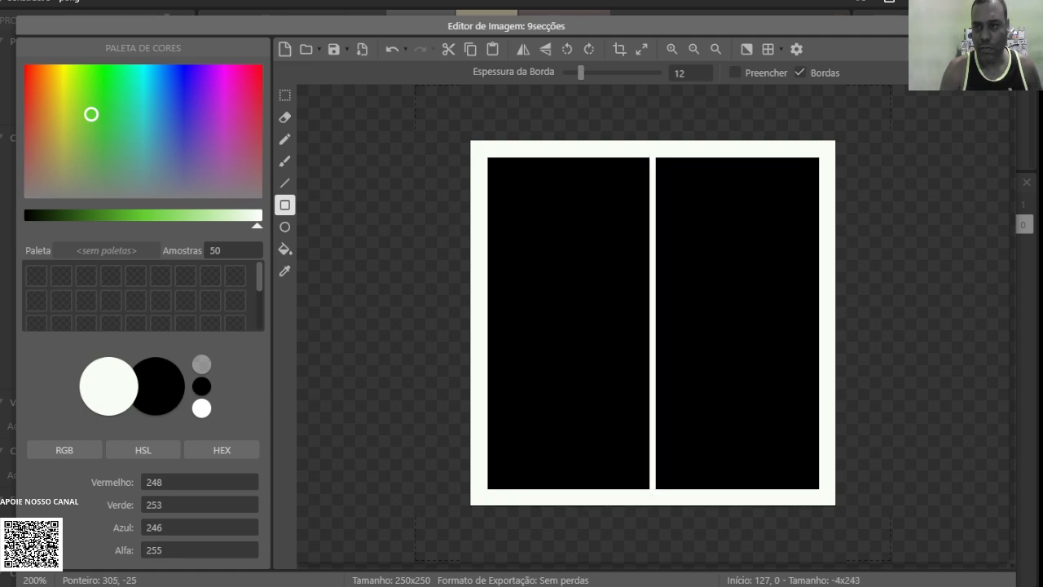
click(1004, 26)
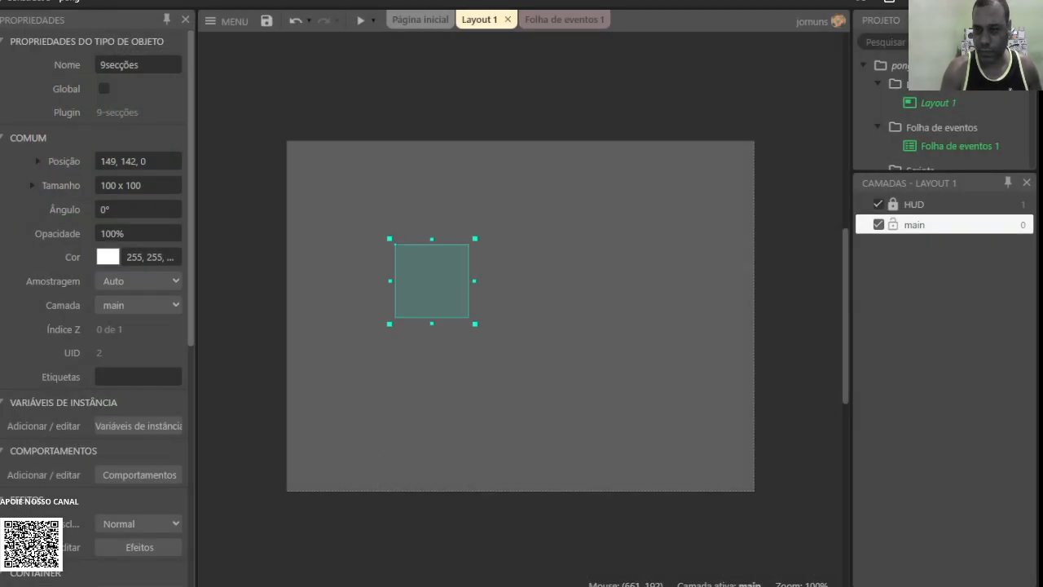
click(992, 205)
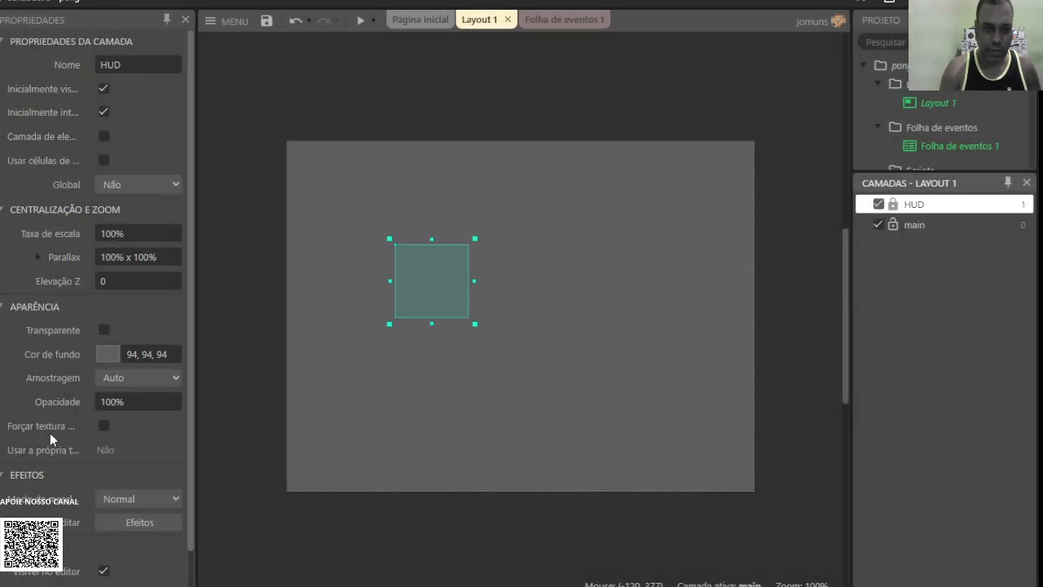
click(927, 228)
click(104, 330)
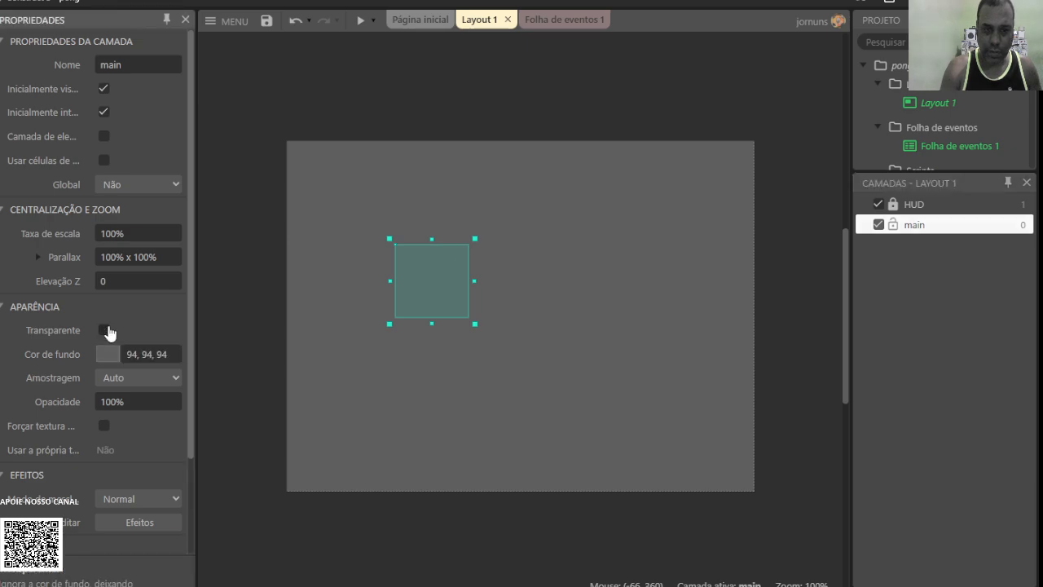
Stretch the 9-secções object to the layout's upper-left corner, about 247 x 253, and hide the HUD layer in the editor
drag(389, 238, 281, 127)
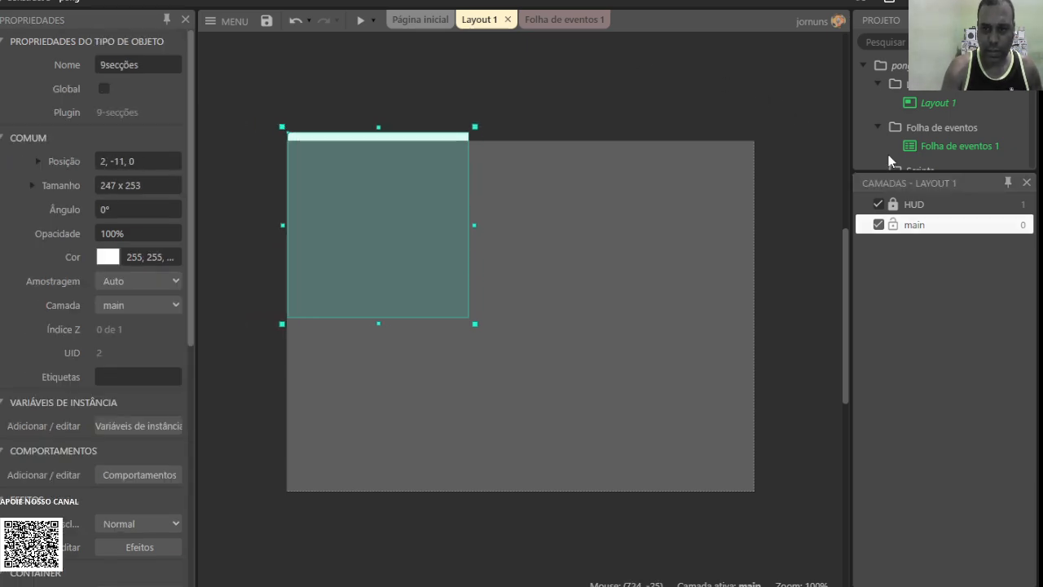
click(955, 204)
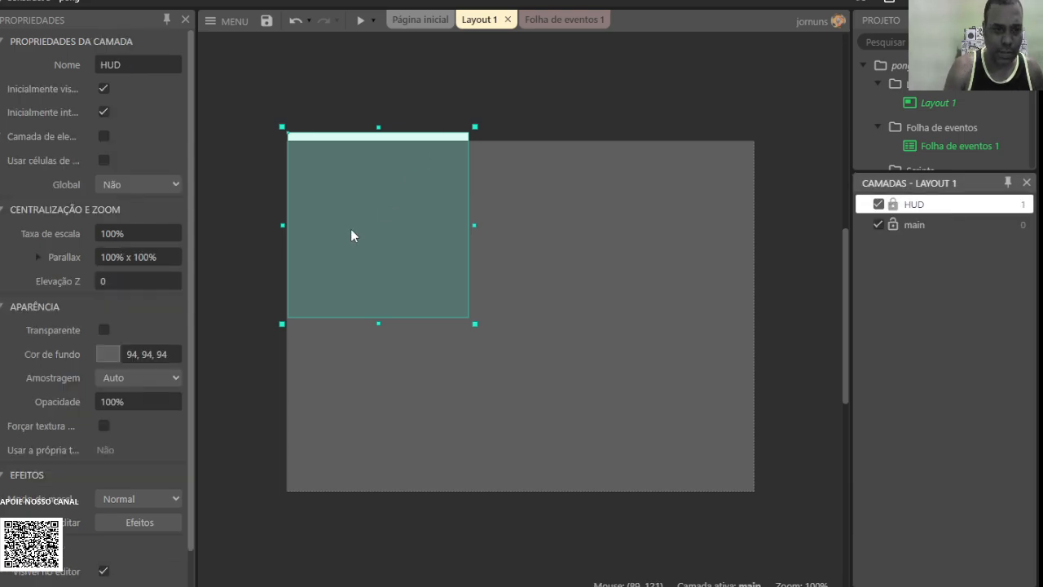
scroll(147, 488, down, 2)
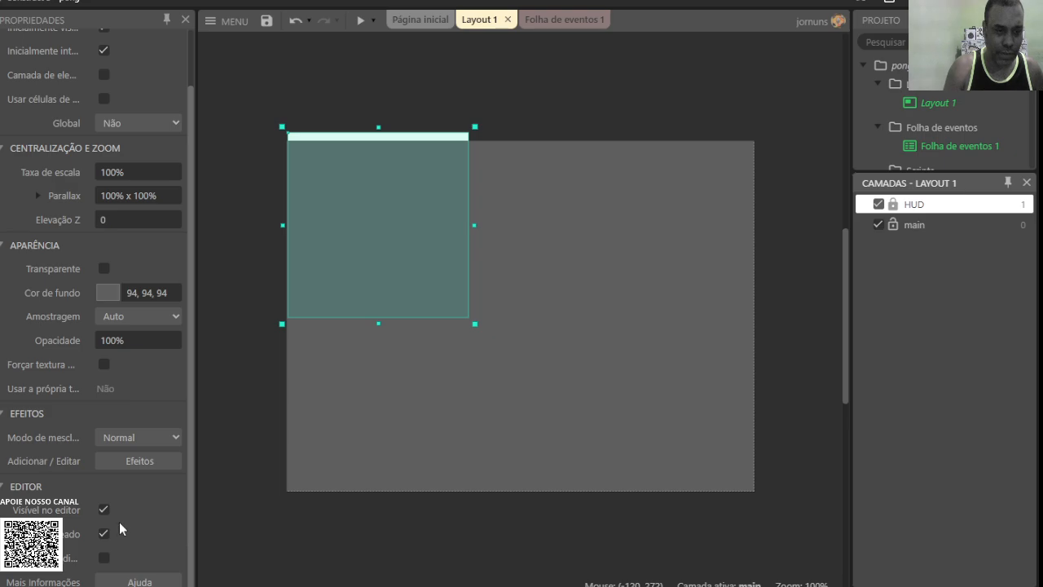
click(103, 509)
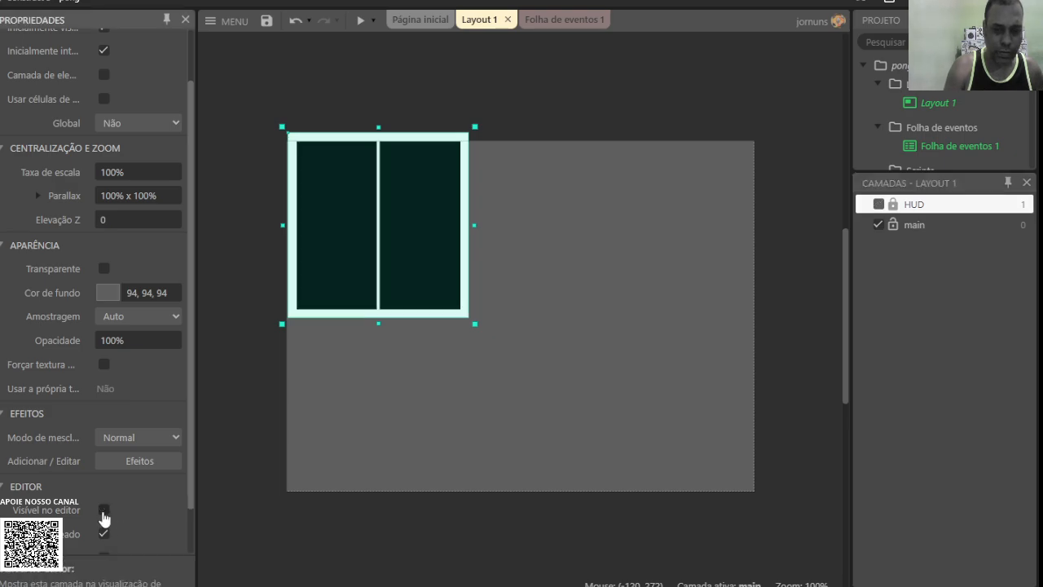
Resize the 9-secções object to cover the whole layout, about 637 x 477 at position 2, 1
drag(474, 324, 756, 494)
drag(756, 495, 757, 495)
drag(520, 127, 521, 135)
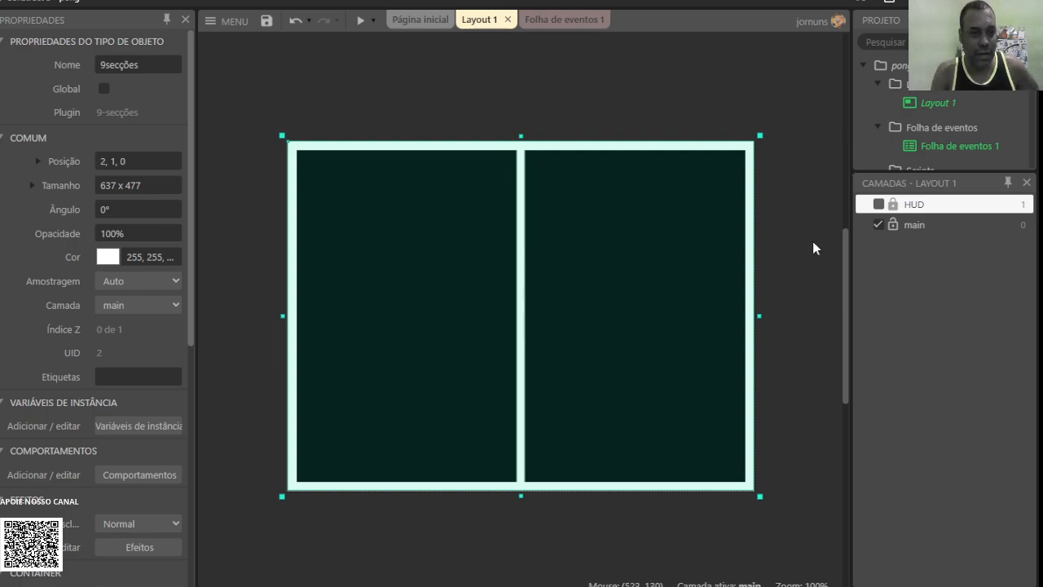
Make the HUD layer transparent and show it again in the editor
click(926, 204)
click(890, 206)
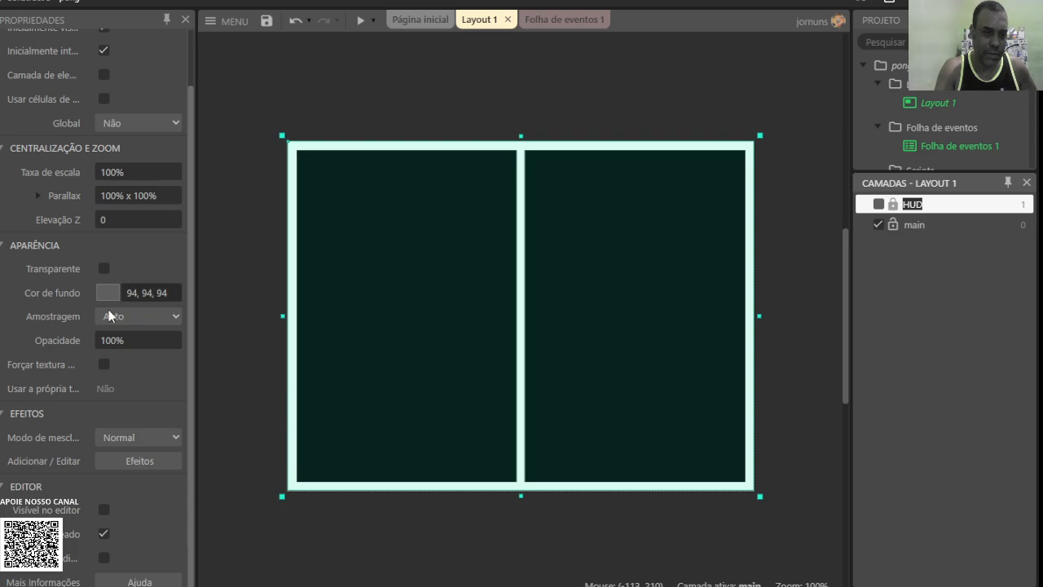
click(101, 269)
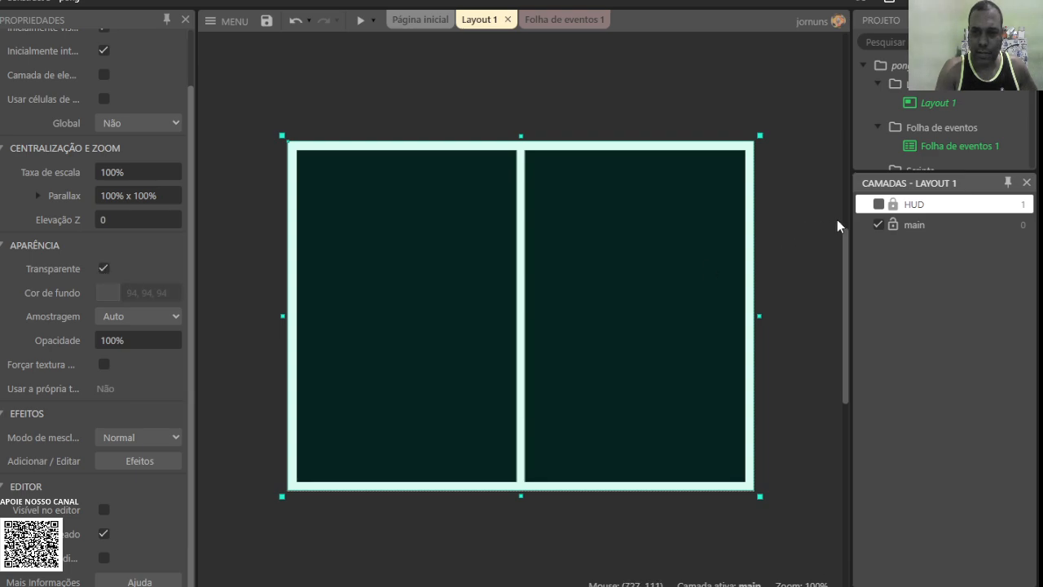
click(878, 204)
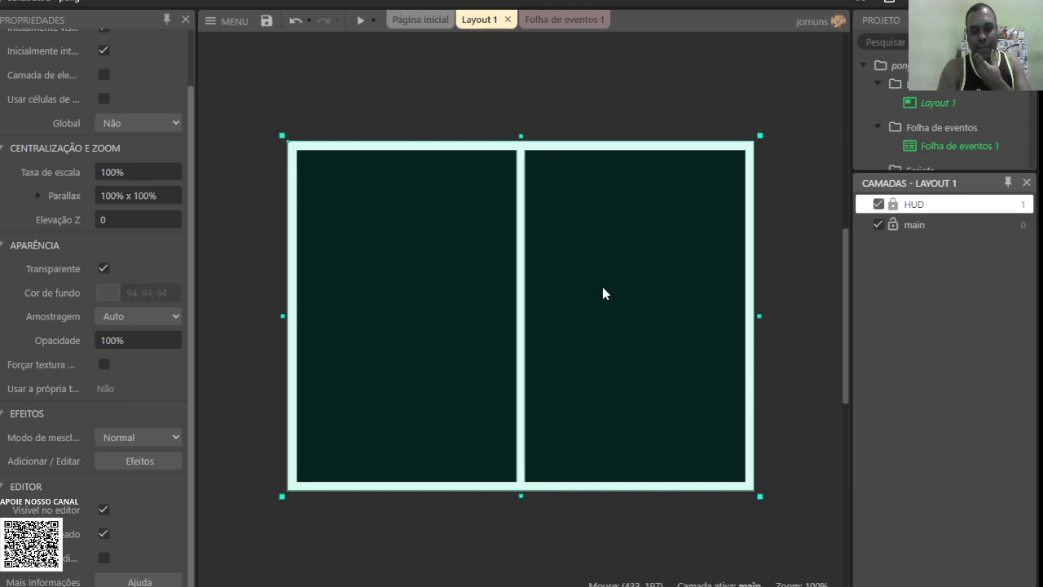
Rename the 9-secções court object as mesa and deselect it
click(323, 232)
click(135, 66)
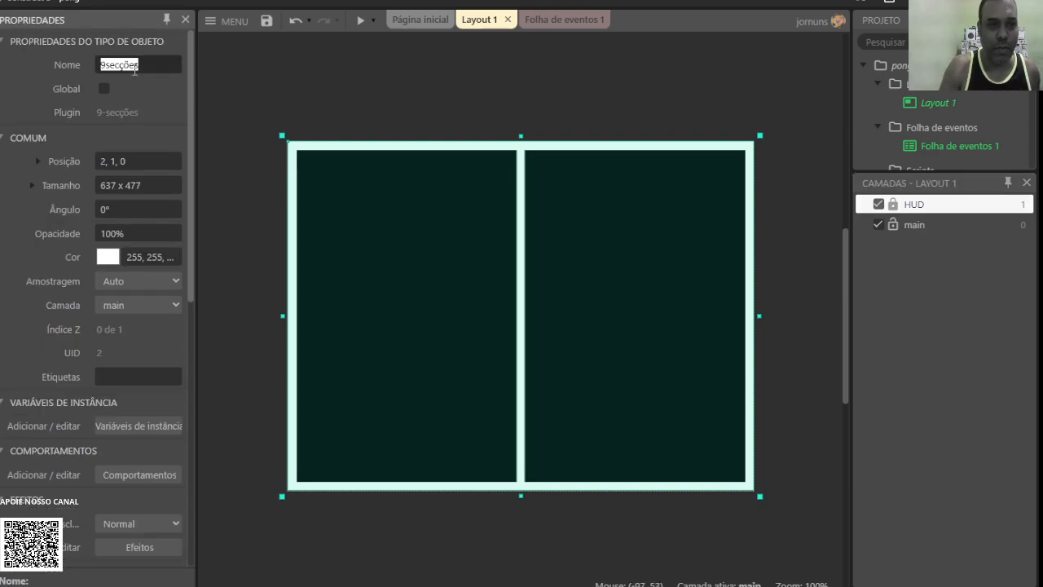
text(mesa)
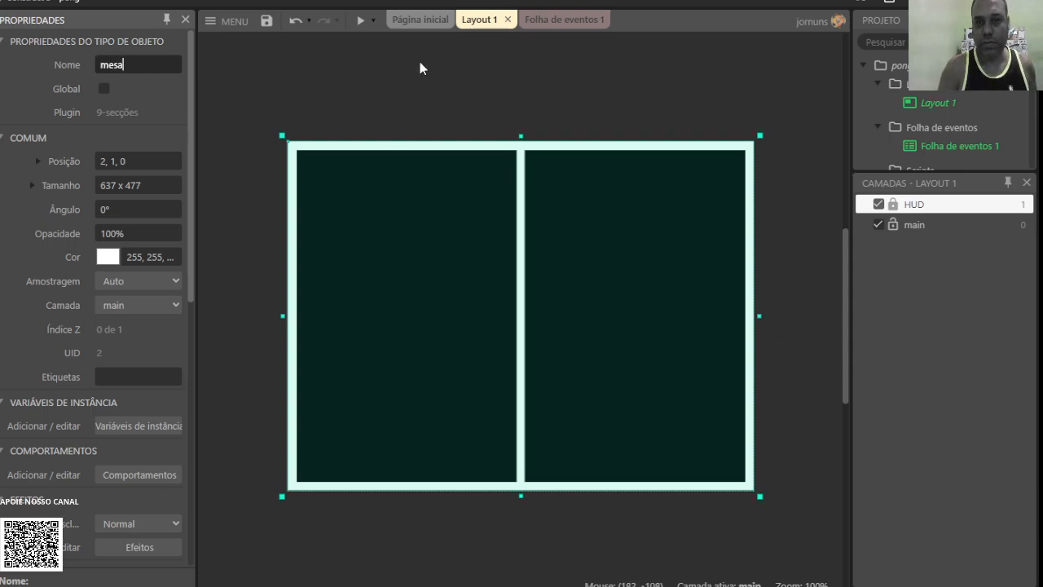
click(510, 88)
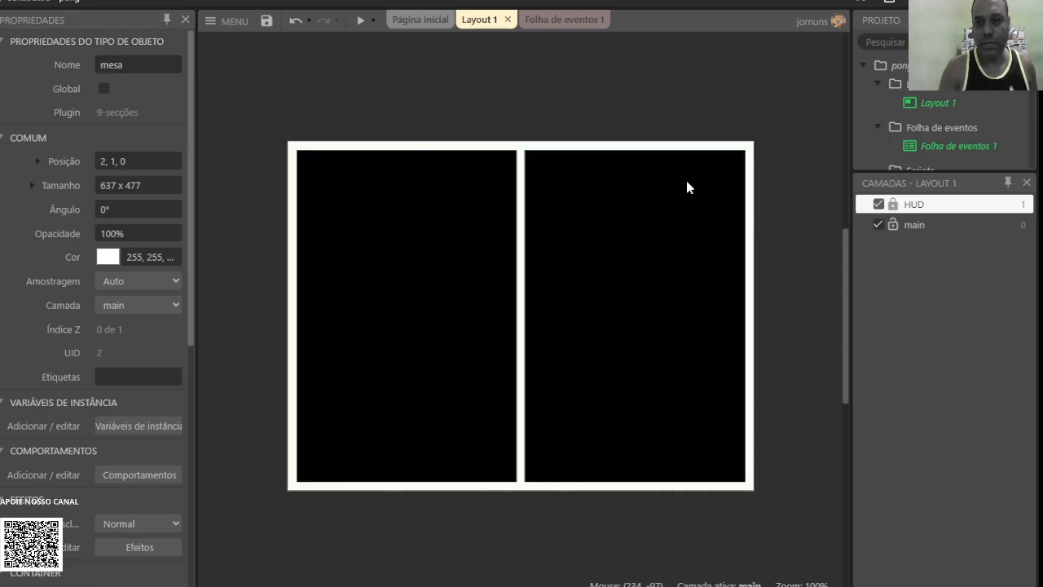
Insert a Sprite object on the main layer at about 136, 75
click(918, 226)
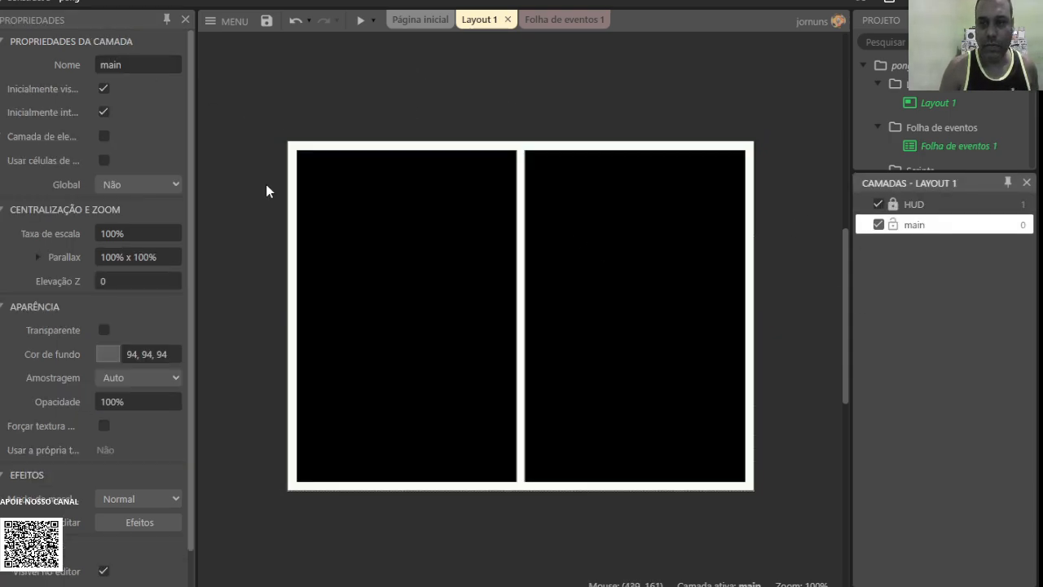
double_click(421, 112)
scroll(464, 334, down, 9)
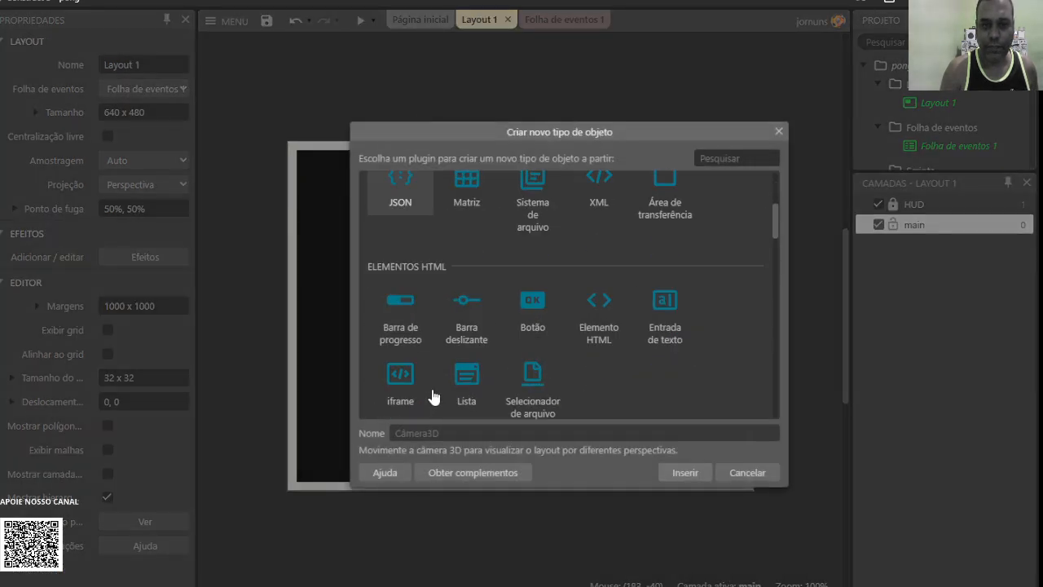
scroll(550, 373, down, 1)
click(666, 349)
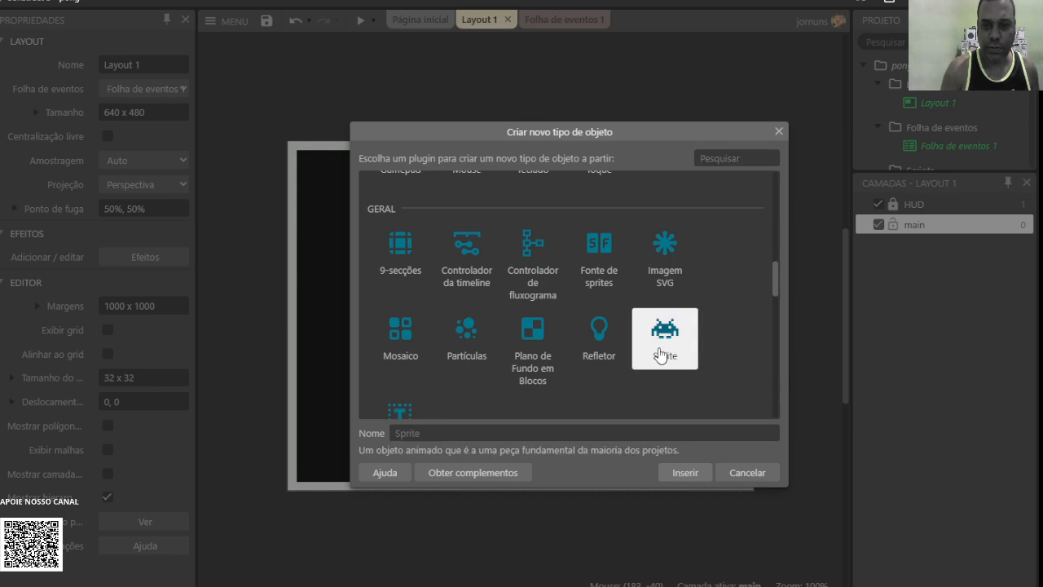
key(Return)
click(400, 246)
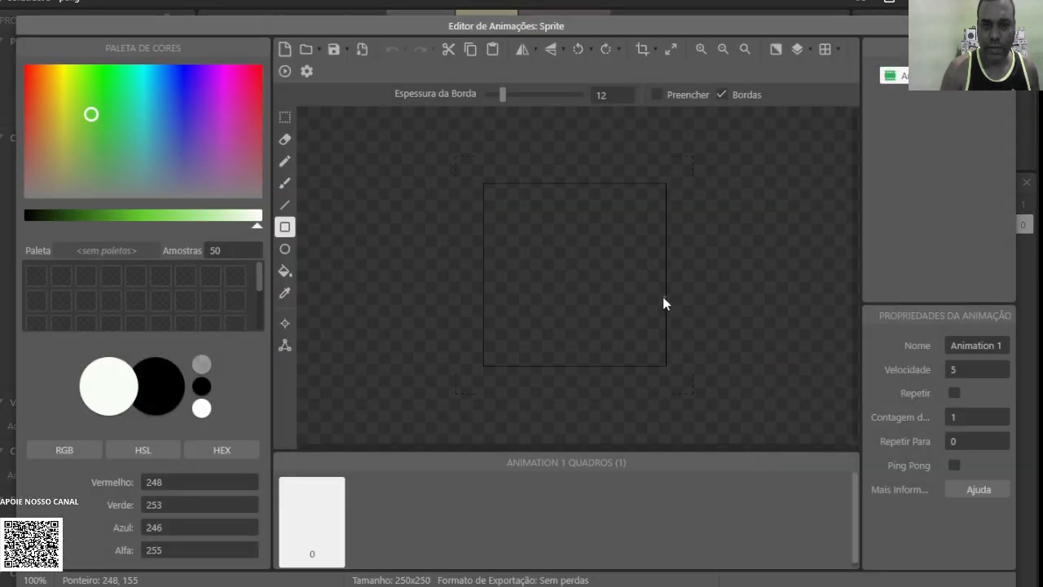
Fill the whole sprite image with green (RGB 96, 194, 47)
click(206, 216)
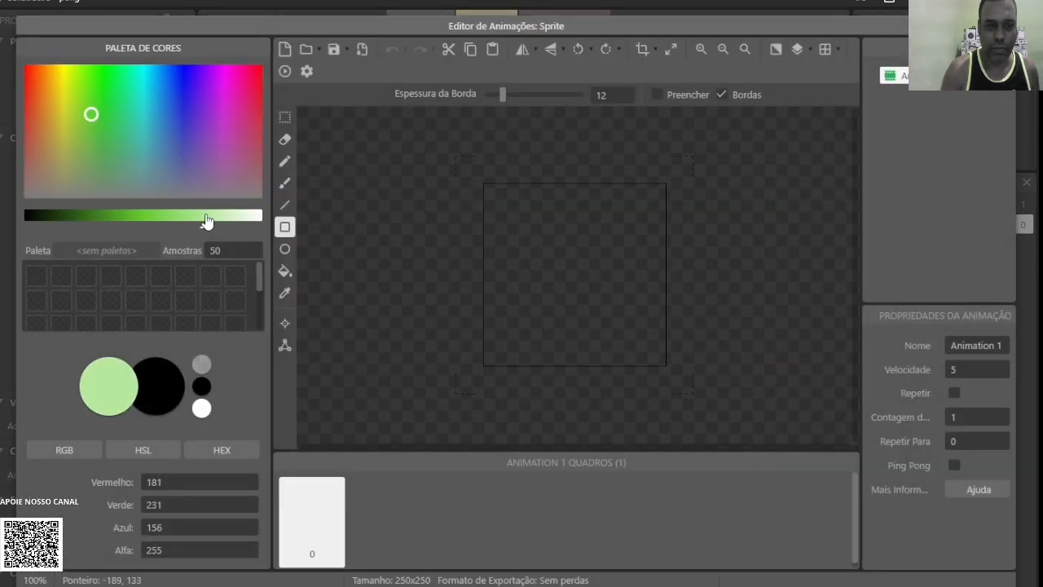
click(136, 212)
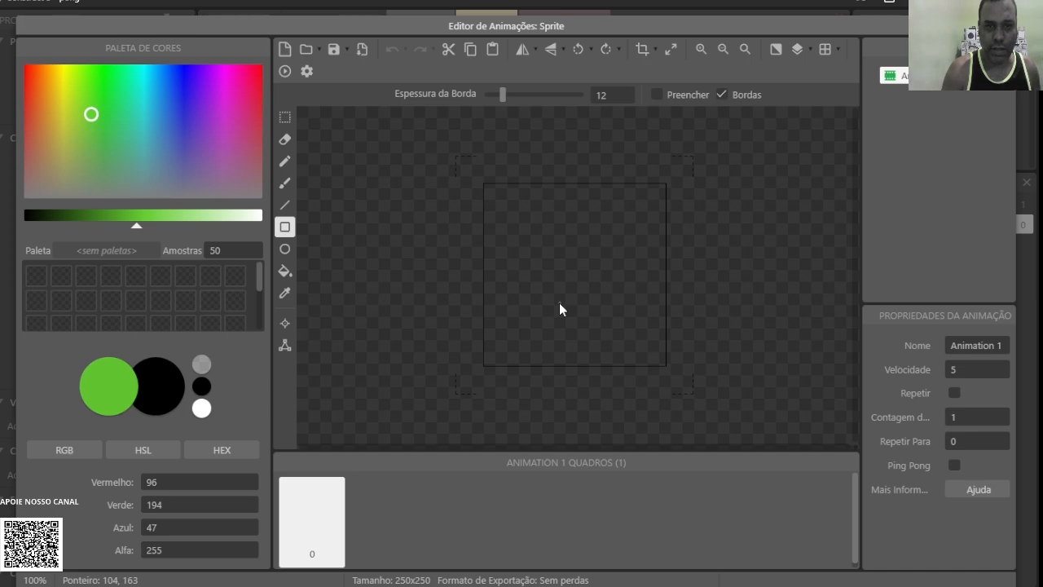
click(284, 271)
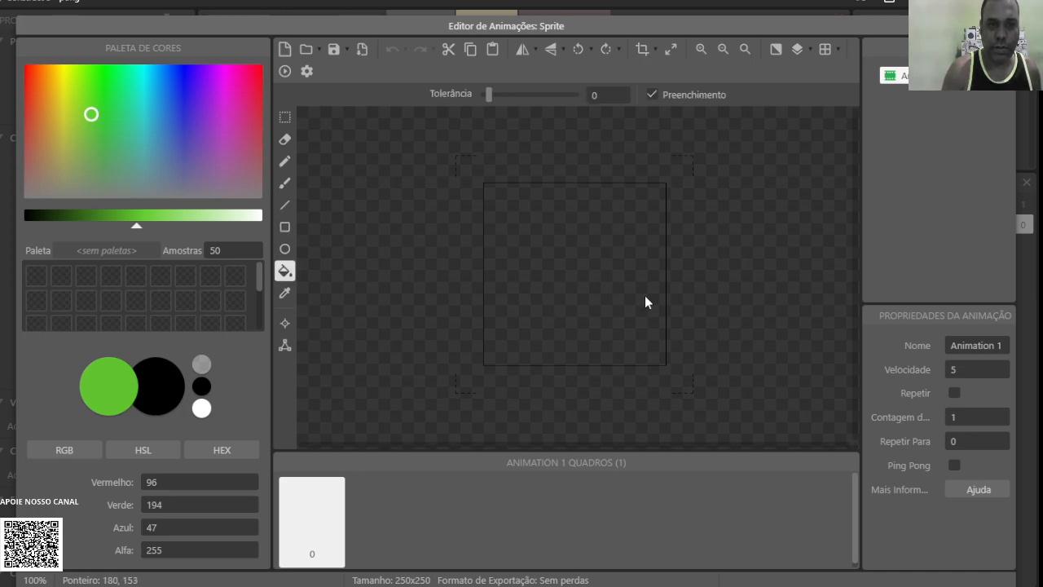
click(612, 339)
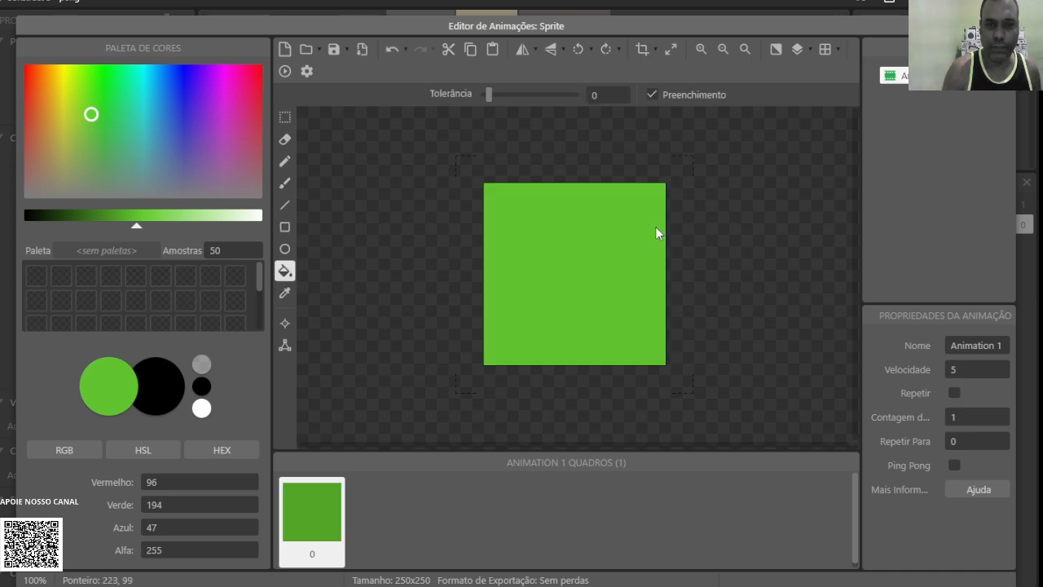
Resize the green sprite's image to 25 x 100 pixels and move the paddle beside the court's left border, at about 48, 226
click(670, 50)
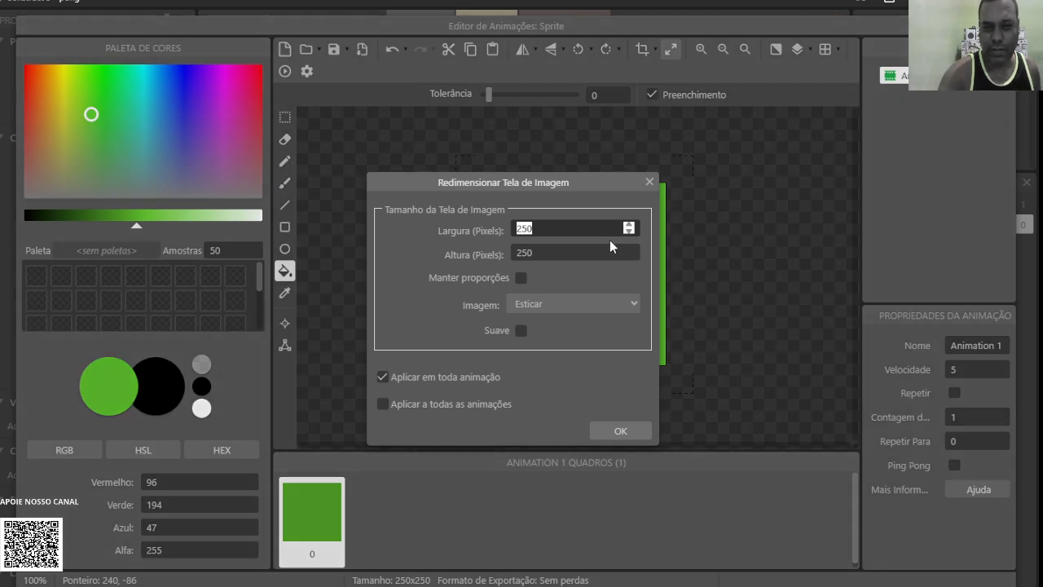
text(25)
double_click(518, 252)
key(BackSpace)
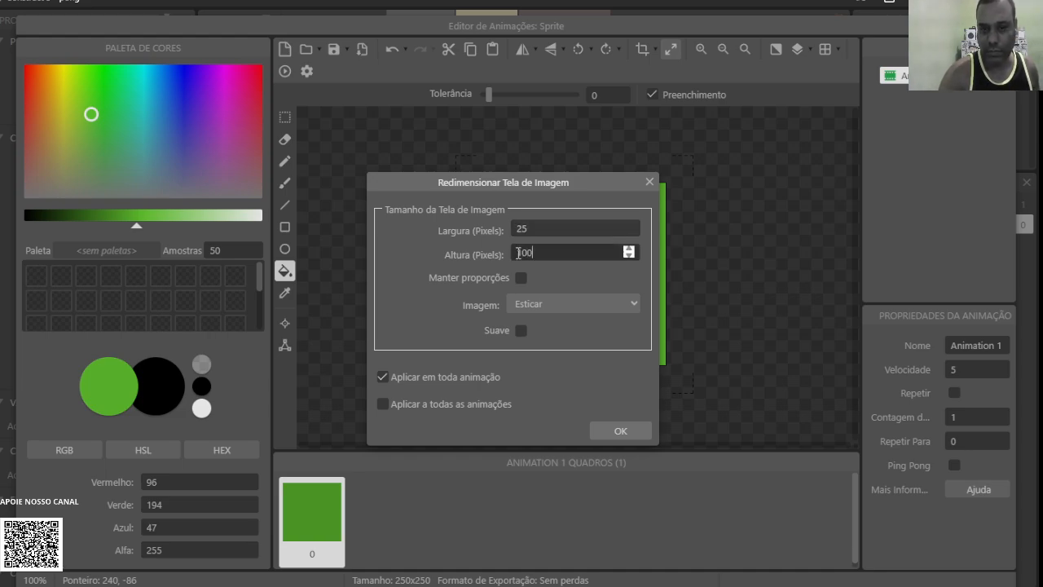
click(620, 430)
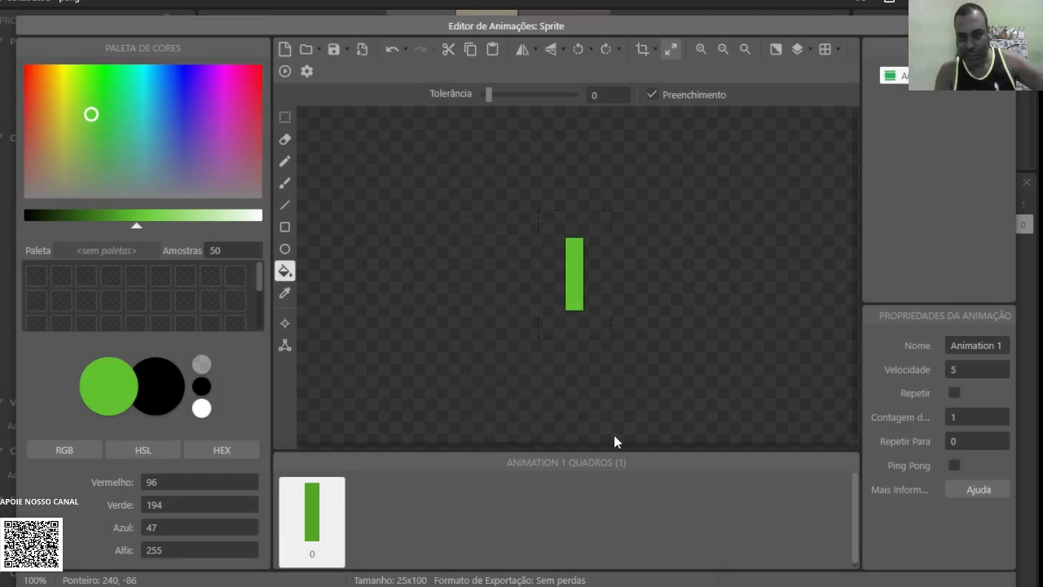
click(1006, 26)
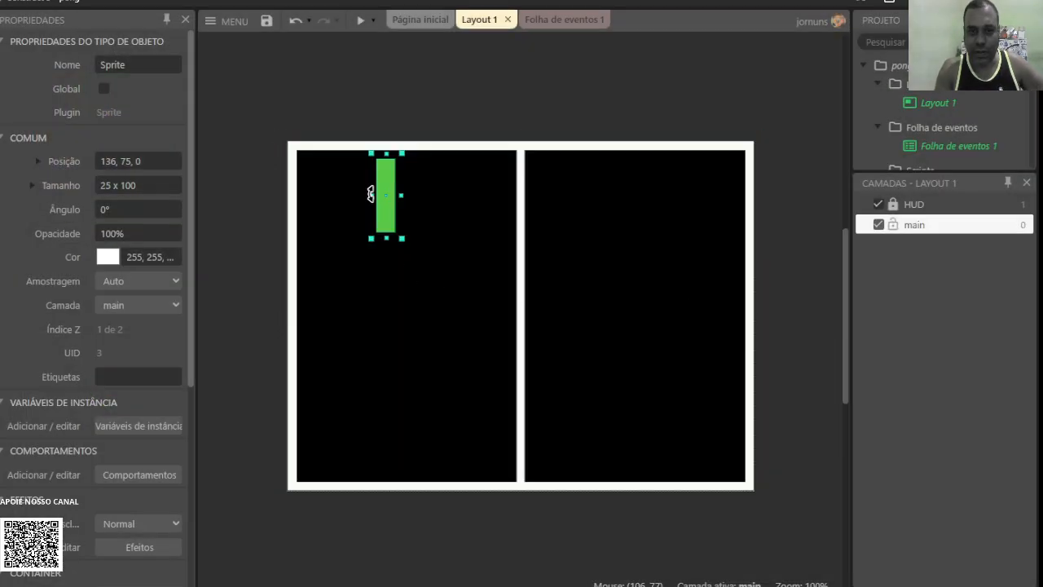
drag(384, 201, 322, 316)
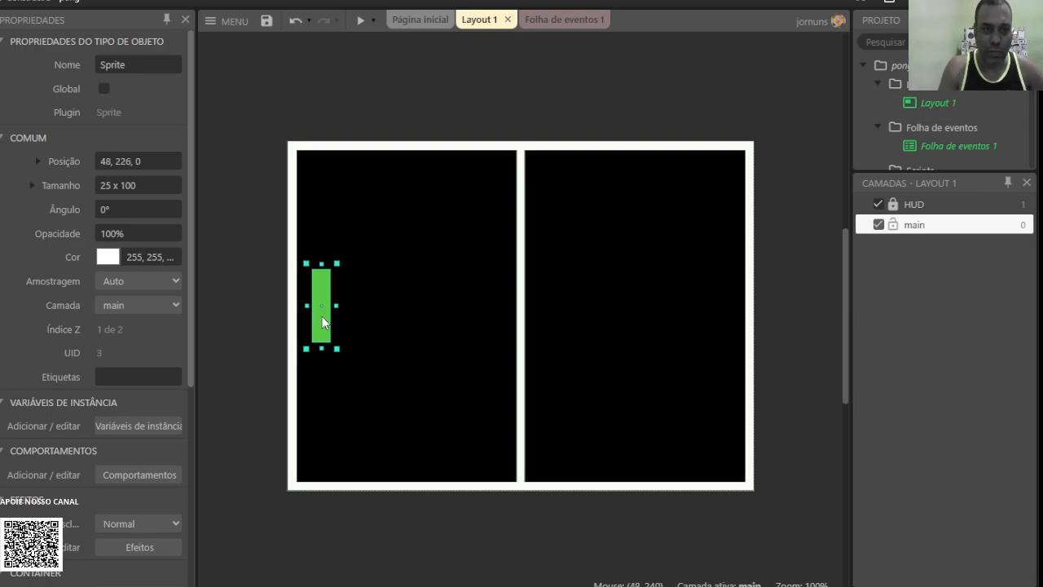
Insert a second Sprite object on the main layer at about 422, -45
double_click(491, 94)
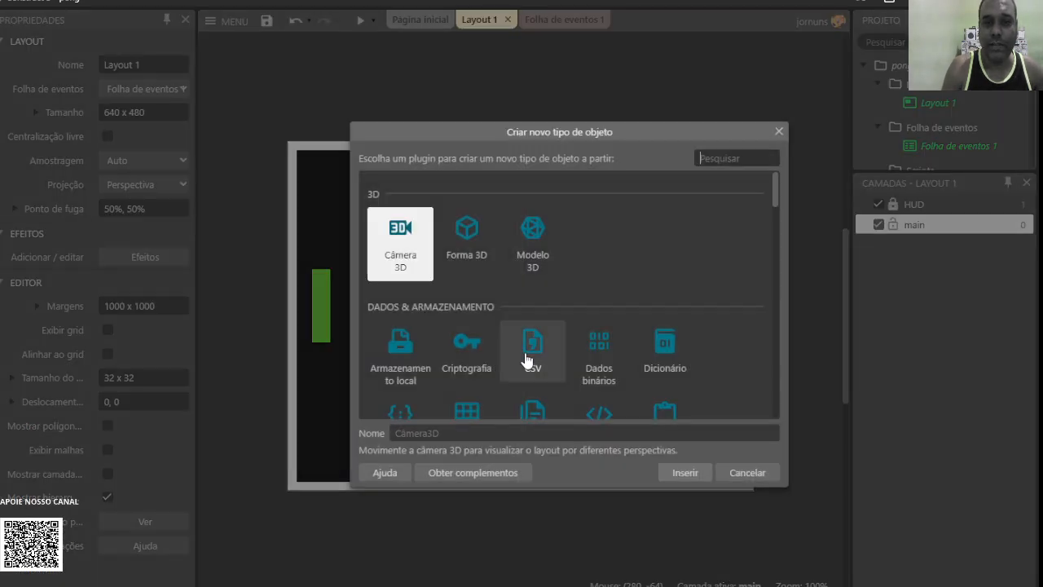
scroll(612, 369, down, 5)
scroll(676, 373, down, 3)
scroll(677, 373, down, 1)
click(671, 355)
double_click(671, 355)
click(635, 174)
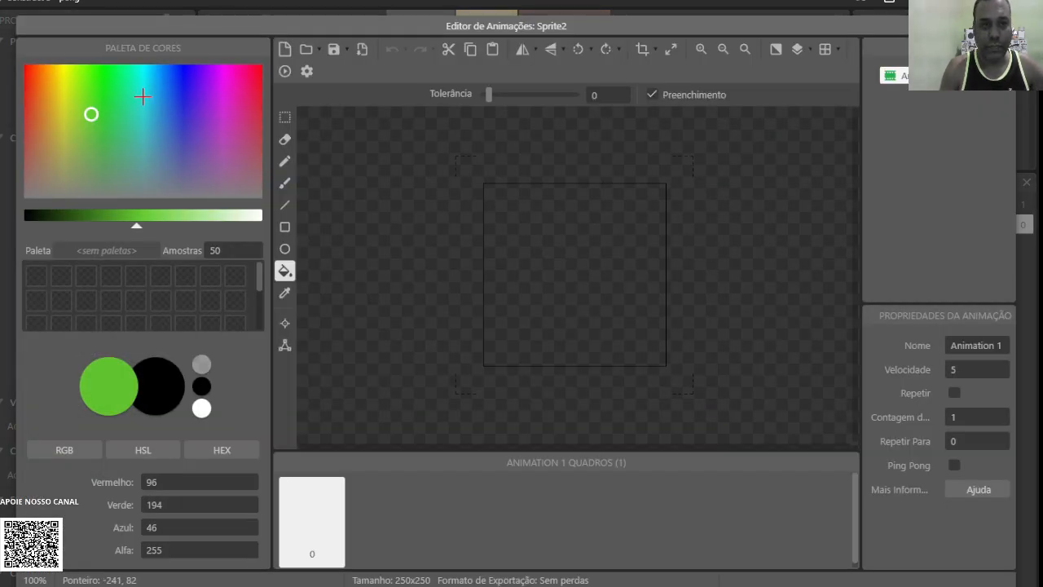
Fill the second sprite's whole image with red (RGB 214, 27, 39) and close the image editor
click(246, 82)
drag(246, 82, 259, 93)
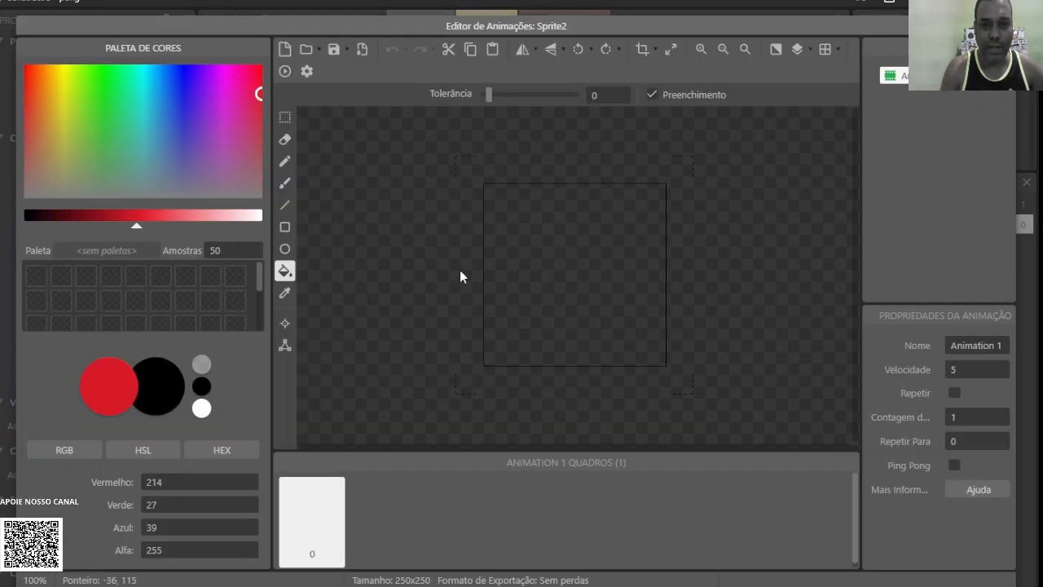
click(593, 296)
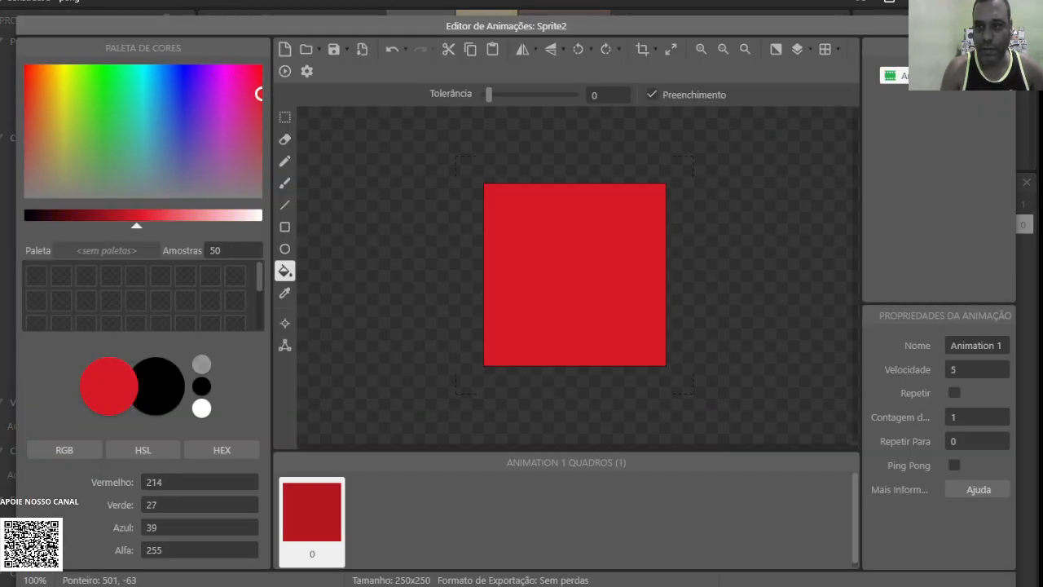
click(1004, 26)
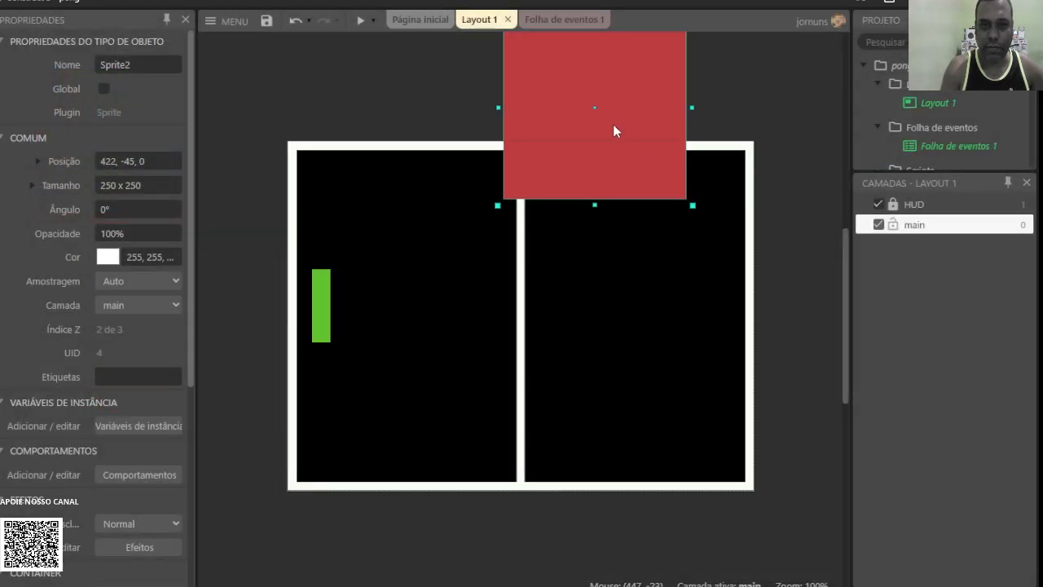
Resize the red sprite's image to 25 x 100 pixels
double_click(614, 124)
click(670, 51)
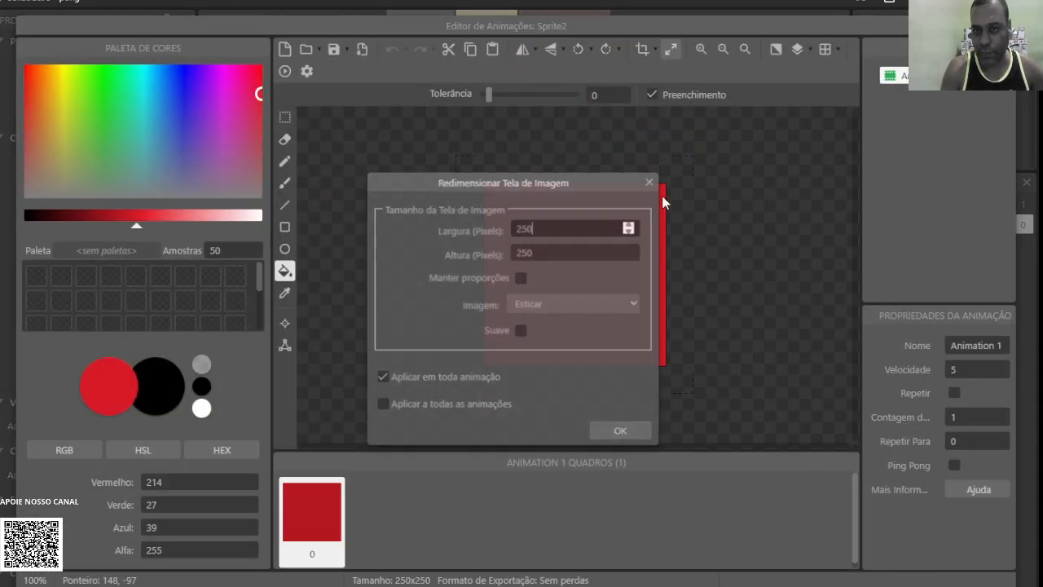
text(25)
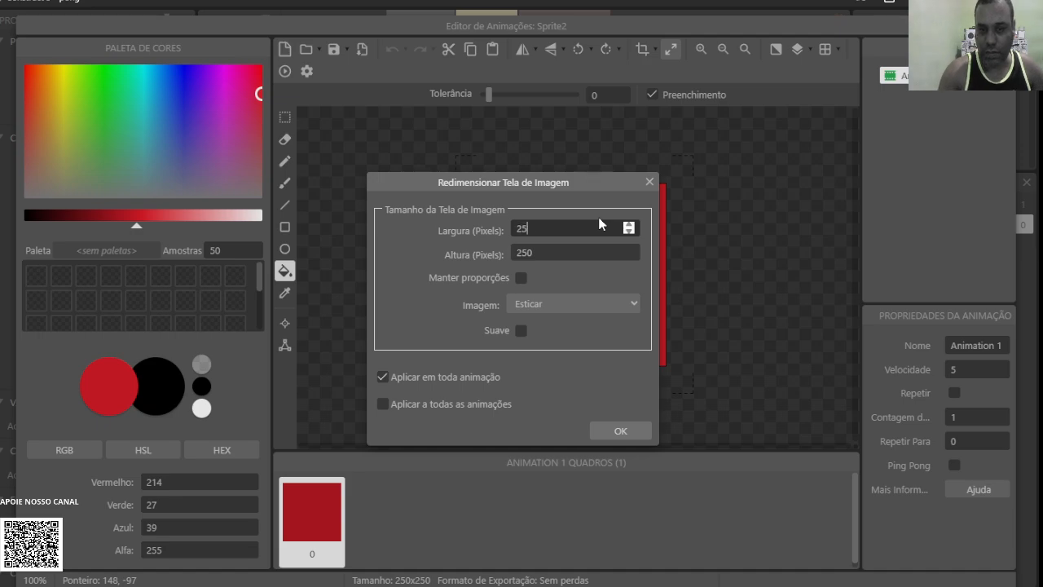
double_click(584, 245)
text(10)
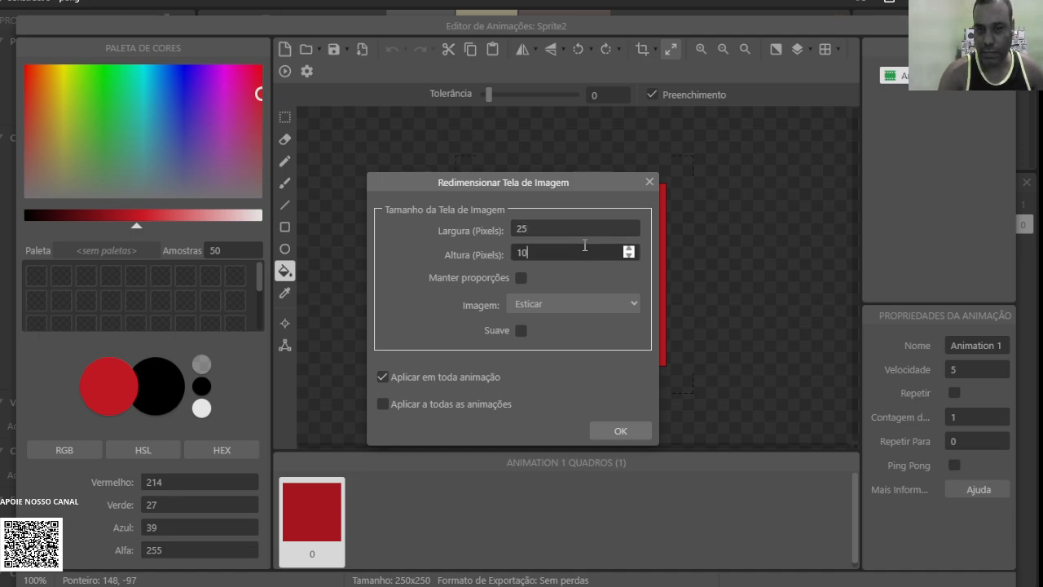
click(612, 430)
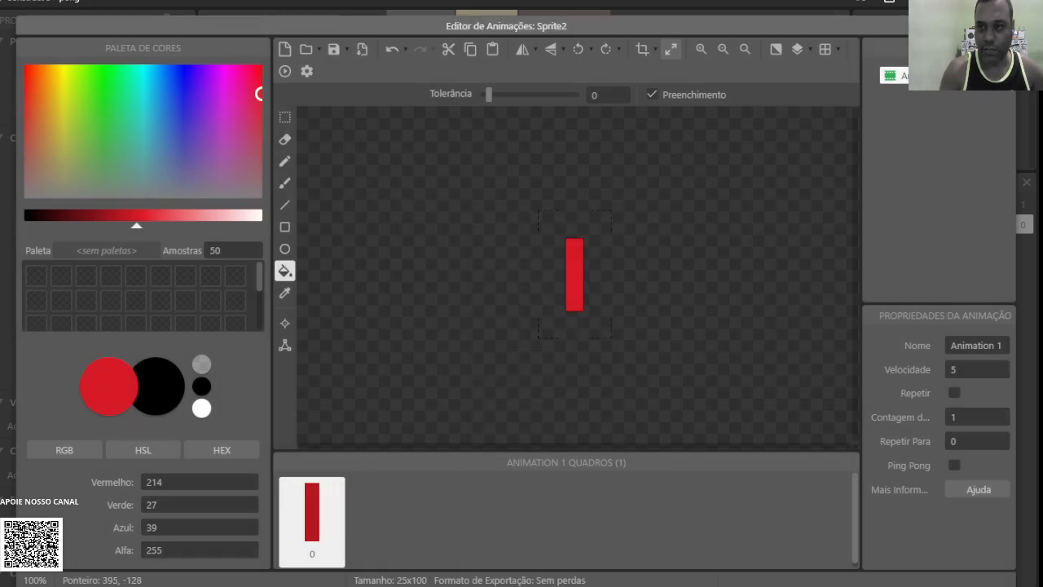
Close the image editor and move the red paddle beside the court's right border, at about 598, 243
click(1003, 26)
drag(597, 120, 727, 329)
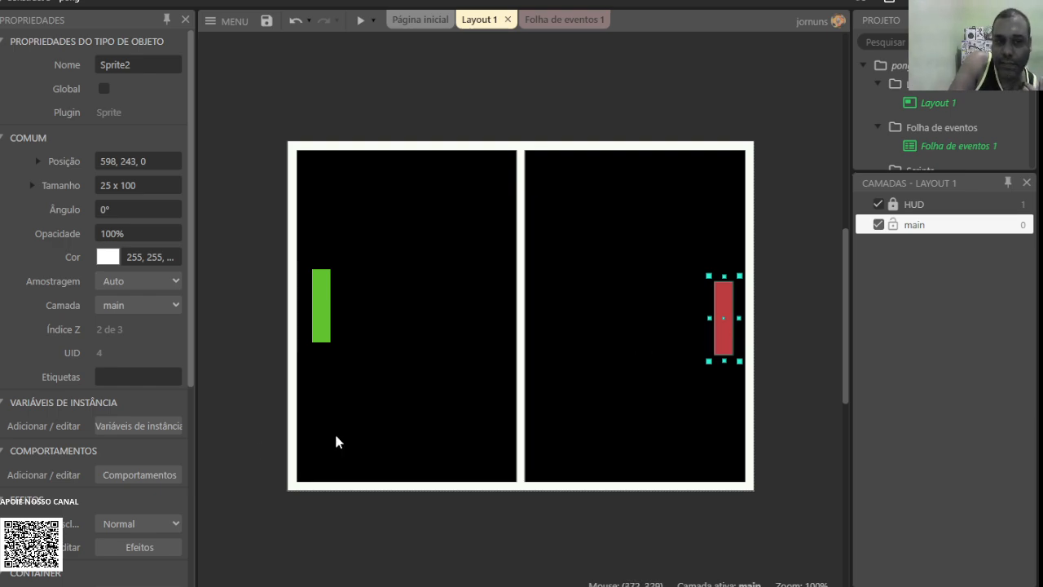
Try displaying the collision polygon outlines in the layout view
scroll(149, 402, down, 5)
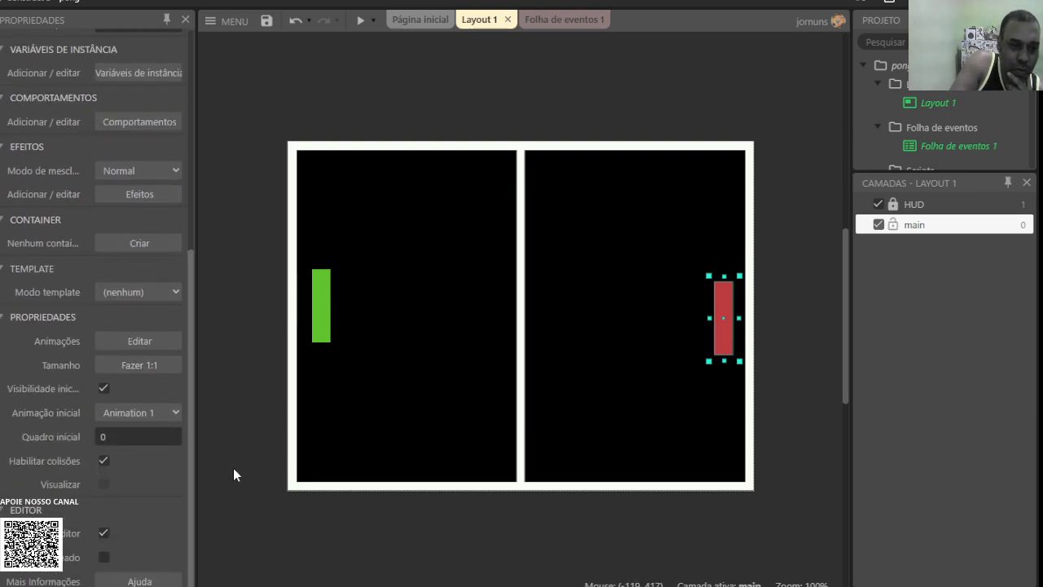
click(274, 494)
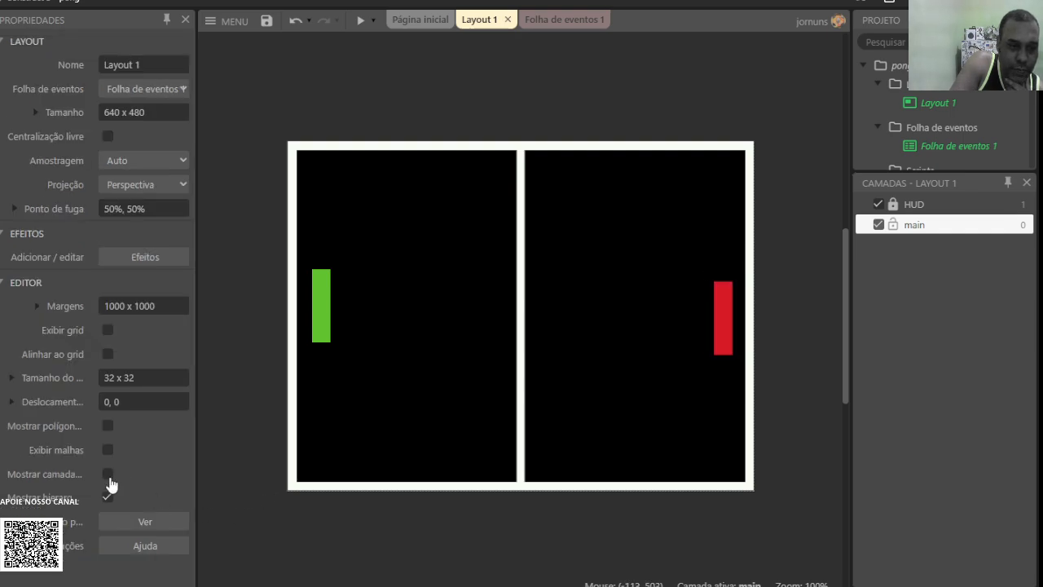
click(104, 452)
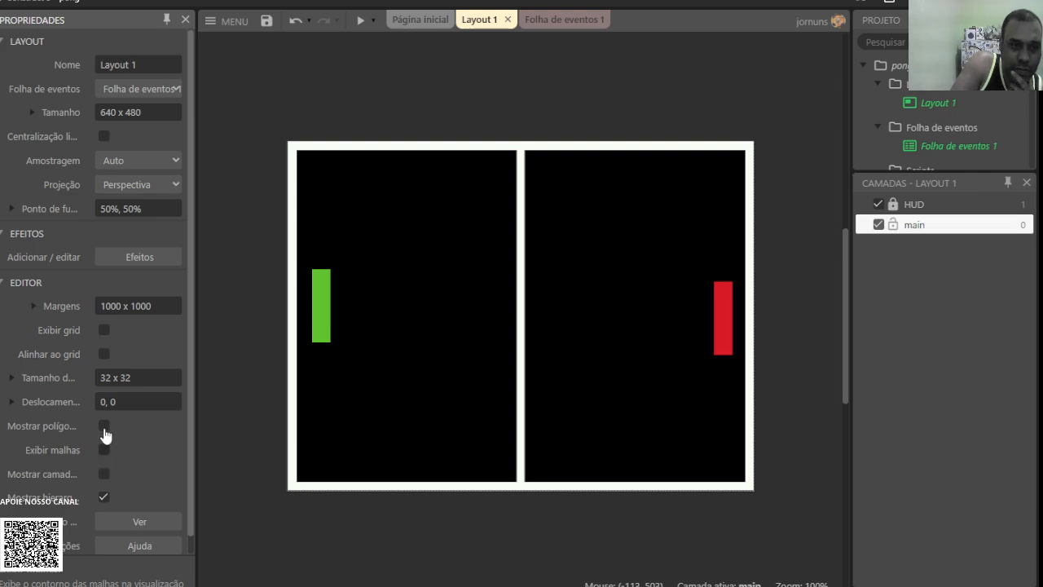
click(104, 426)
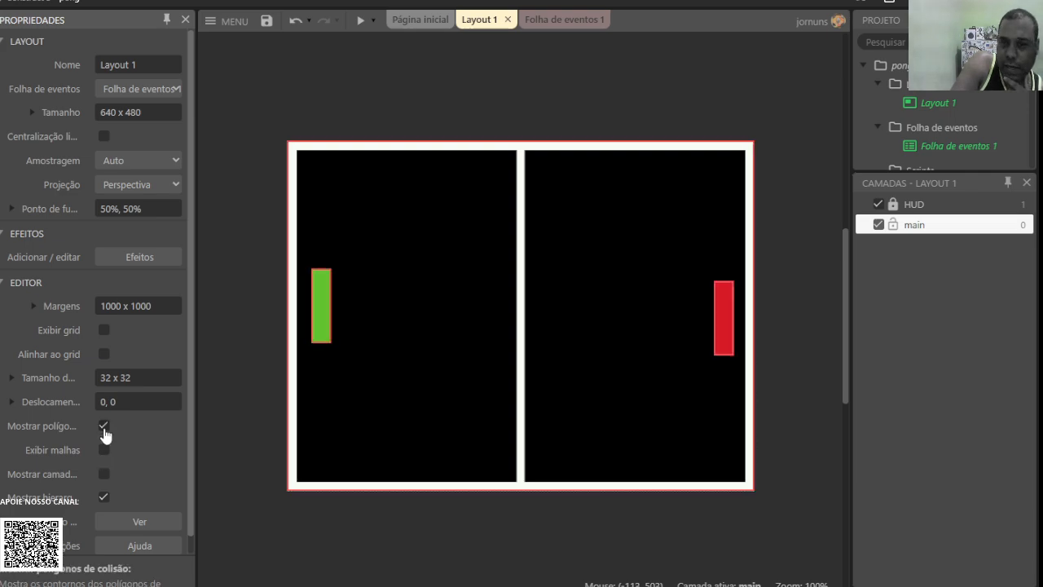
Examine the properties of the main layer and the red sprite for a grid display setting
click(959, 227)
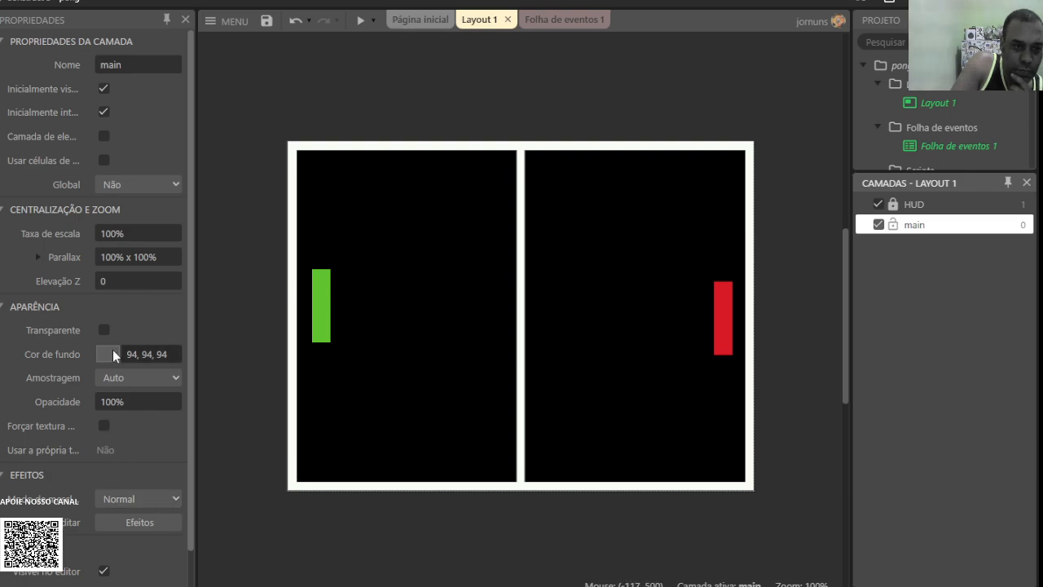
scroll(175, 449, down, 2)
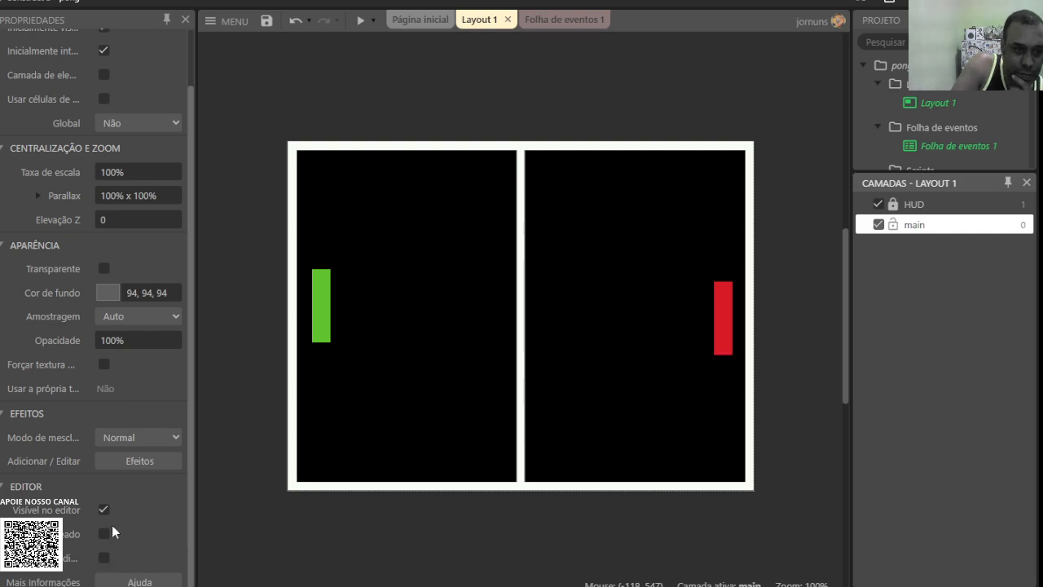
scroll(119, 379, up, 2)
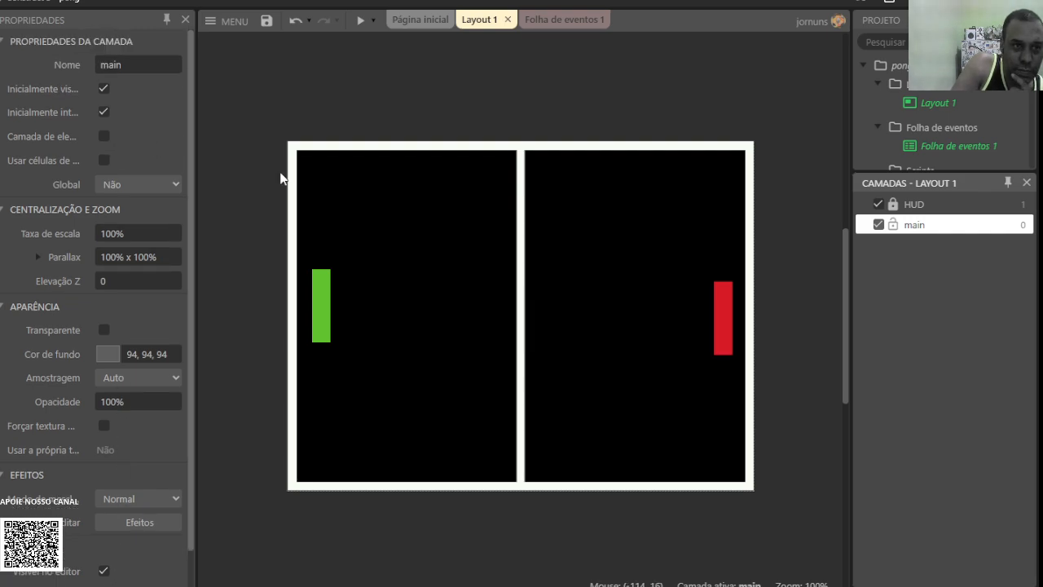
click(915, 351)
click(929, 225)
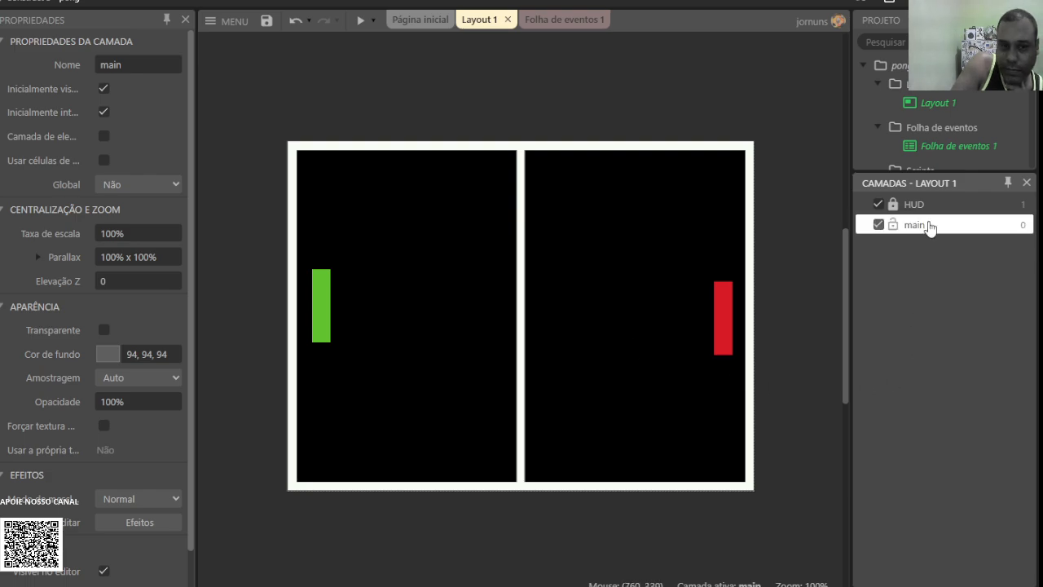
scroll(187, 522, down, 5)
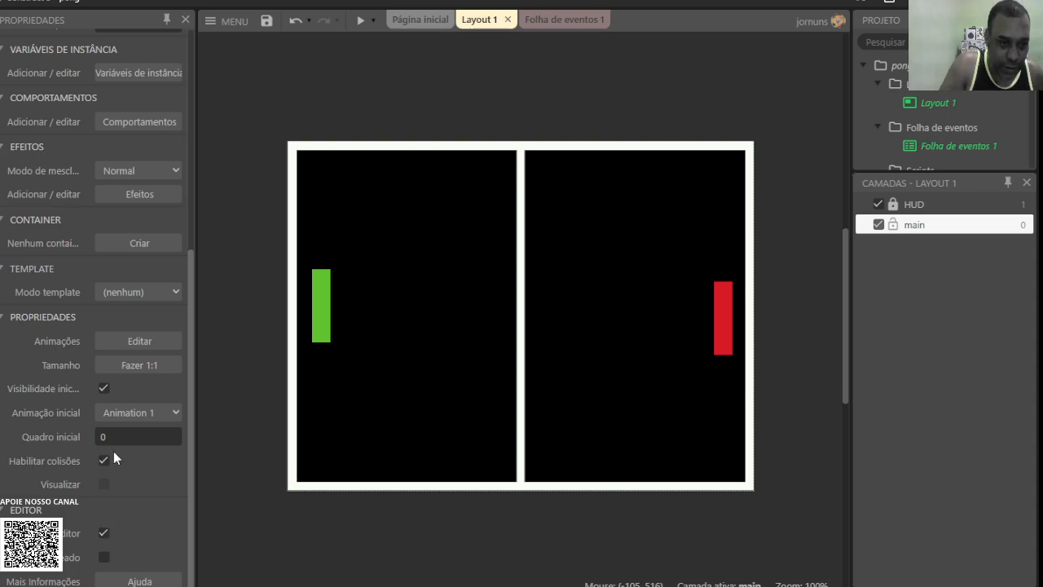
scroll(131, 483, up, 1)
scroll(131, 483, up, 8)
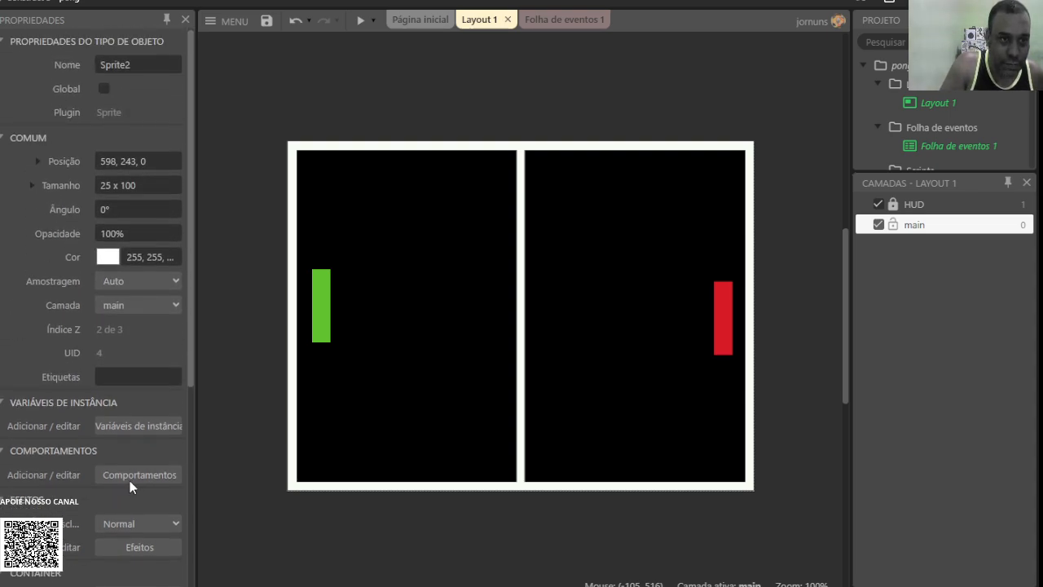
scroll(162, 381, down, 6)
scroll(162, 380, down, 4)
Display the grid on Layout 1 and move the red paddle to about 591, 228
click(239, 506)
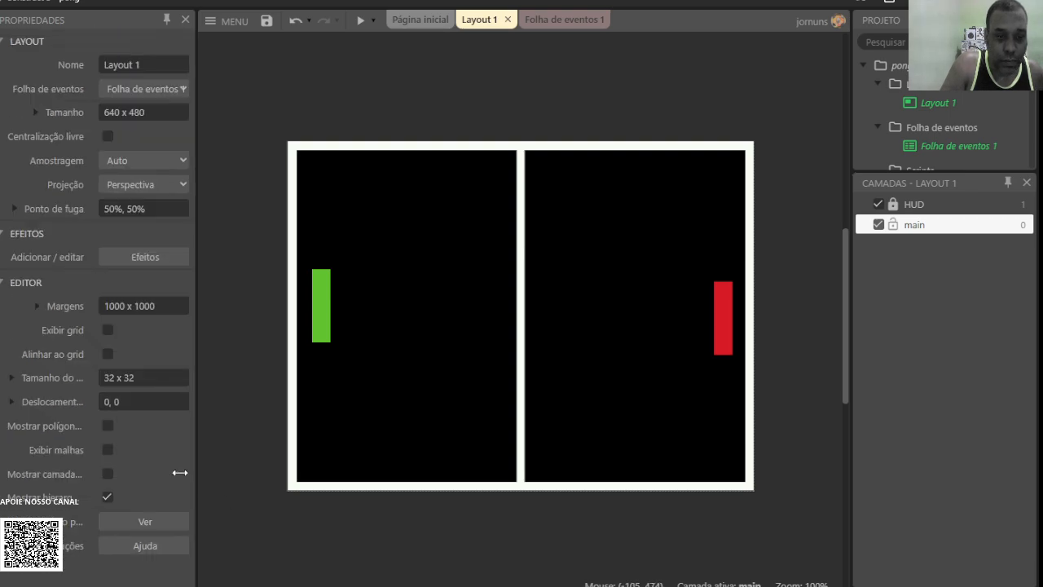
click(107, 330)
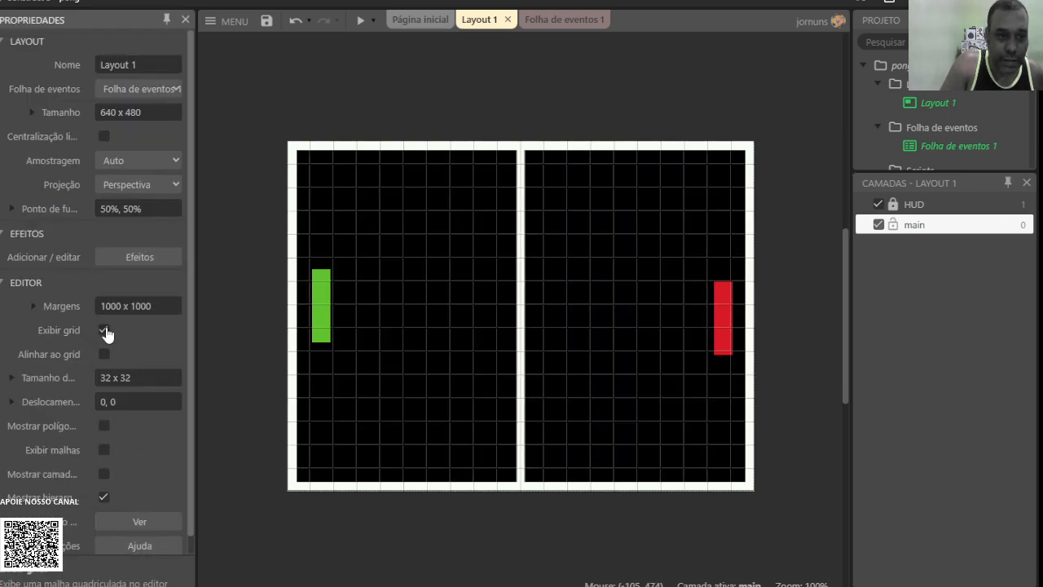
click(720, 321)
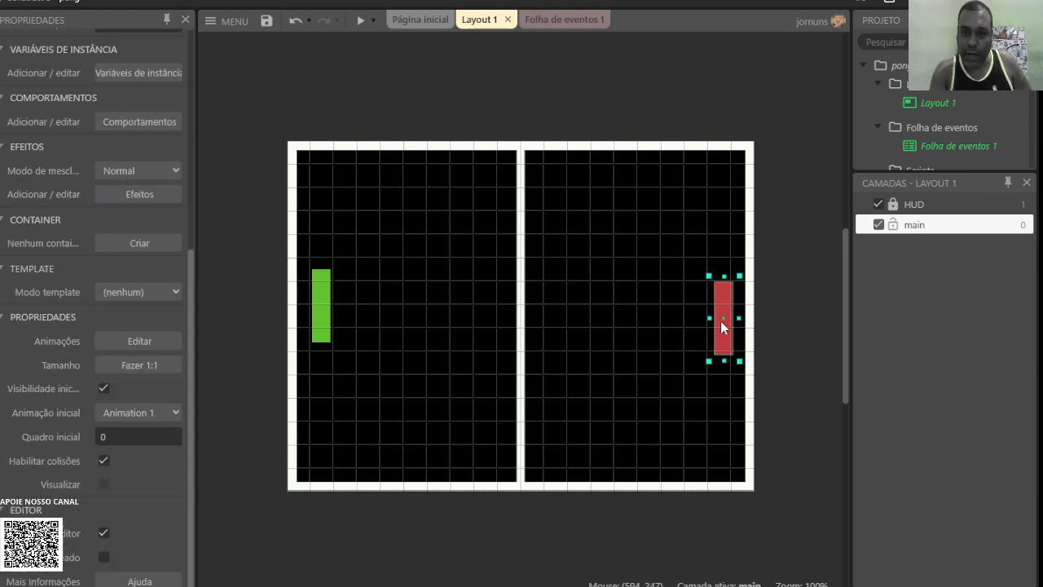
drag(721, 321, 715, 310)
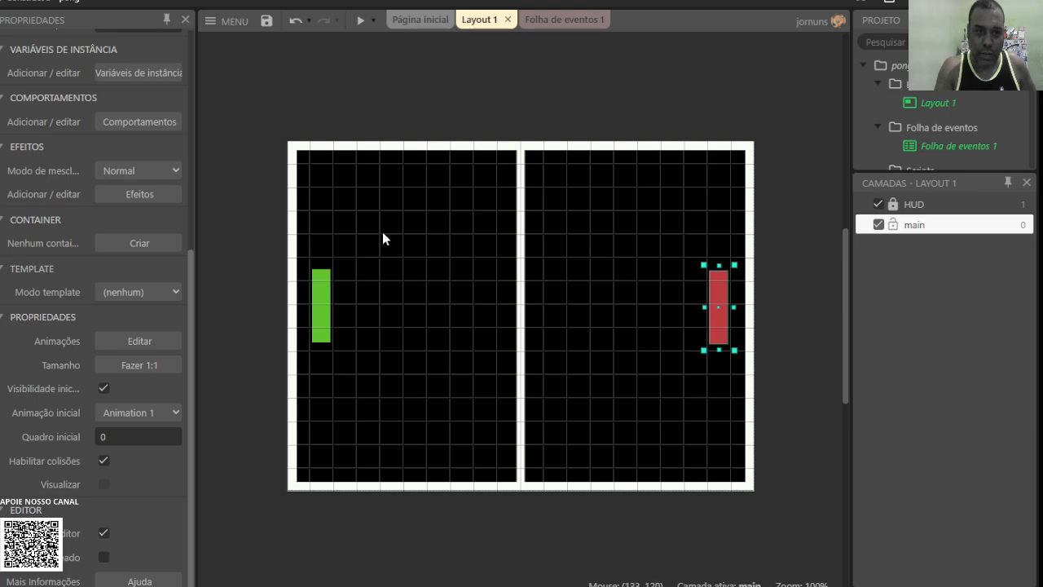
Set the red paddle's position to 591, 226, 0, matching the green paddle's vertical position
click(324, 297)
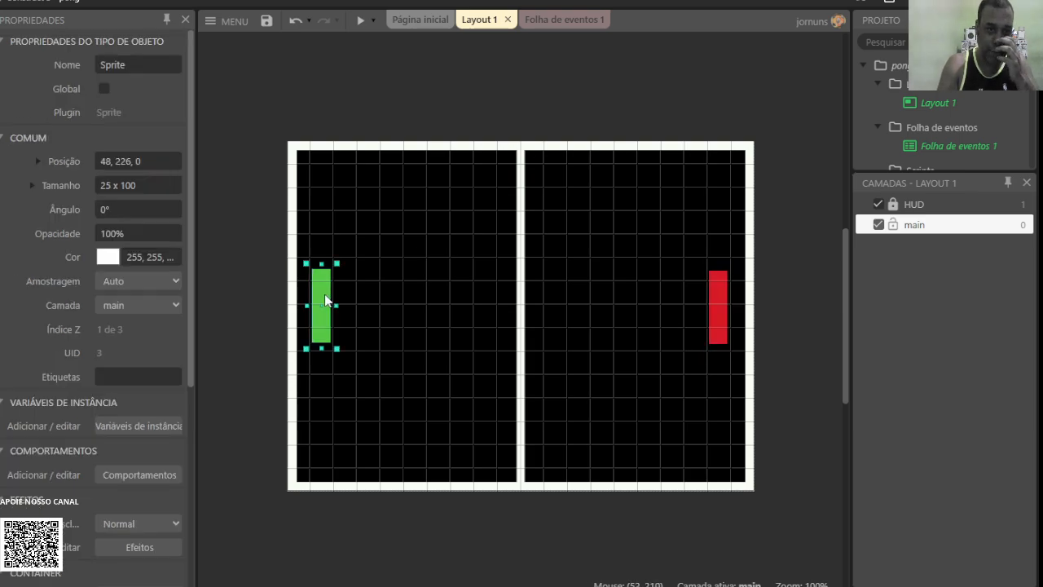
click(119, 161)
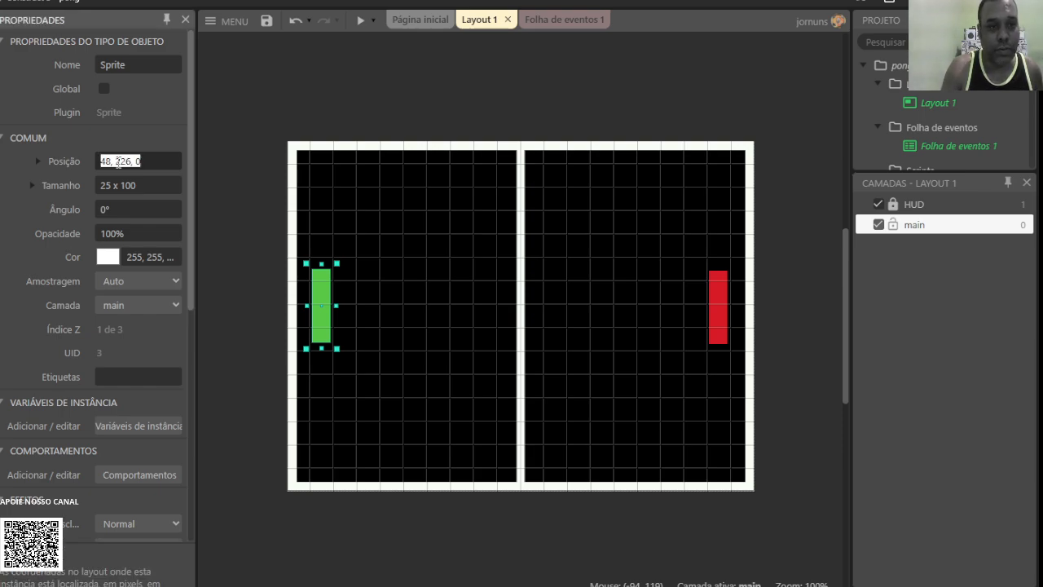
click(149, 159)
drag(140, 161, 116, 163)
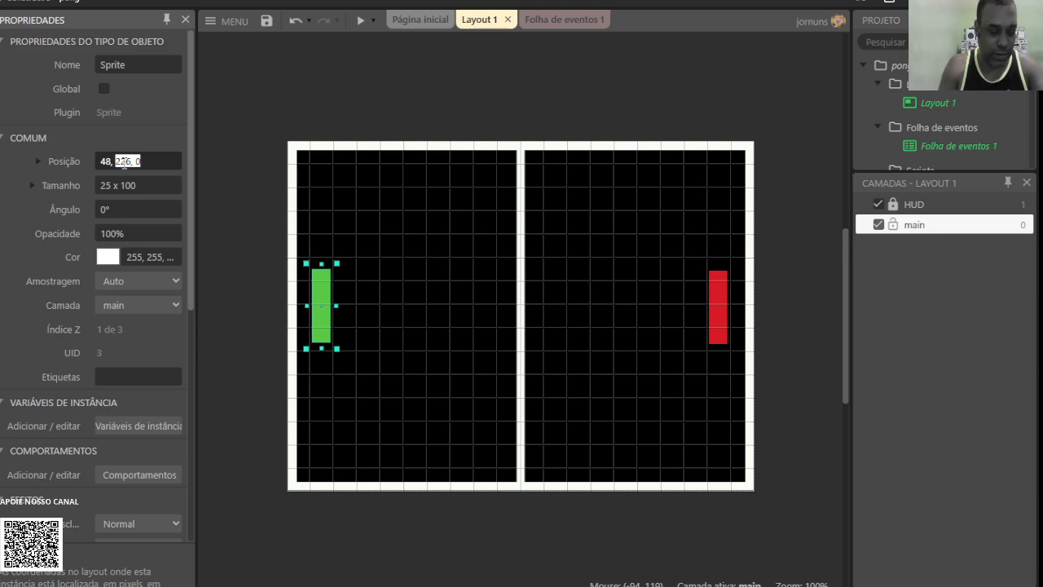
click(720, 307)
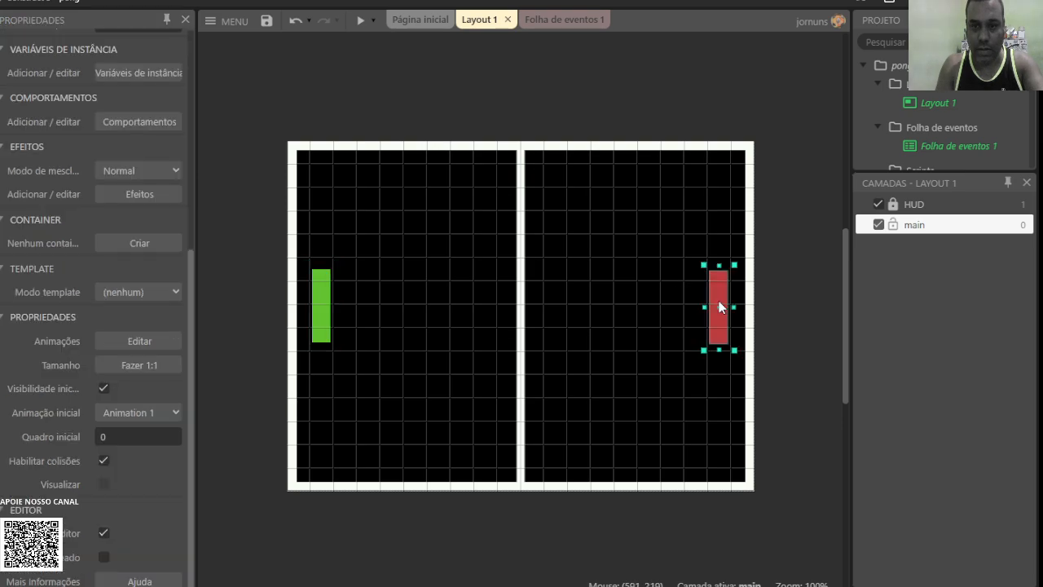
scroll(145, 172, up, 5)
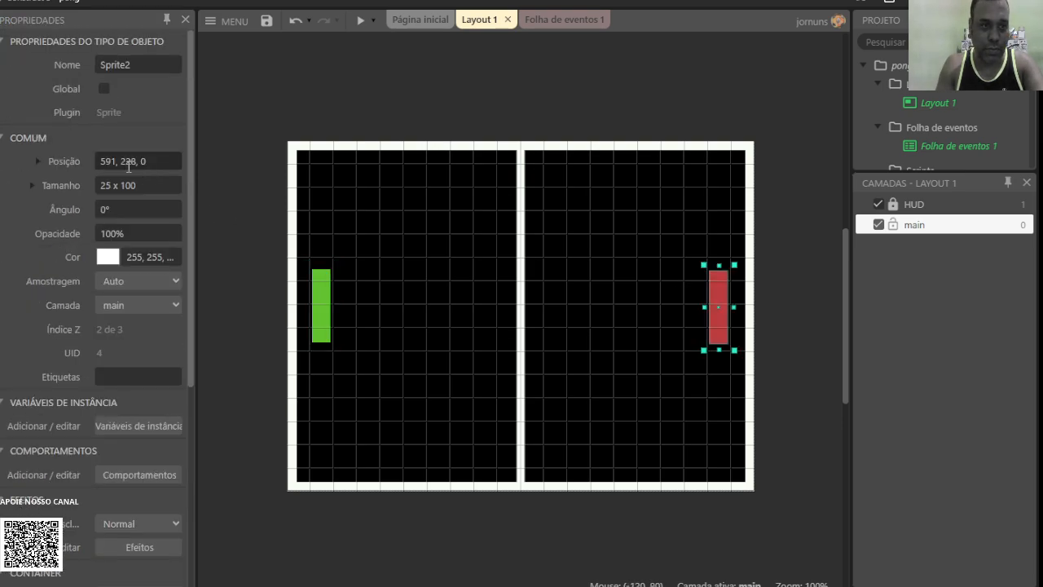
click(137, 161)
drag(162, 162, 130, 161)
text(226, 0)
key(Tab)
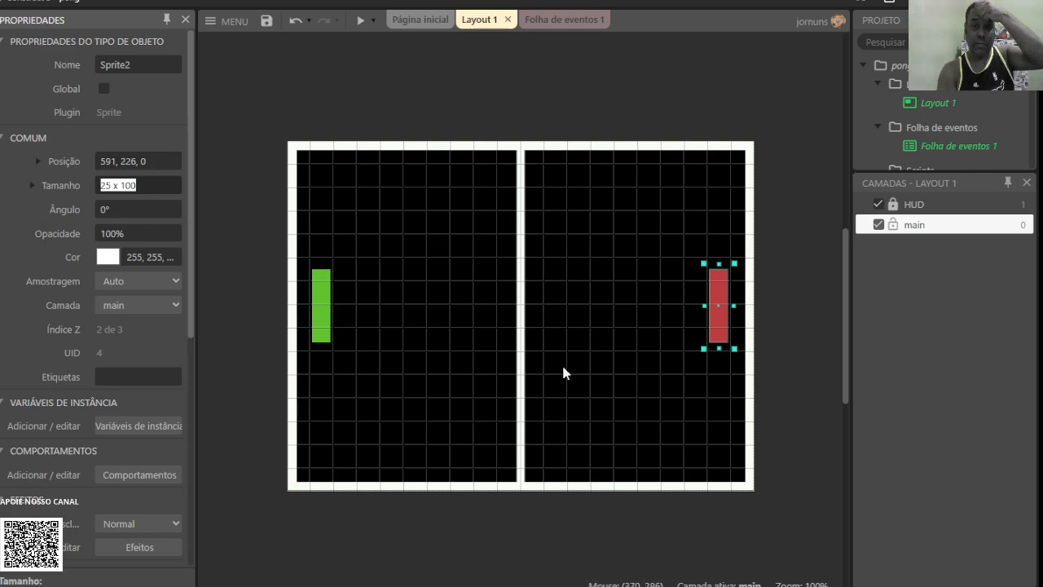
click(659, 70)
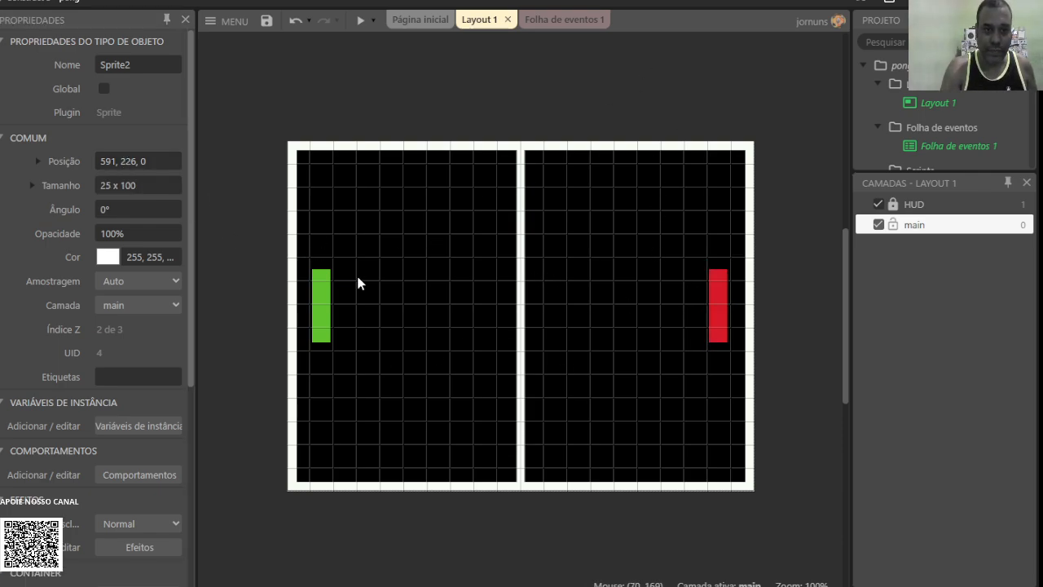
Rename the green paddle sprite as player1
click(313, 295)
click(149, 64)
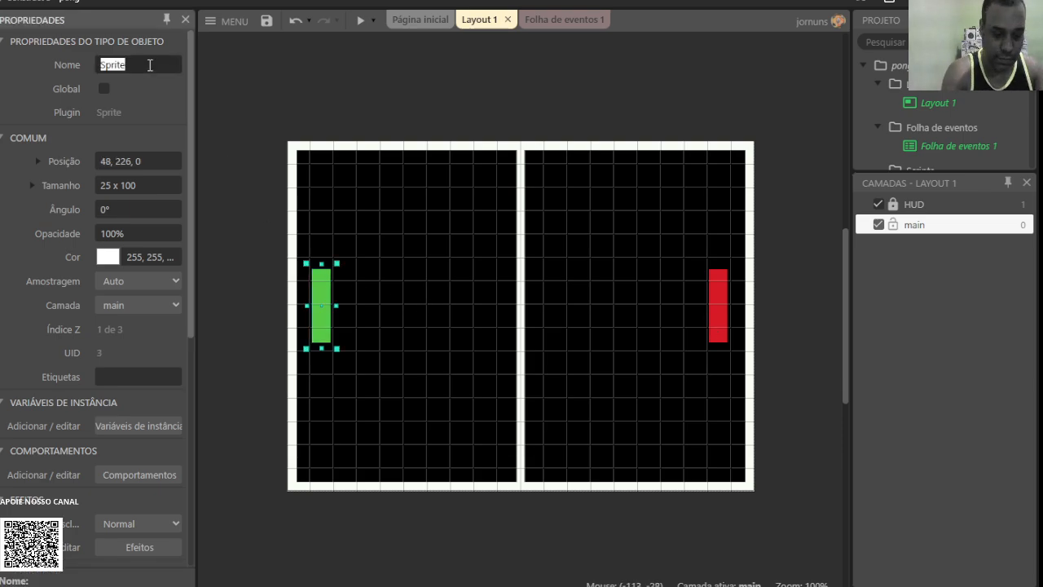
text(pla)
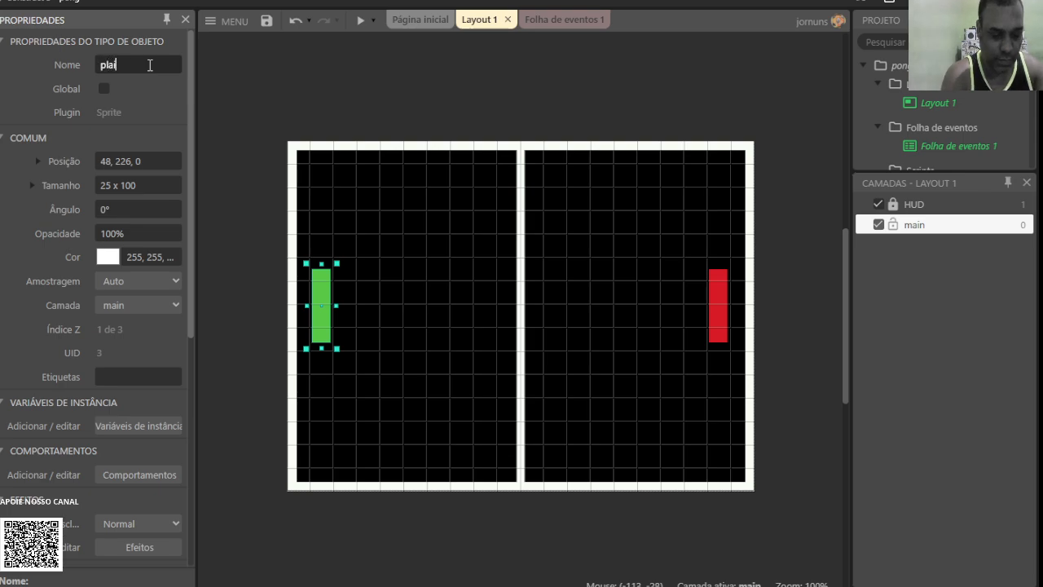
text(iers)
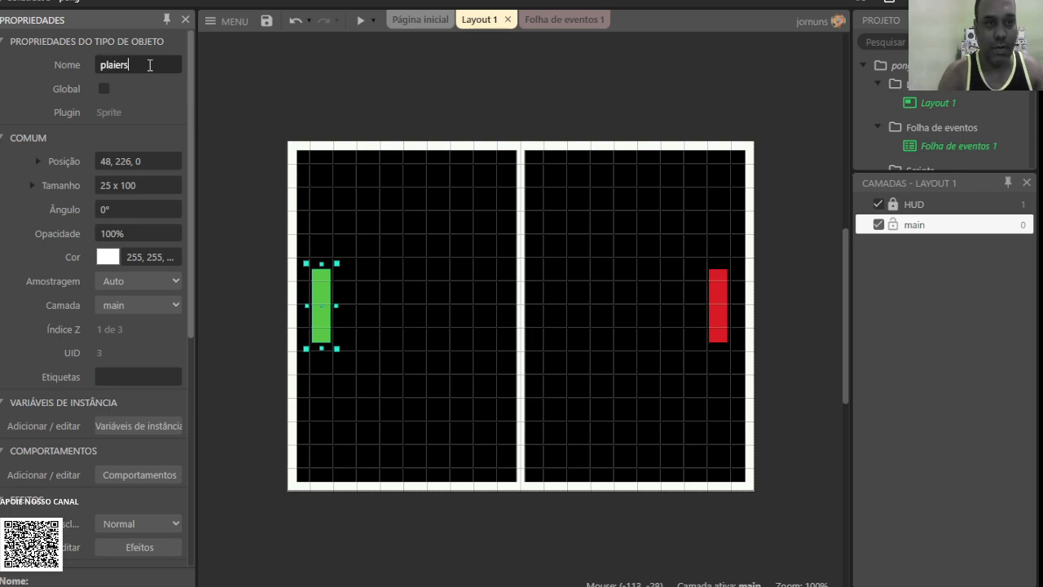
key(BackSpace)
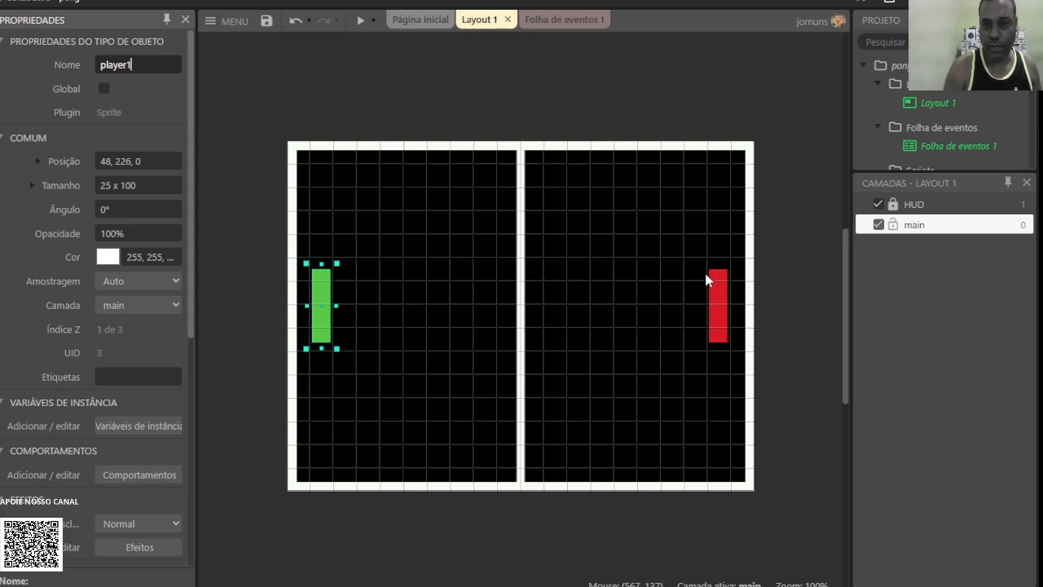
Rename the red paddle sprite as player2
click(716, 295)
click(154, 66)
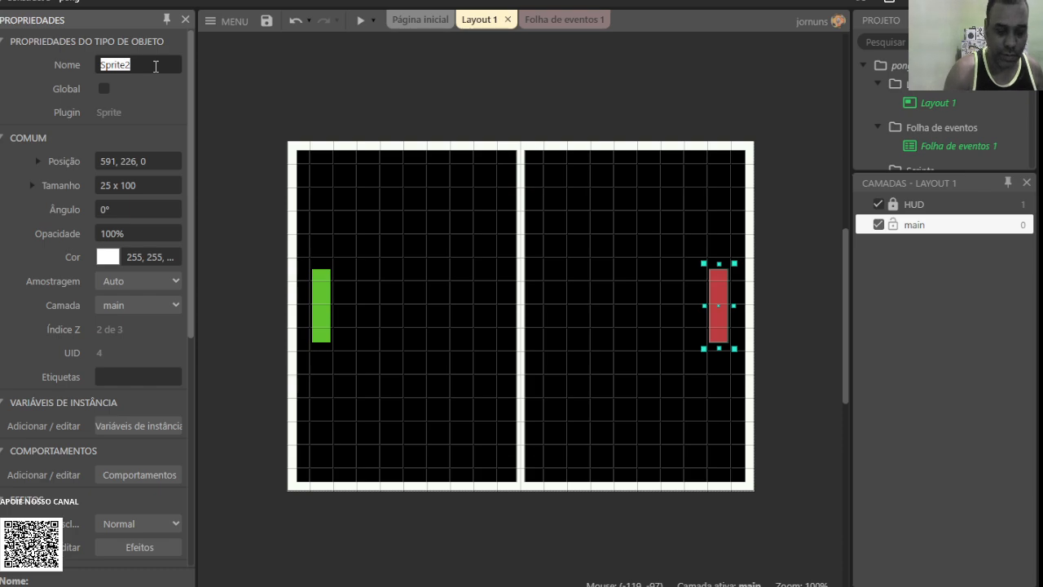
text(player2)
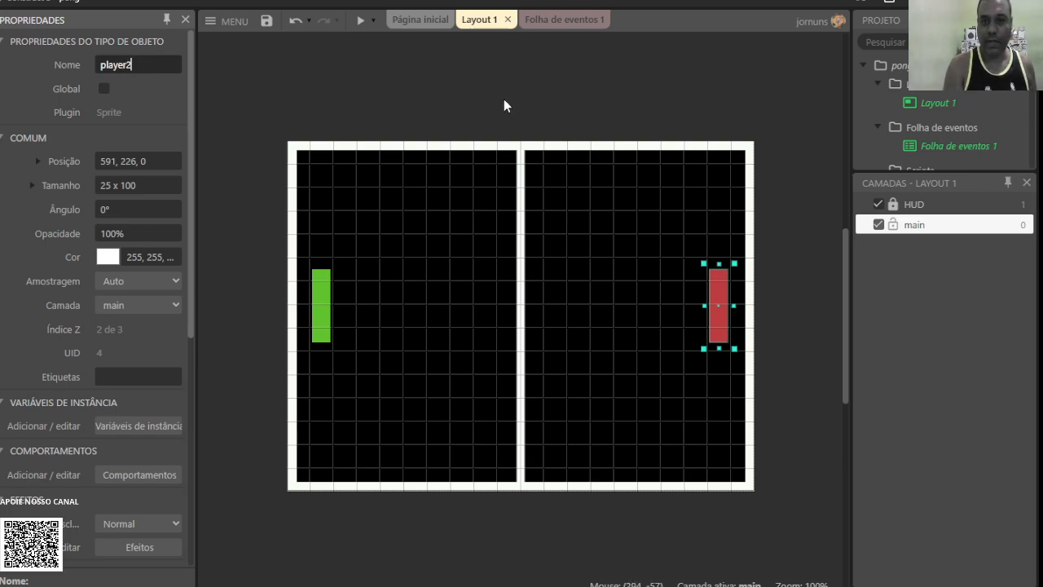
click(447, 327)
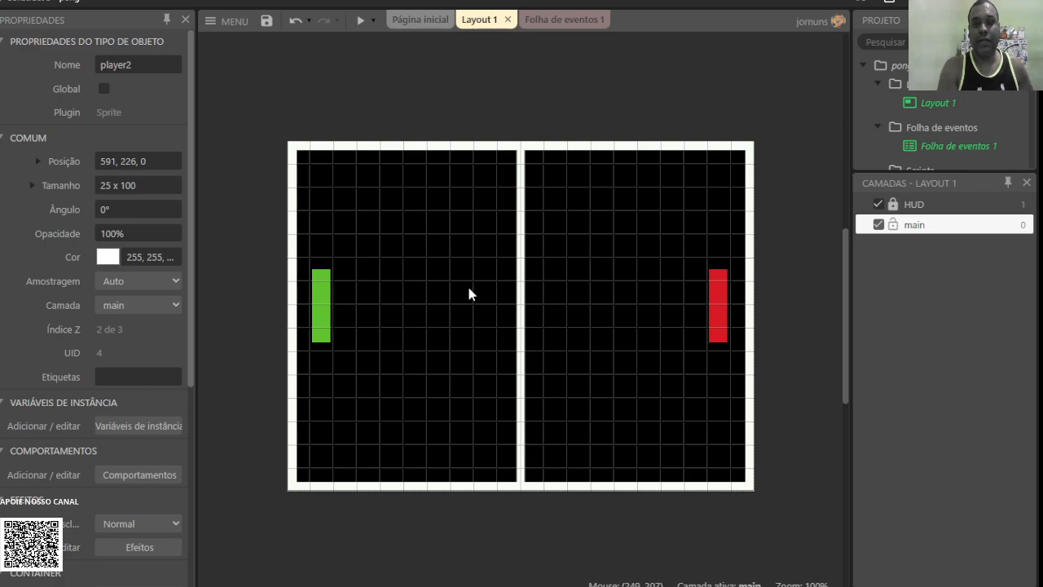
Add the 8 Direções movement behavior to the green player1 paddle
click(320, 308)
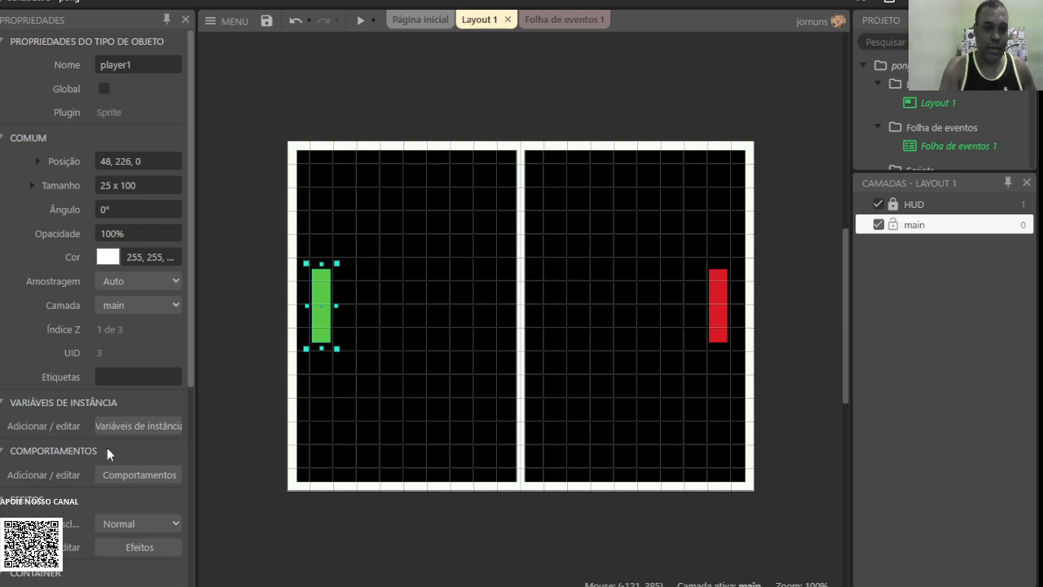
click(118, 479)
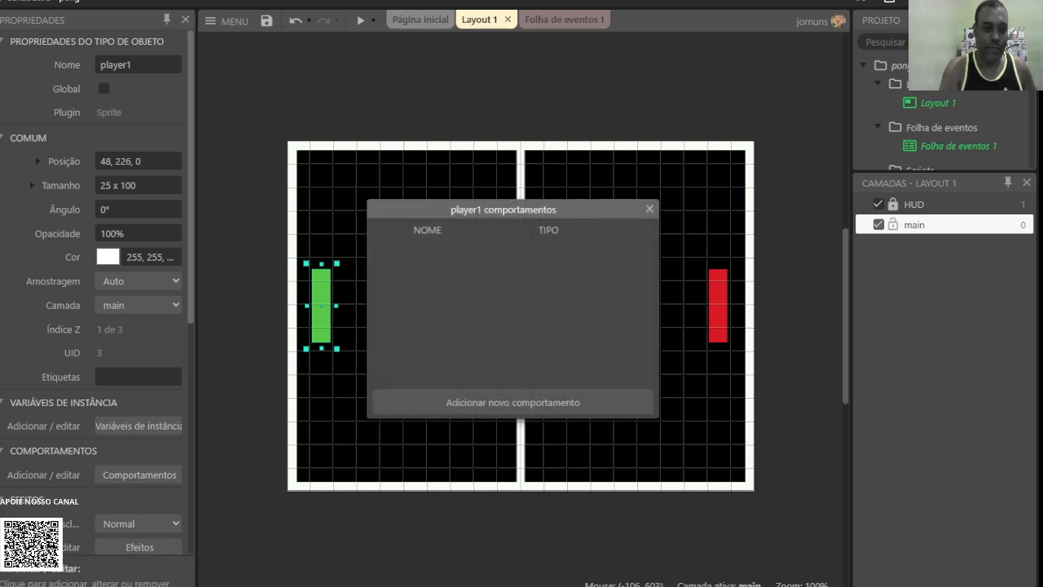
click(494, 407)
scroll(655, 352, down, 2)
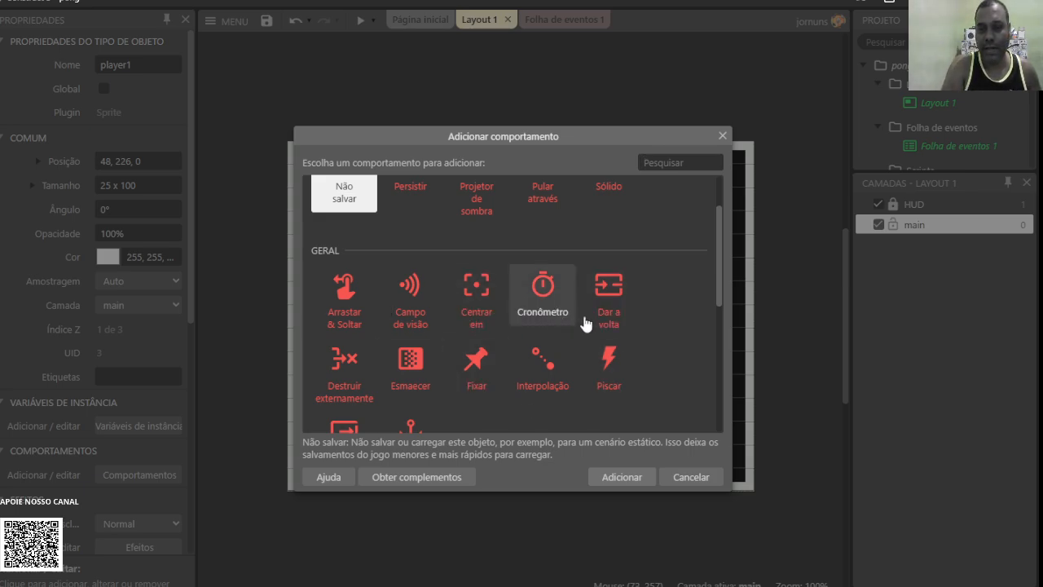
scroll(561, 382, down, 2)
scroll(560, 383, up, 4)
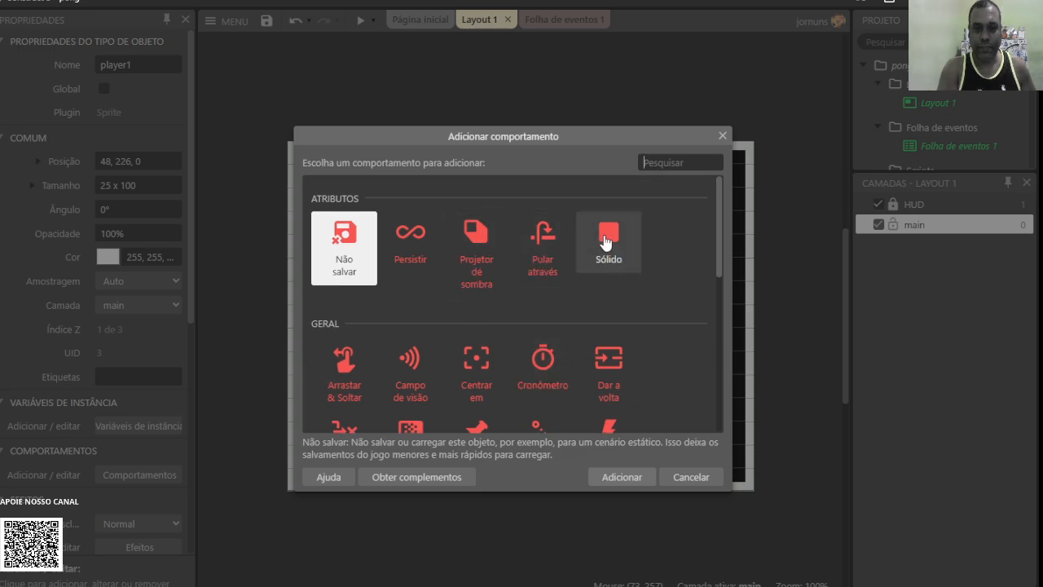
scroll(507, 383, down, 8)
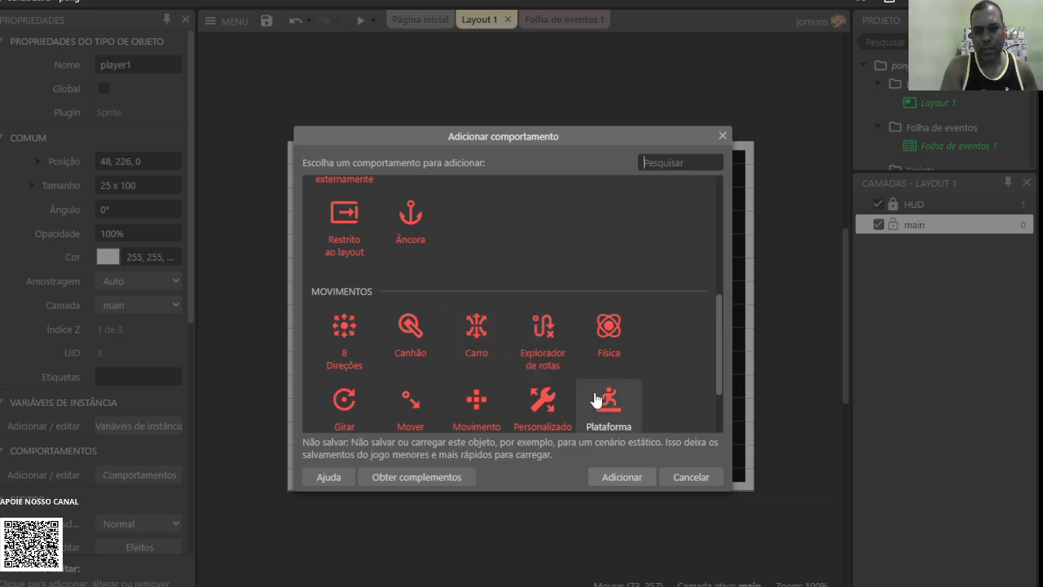
click(595, 399)
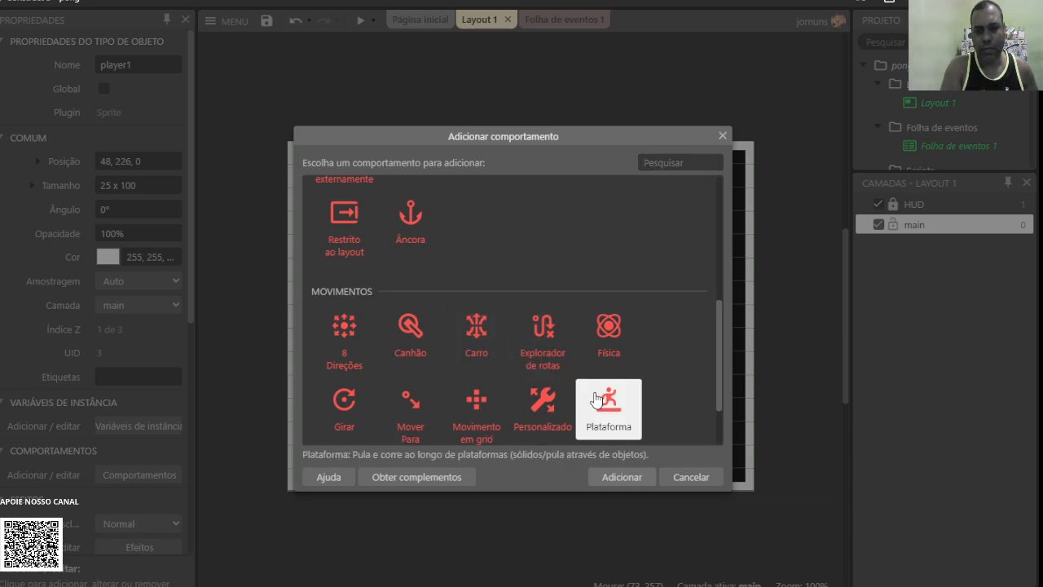
double_click(346, 342)
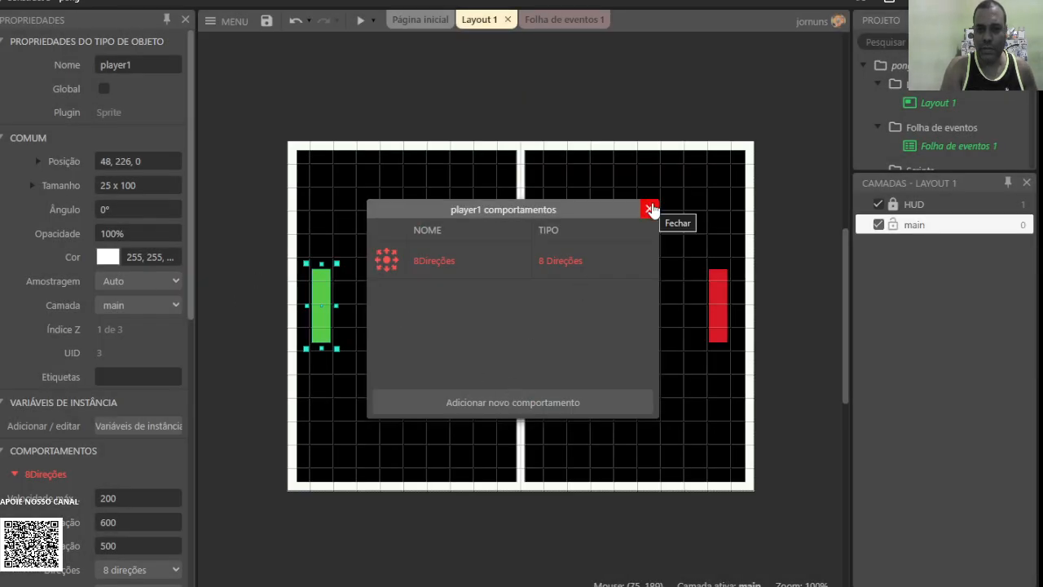
click(651, 208)
Select the red player2 paddle on the court
click(709, 300)
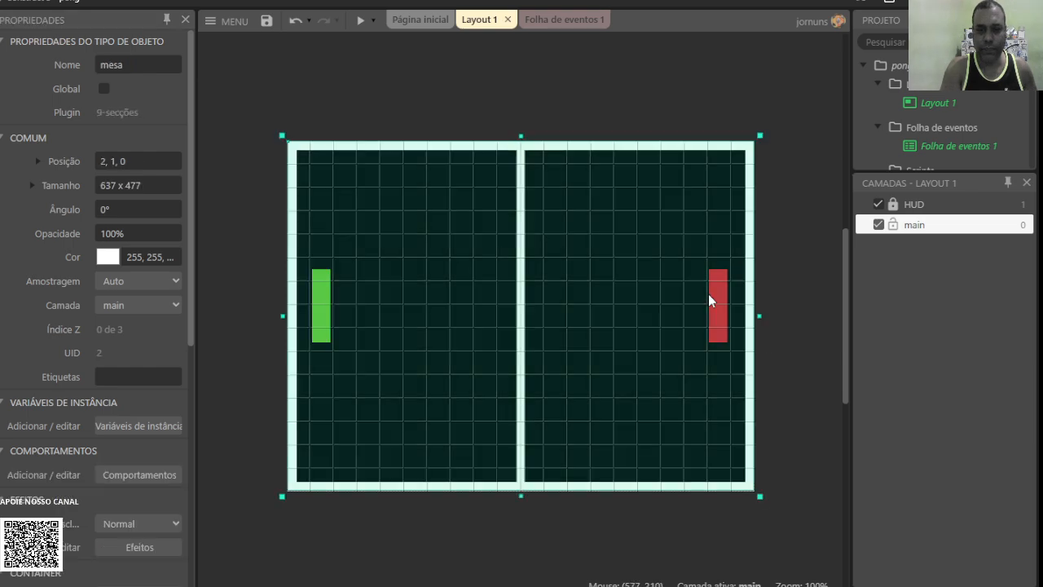
double_click(718, 296)
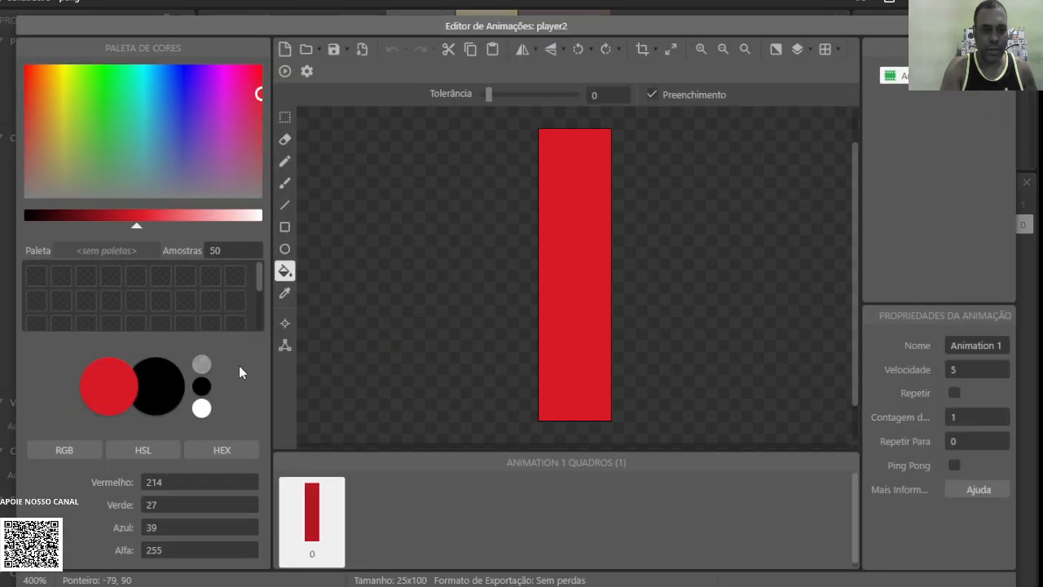
click(1007, 26)
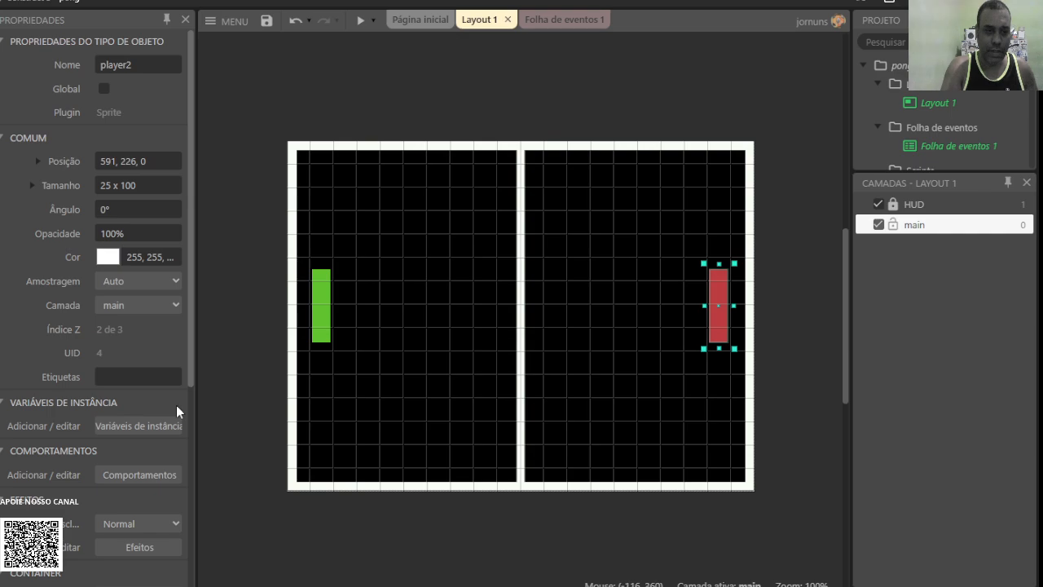
click(153, 476)
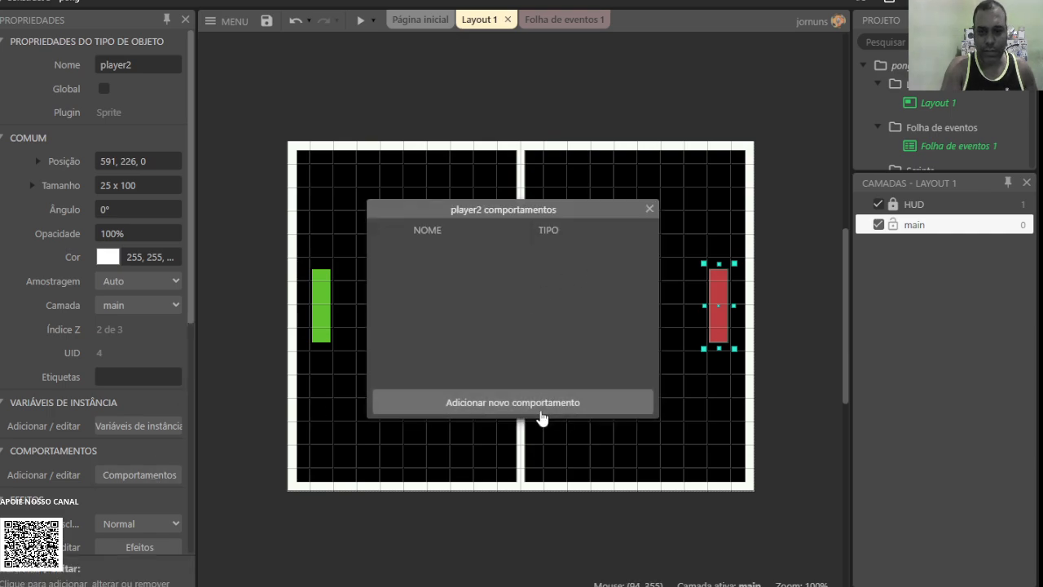
click(513, 402)
scroll(429, 356, down, 4)
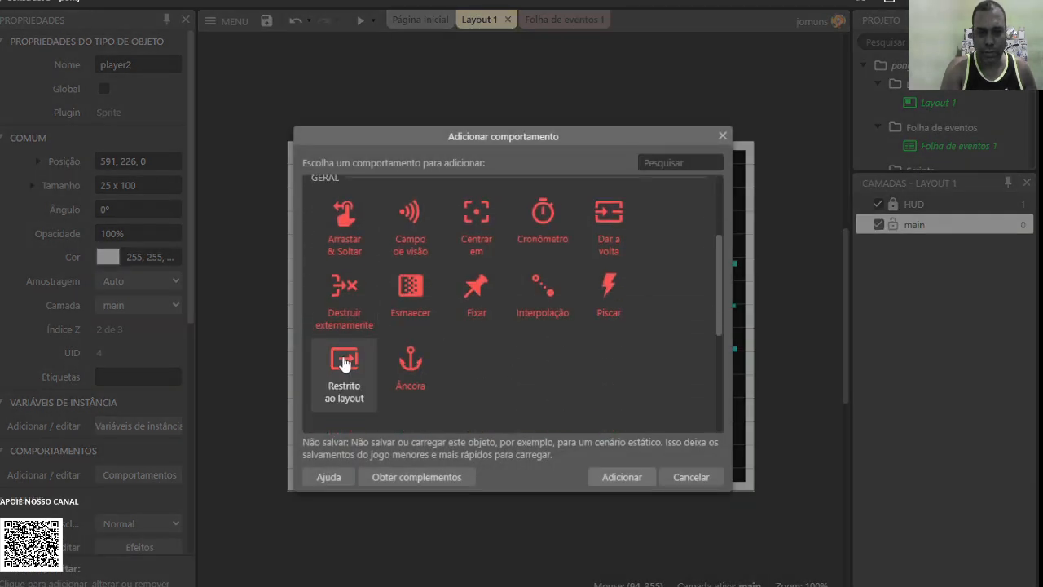
scroll(584, 310, down, 1)
click(359, 349)
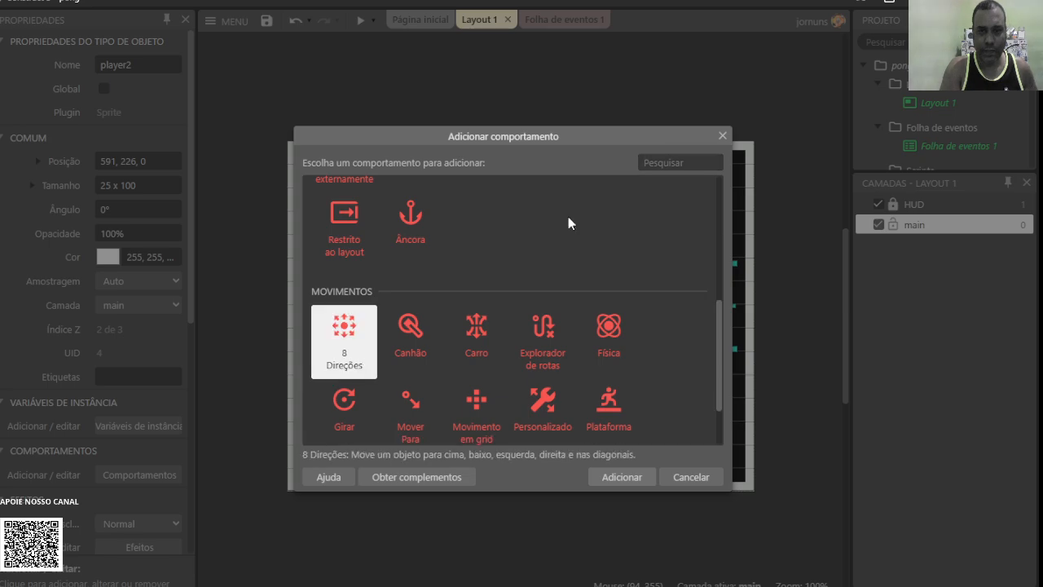
click(722, 136)
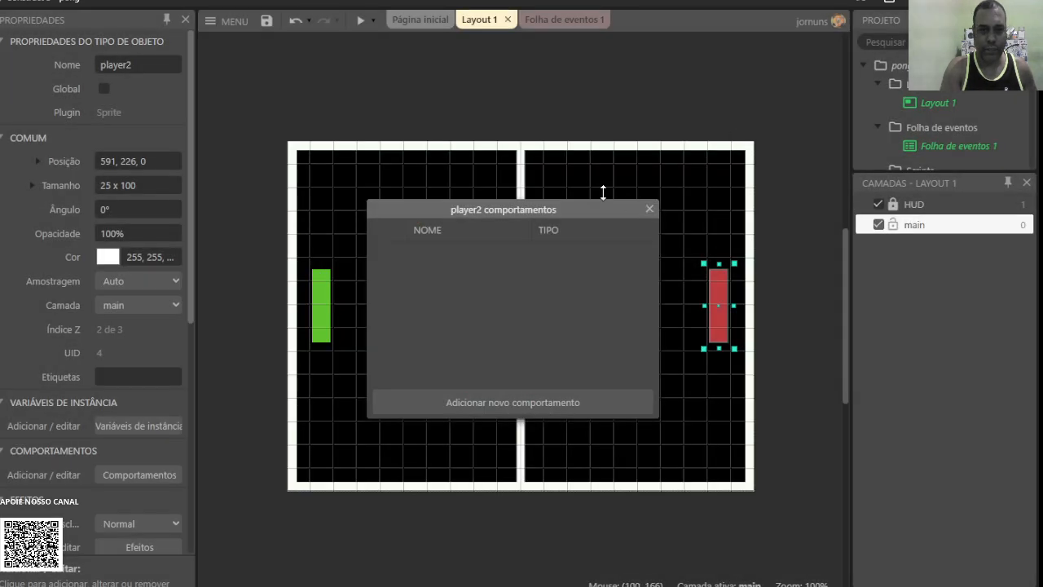
click(650, 210)
scroll(47, 392, down, 3)
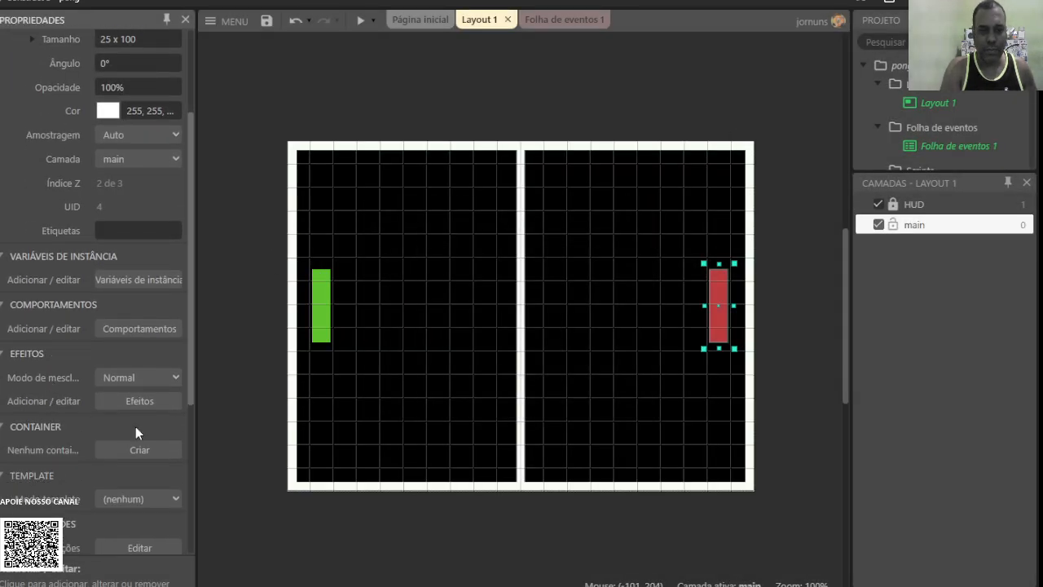
scroll(155, 382, down, 3)
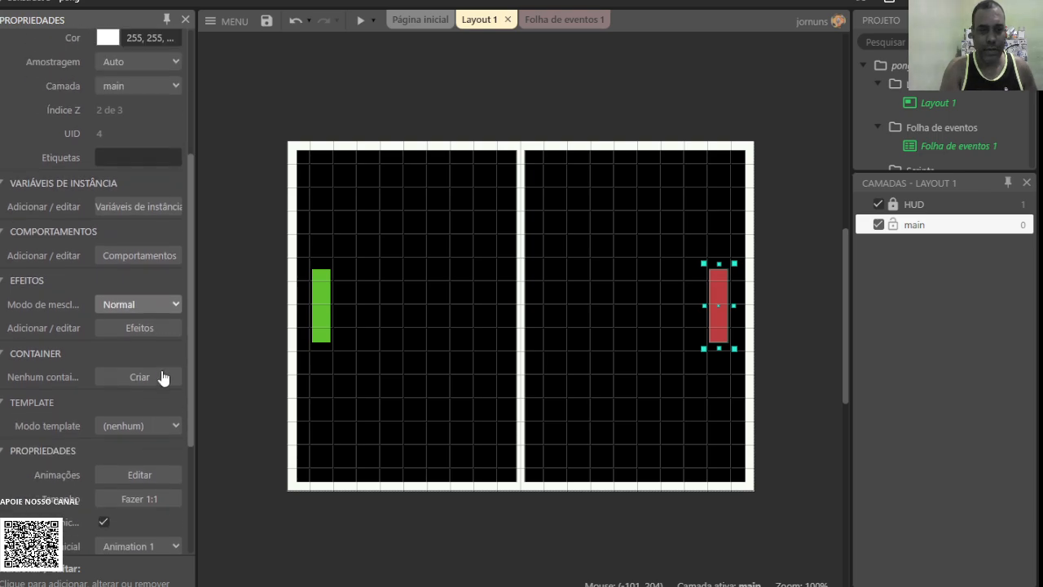
scroll(154, 460, down, 5)
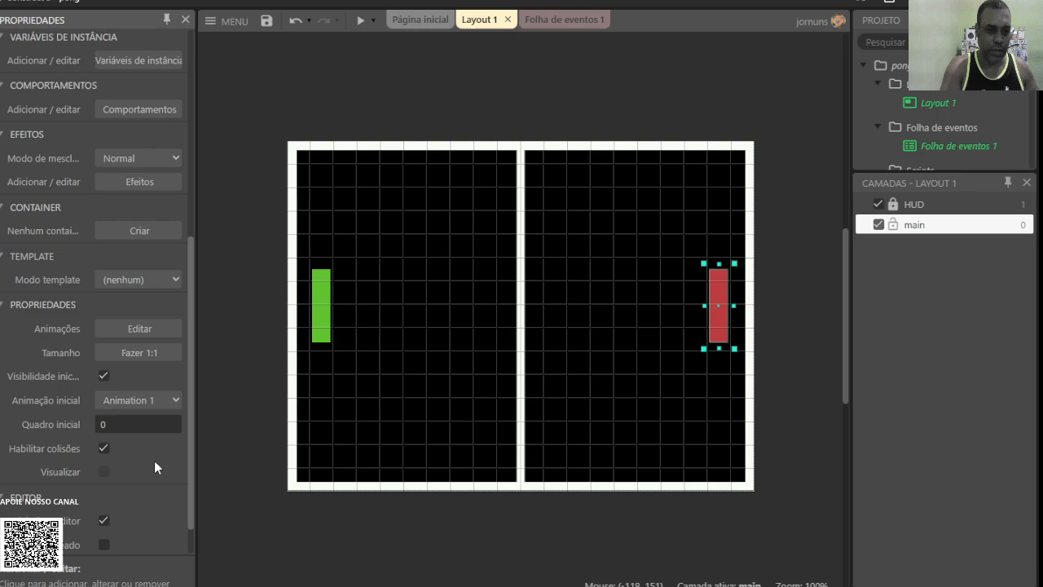
scroll(154, 460, up, 10)
scroll(158, 452, down, 10)
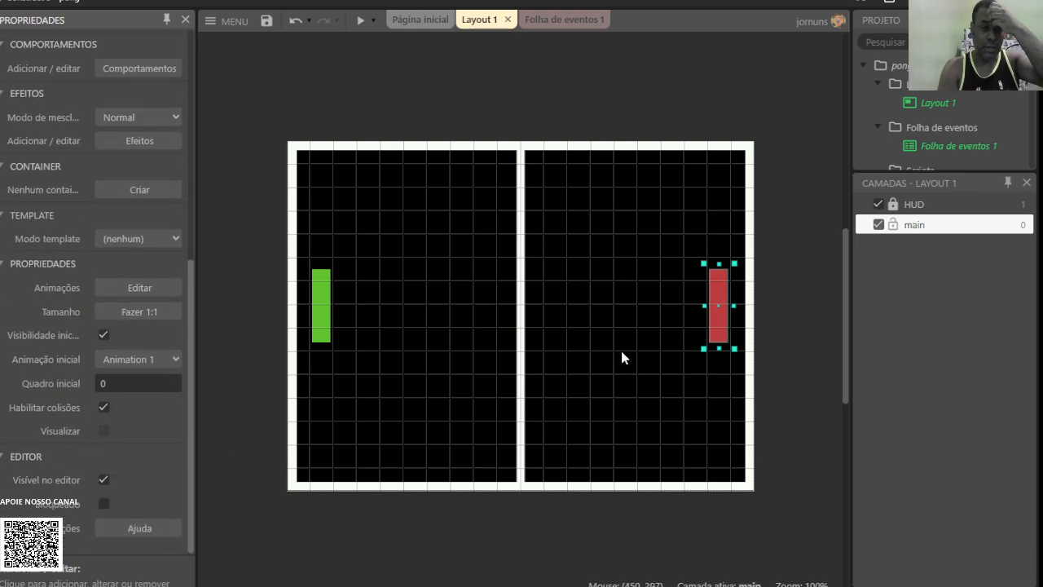
scroll(132, 275, up, 5)
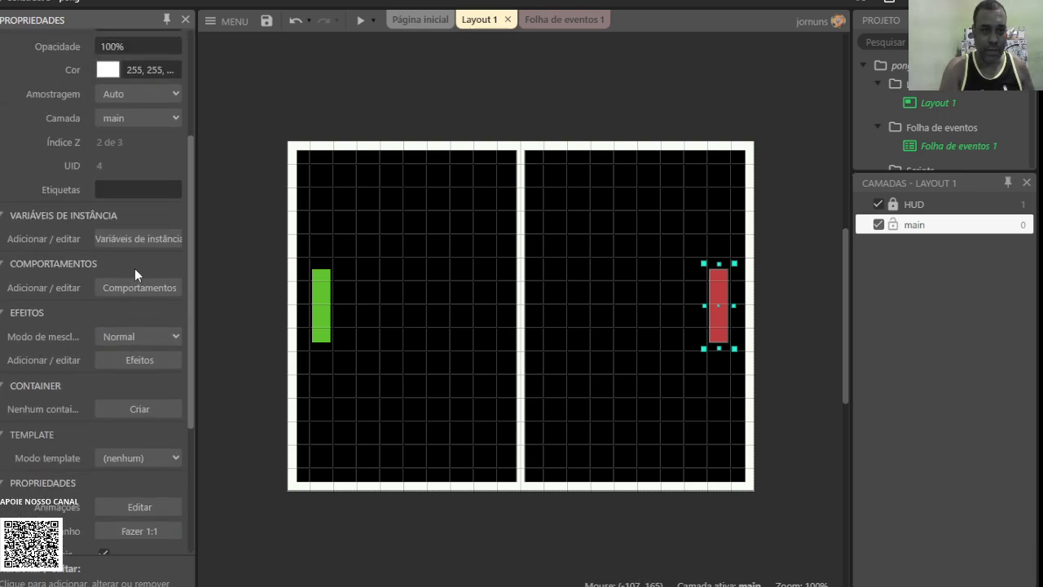
Add the 8 Direções movement behavior to the red player2 paddle
click(135, 289)
click(472, 407)
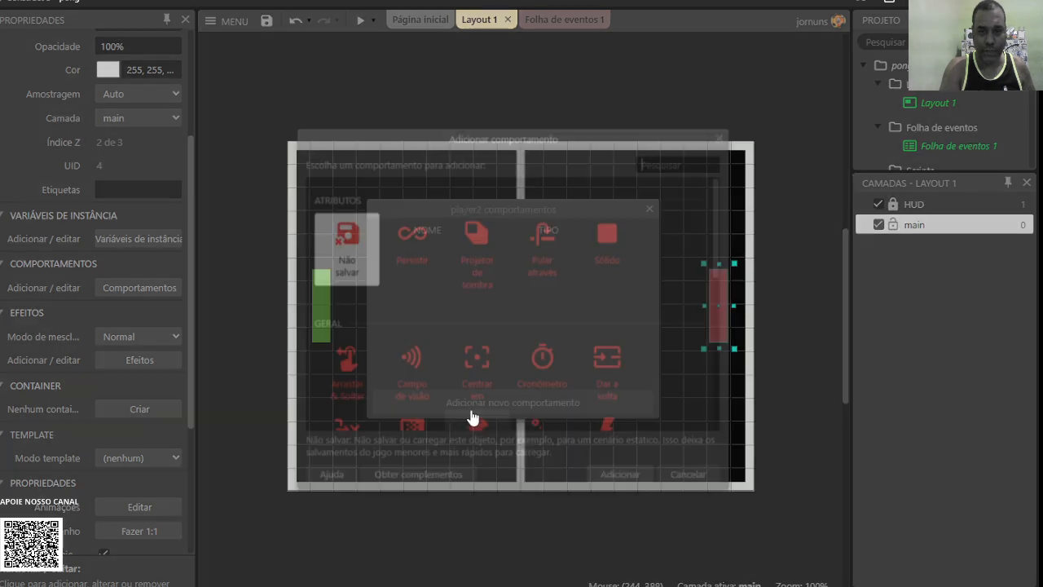
scroll(394, 365, down, 5)
scroll(390, 350, down, 2)
double_click(360, 342)
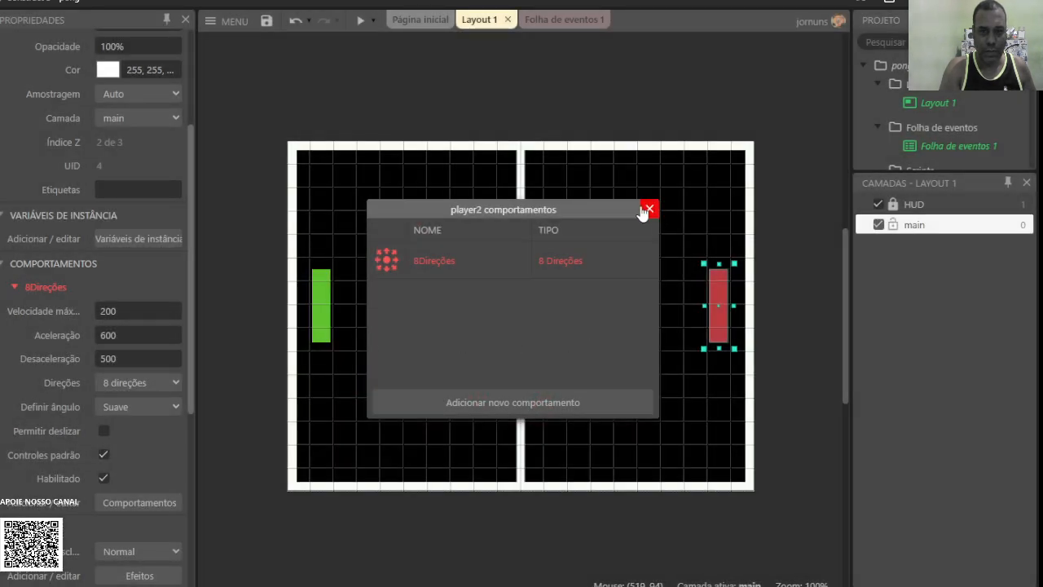
click(649, 209)
Configure player2's 8Direções behavior with Direções as Cima e baixo, Definir ângulo as Não, and Controles padrão disabled
click(140, 382)
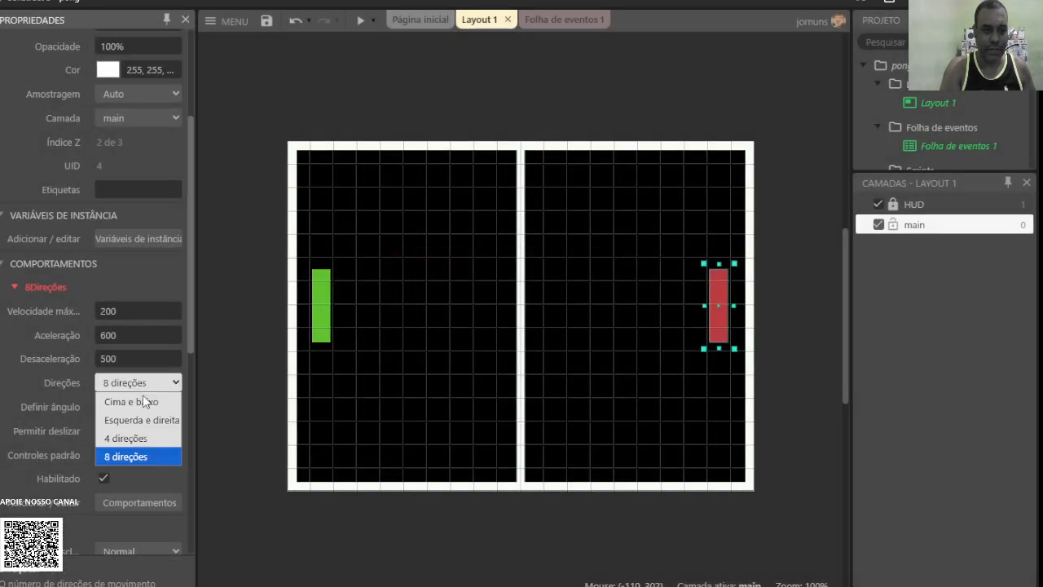
click(146, 407)
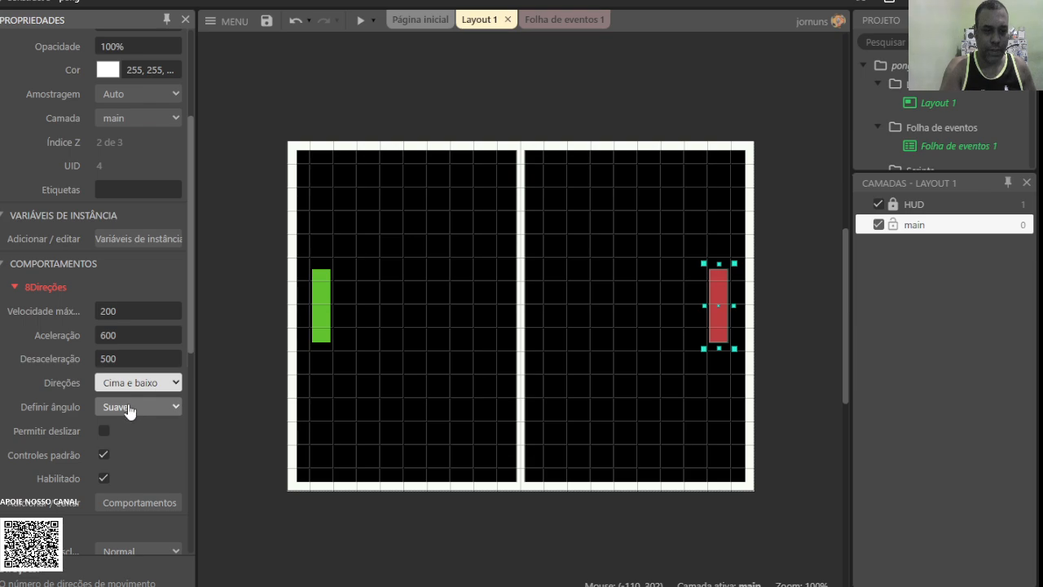
click(128, 409)
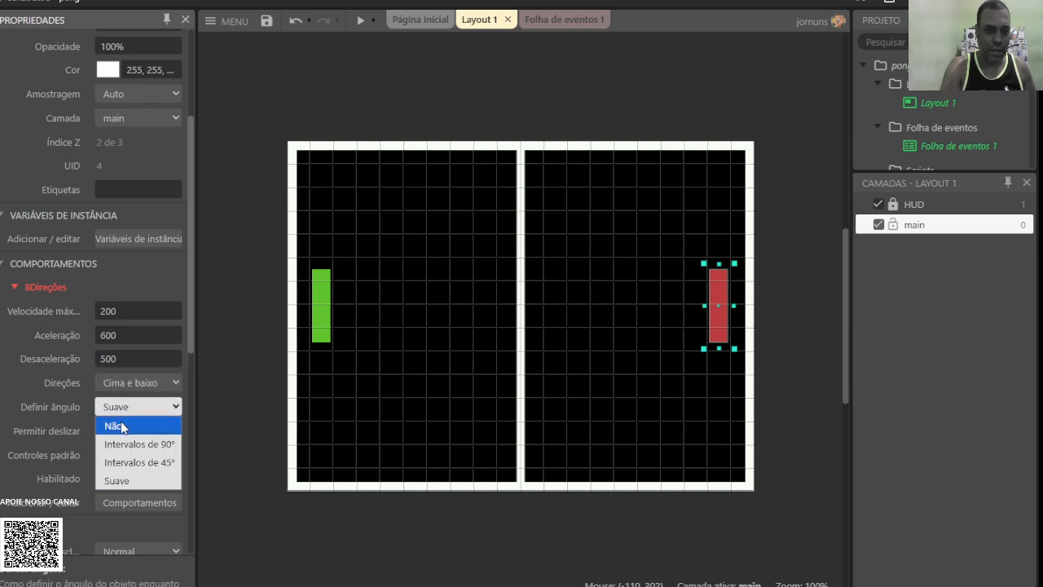
click(121, 426)
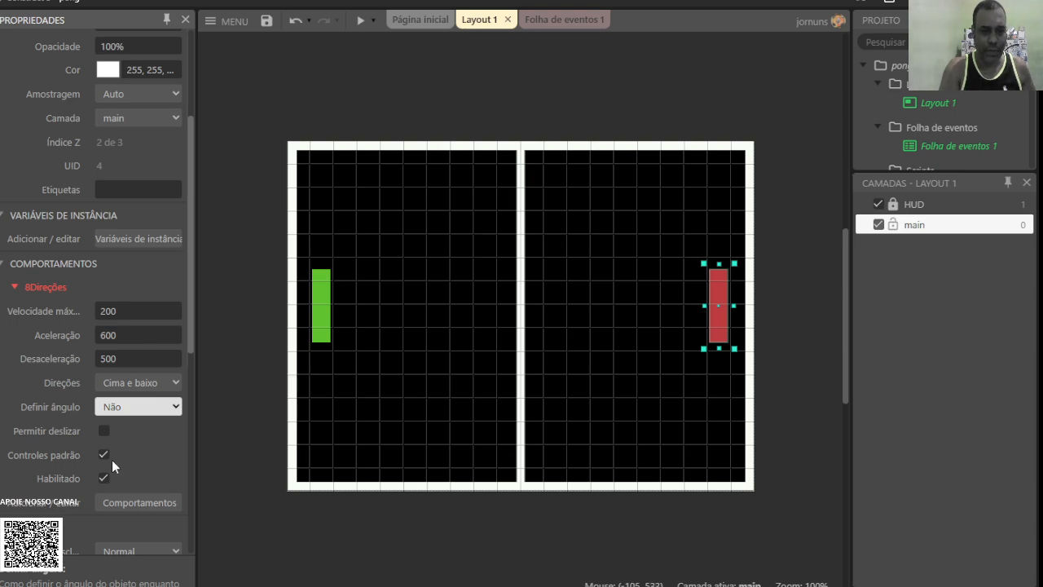
click(104, 455)
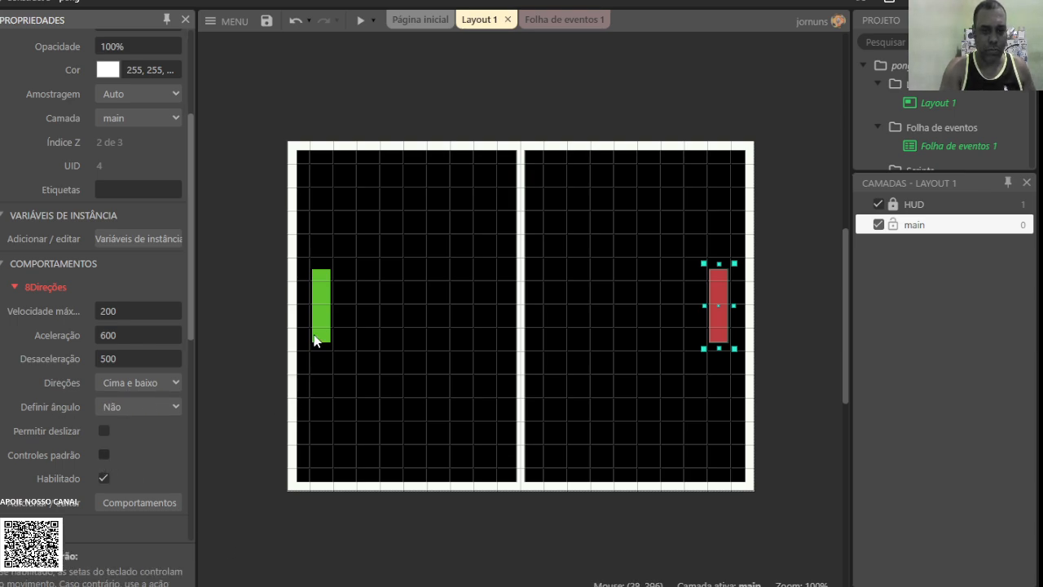
Configure player1's 8Direções behavior with Direções as Cima e baixo and Definir ângulo as Não
click(324, 309)
scroll(123, 444, down, 5)
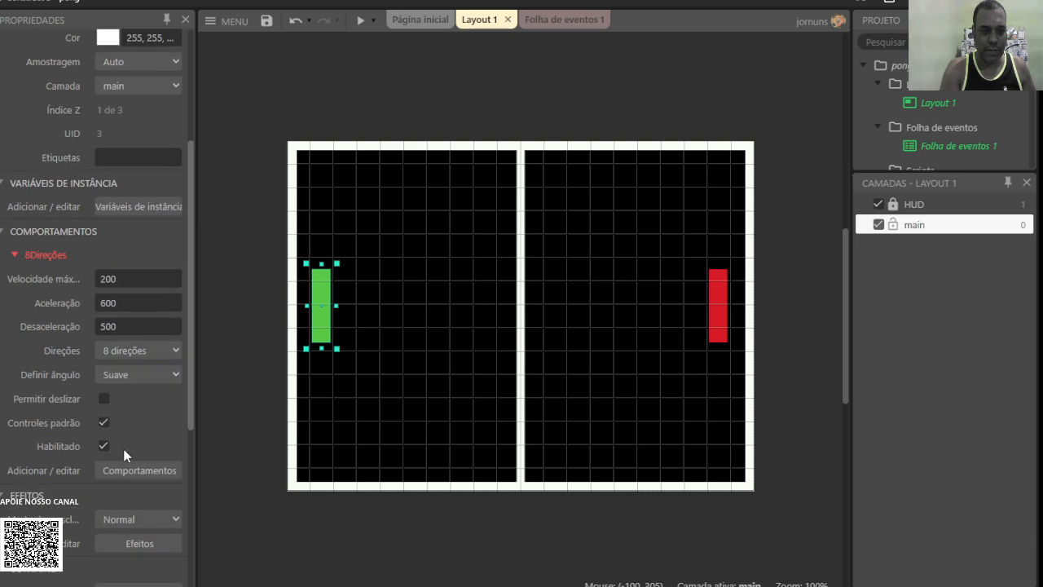
scroll(124, 428, down, 2)
click(143, 279)
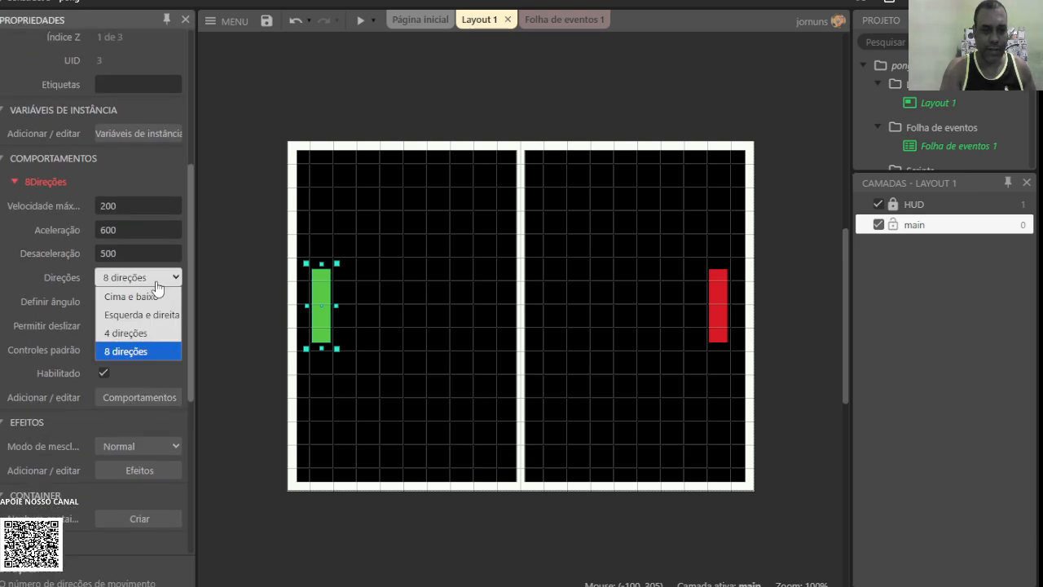
click(133, 298)
click(135, 308)
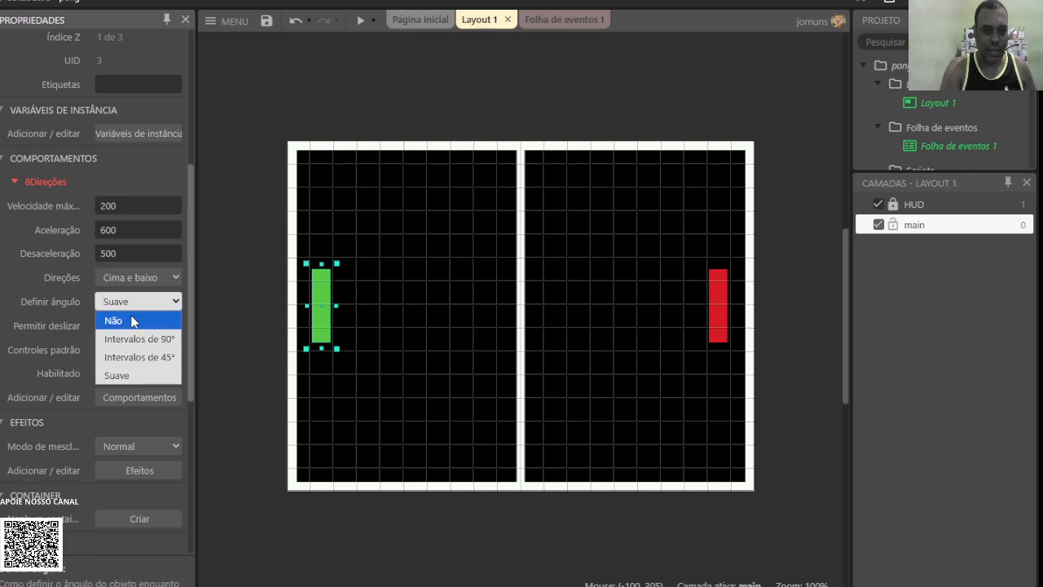
key(Escape)
key(n)
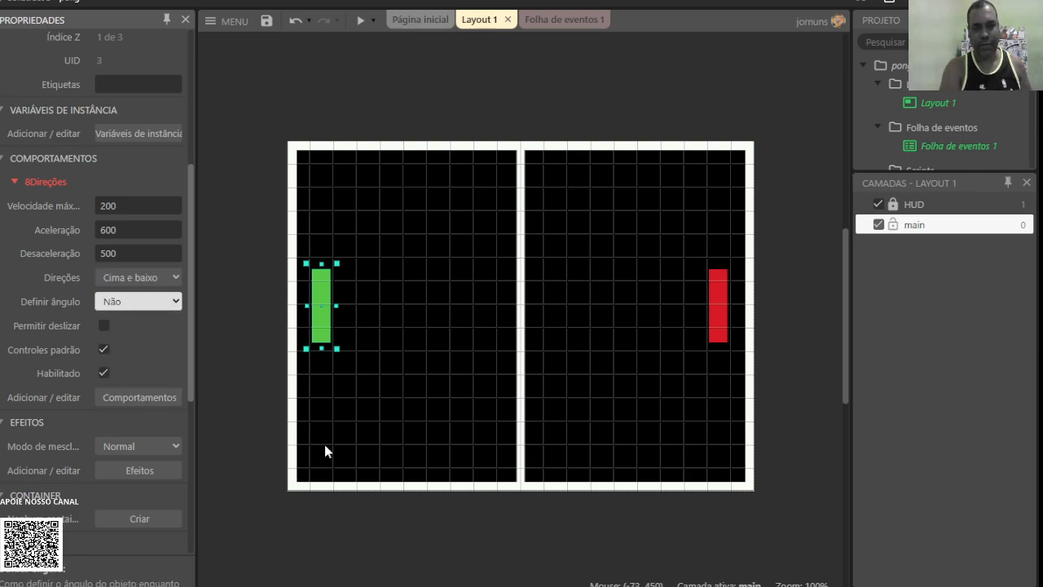
Preview the game, test moving the green paddle up and down, and return to the layout with nothing selected
click(358, 25)
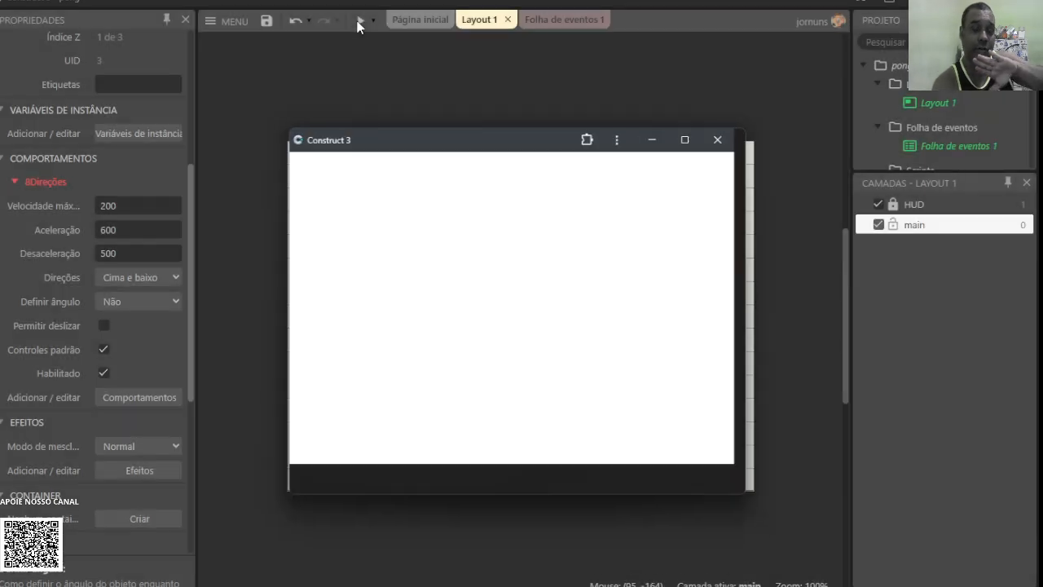
key(Up)
key(Down)
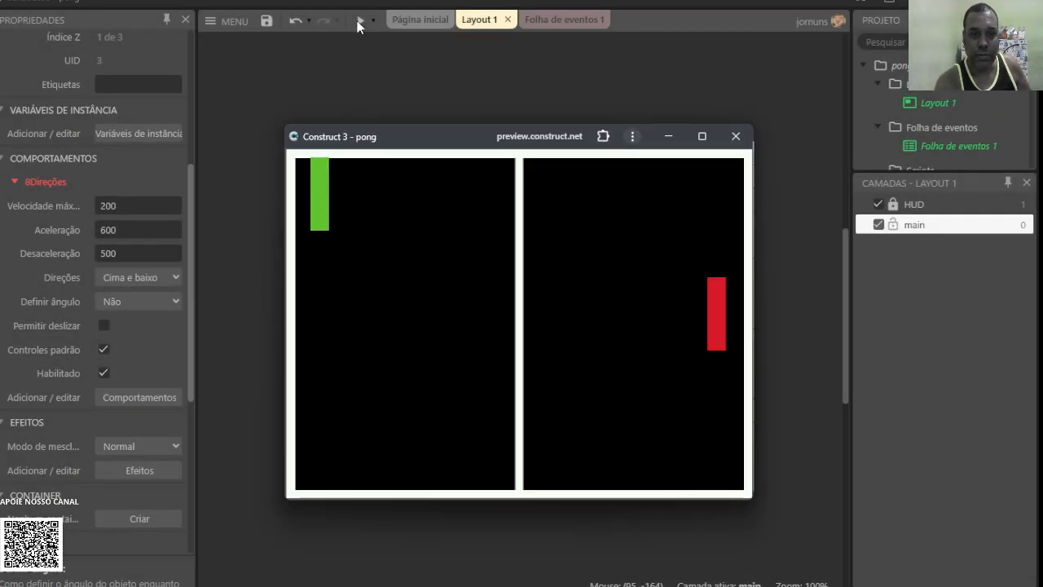
key(Down)
key(Up)
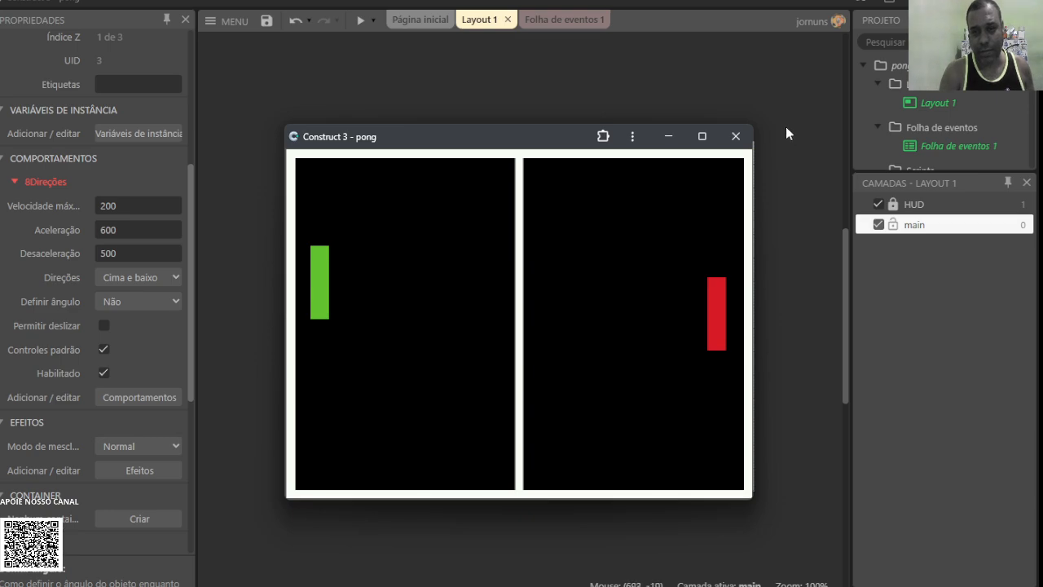
click(735, 137)
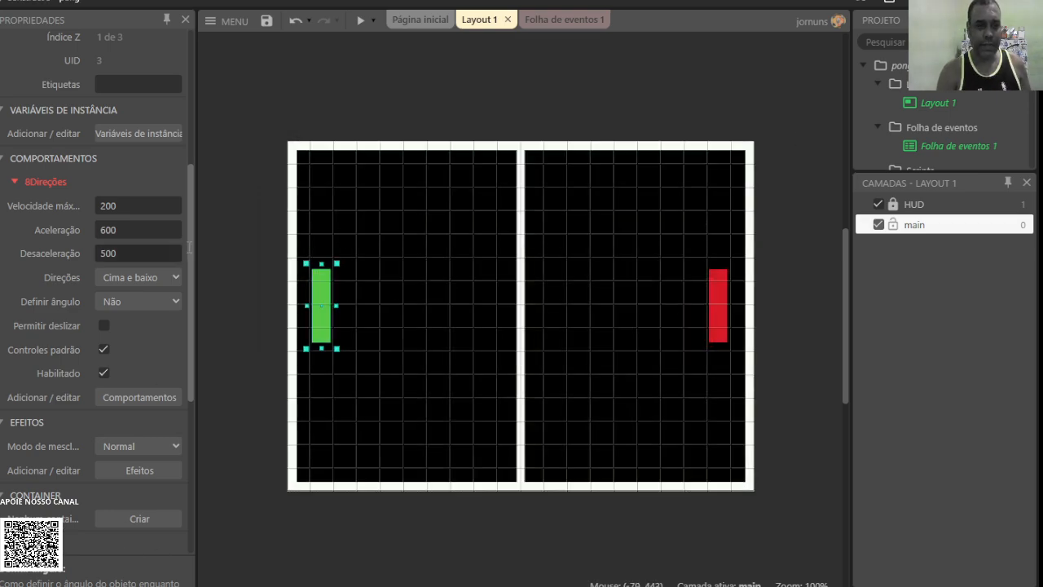
click(359, 120)
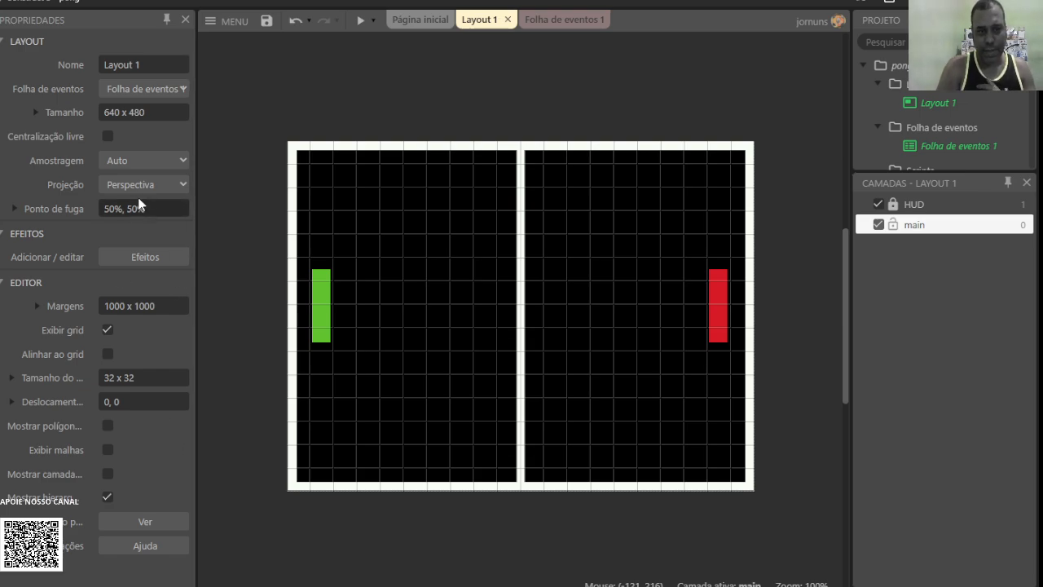
Add the Destruir externamente behavior to the green player1 paddle
click(315, 274)
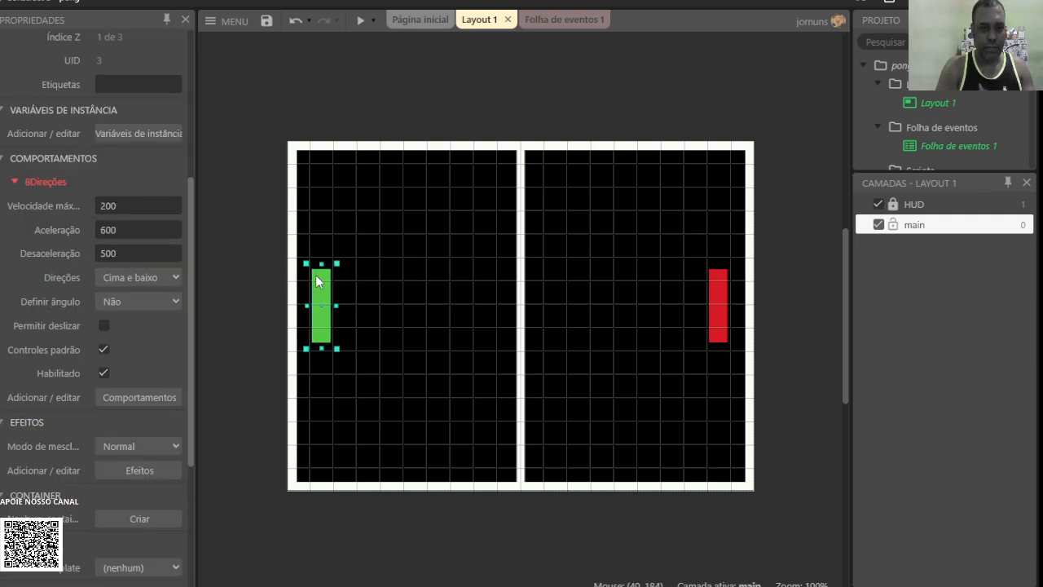
click(157, 399)
click(526, 403)
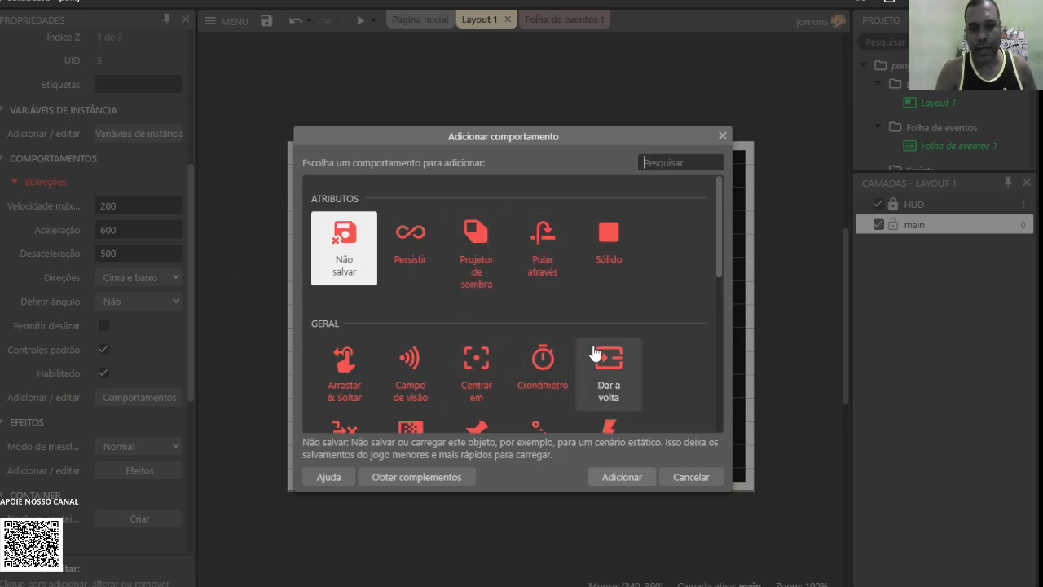
scroll(605, 356, down, 1)
double_click(343, 358)
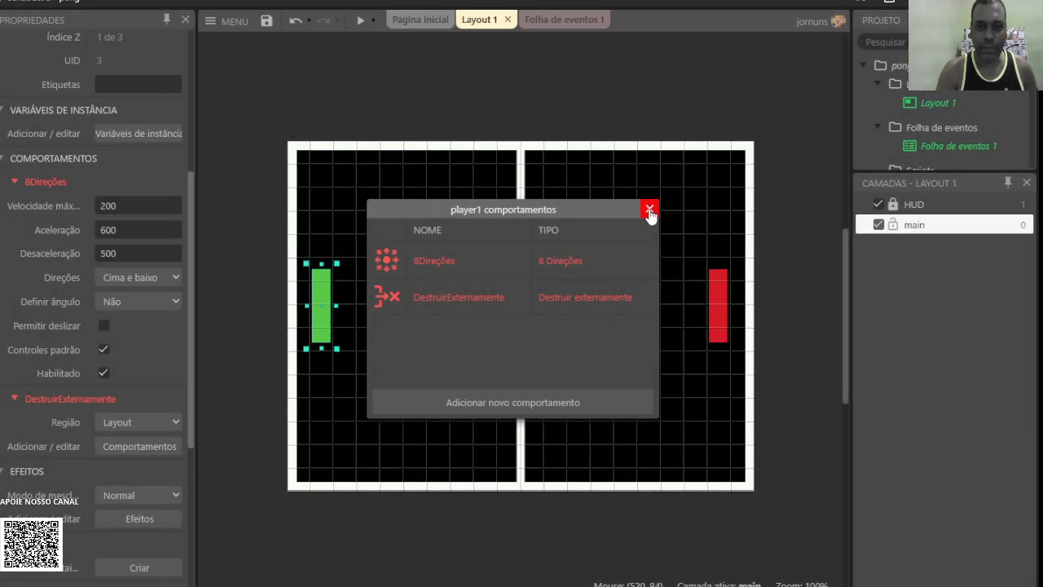
click(649, 211)
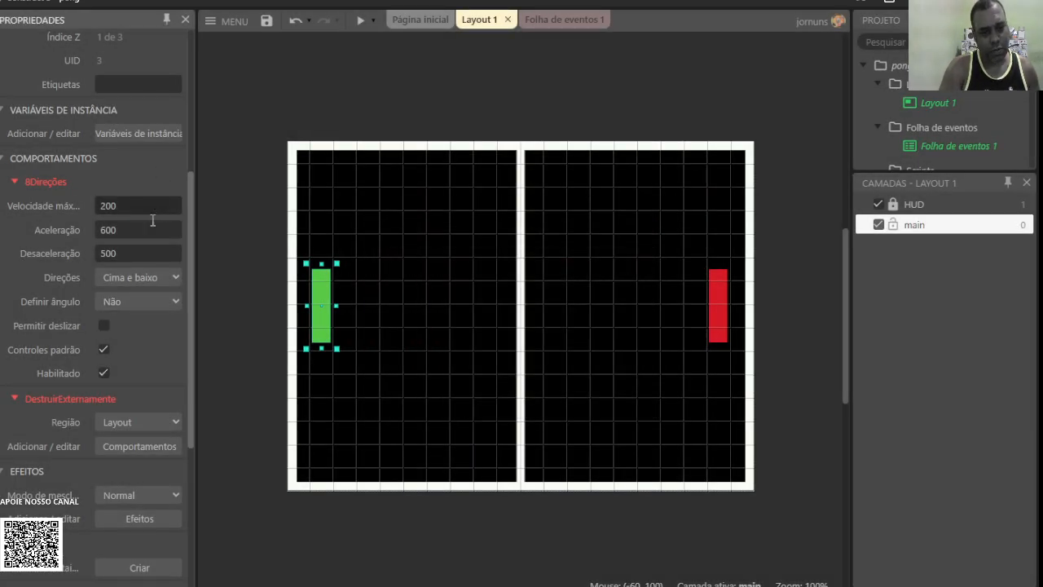
Set the Região of player1's DestruirExternamente behavior to Janela de exibição
click(150, 449)
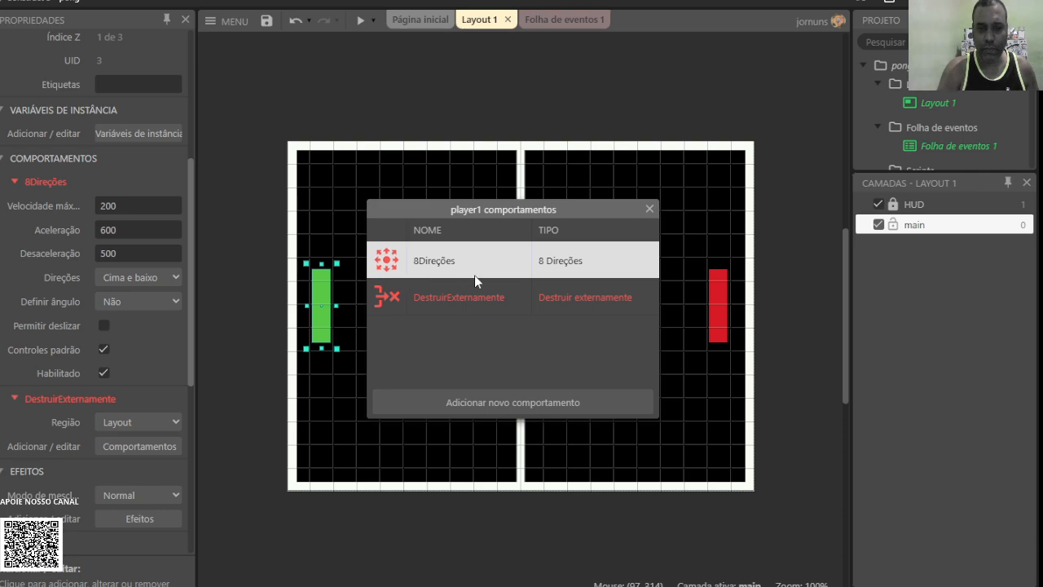
click(649, 209)
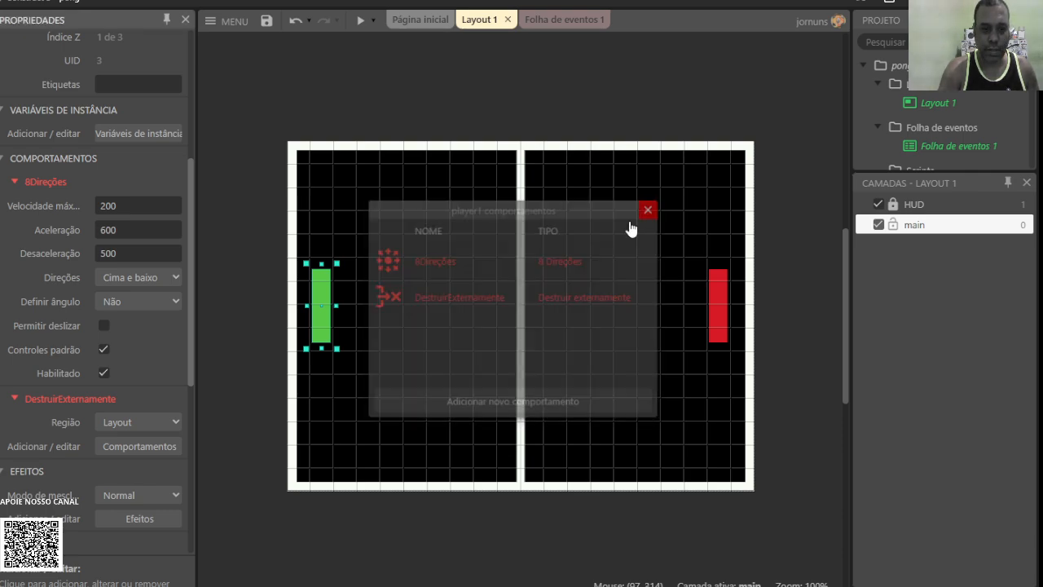
scroll(80, 418, down, 1)
scroll(80, 417, down, 1)
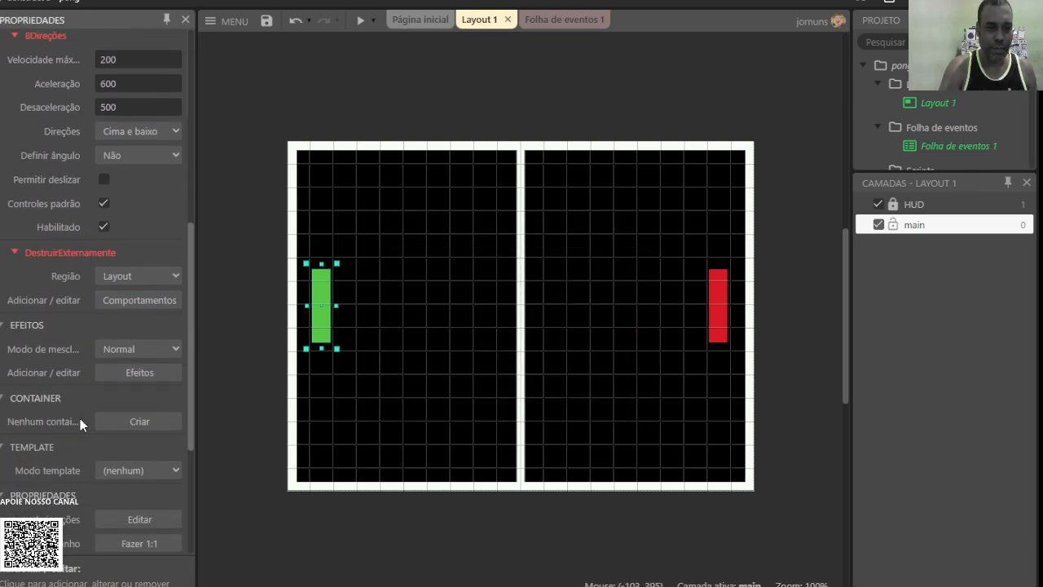
click(151, 280)
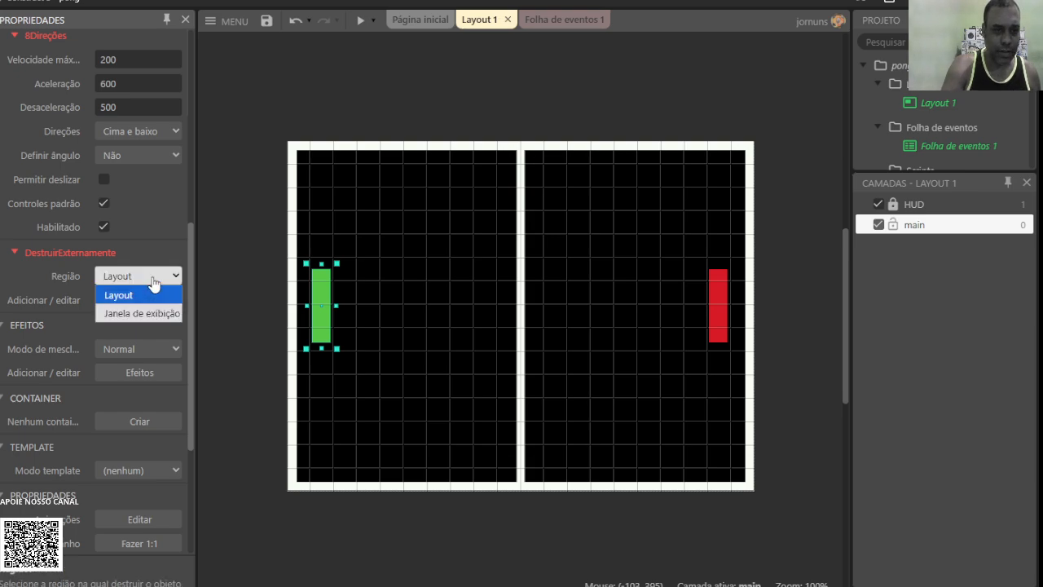
click(162, 314)
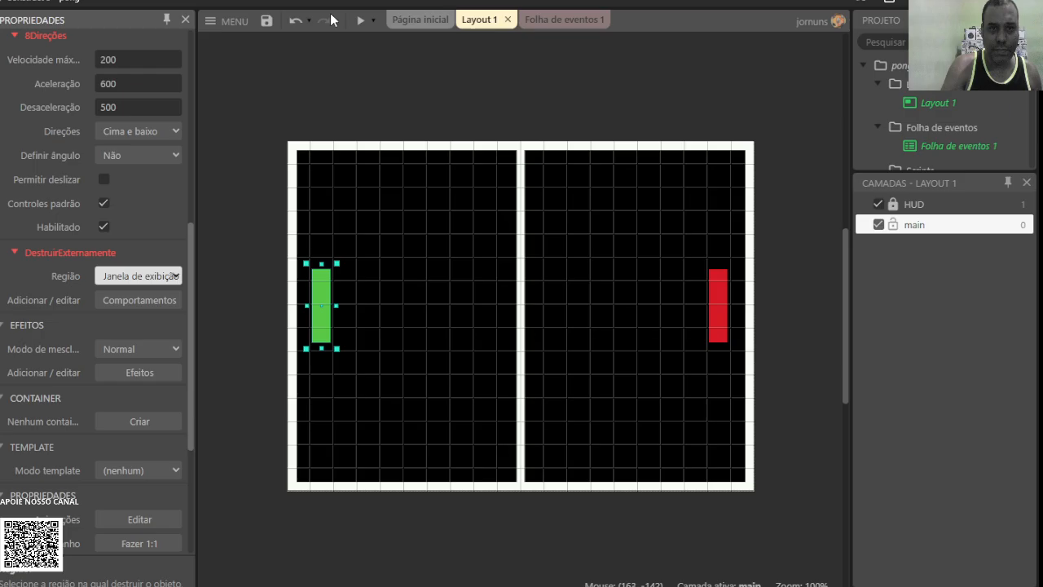
Preview the game and move the green paddle up and down to the court's edges, then close the preview
click(360, 20)
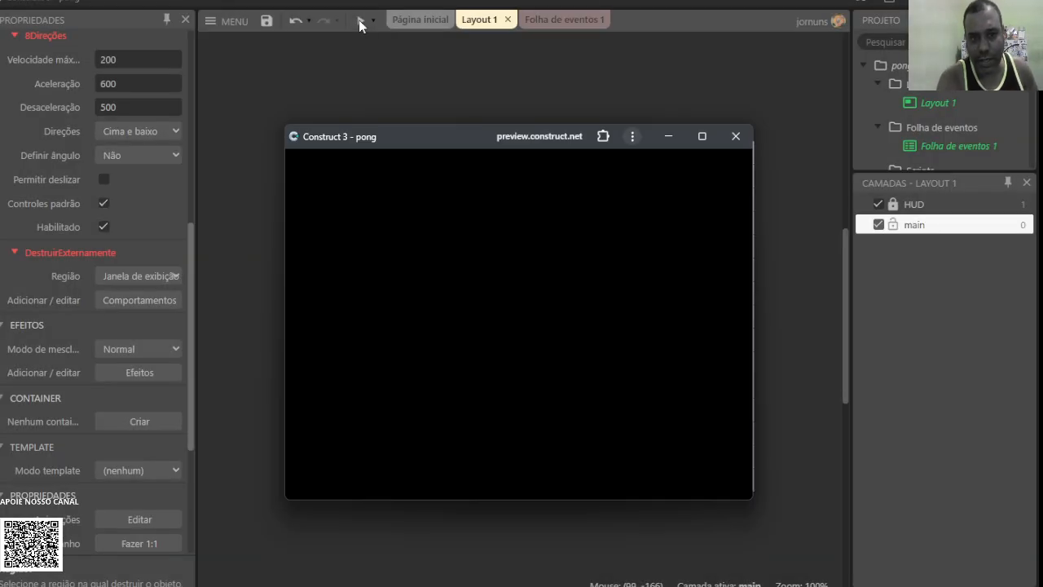
key(Up)
key(Down)
key(Down)
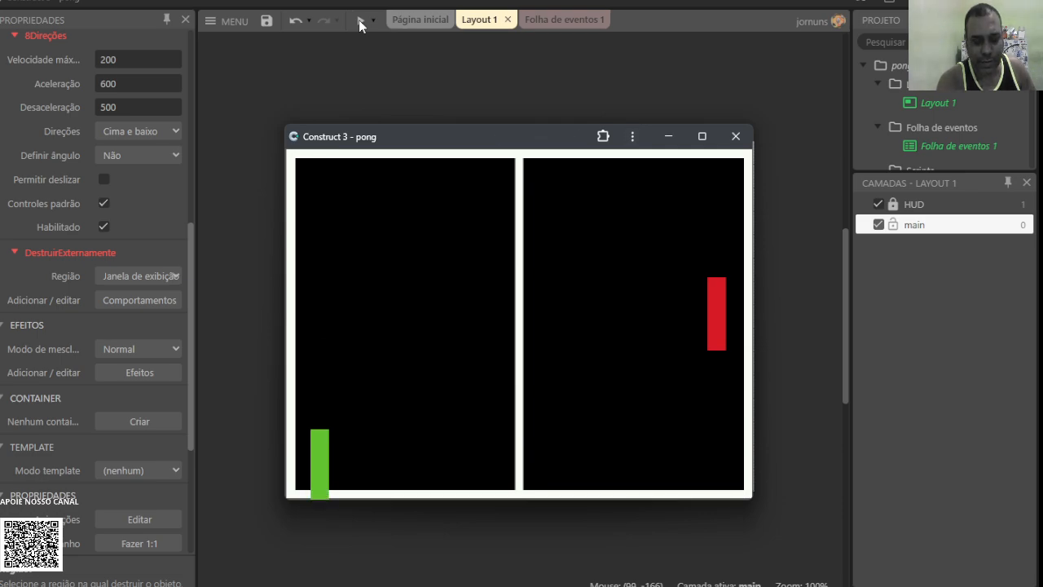
key(Up)
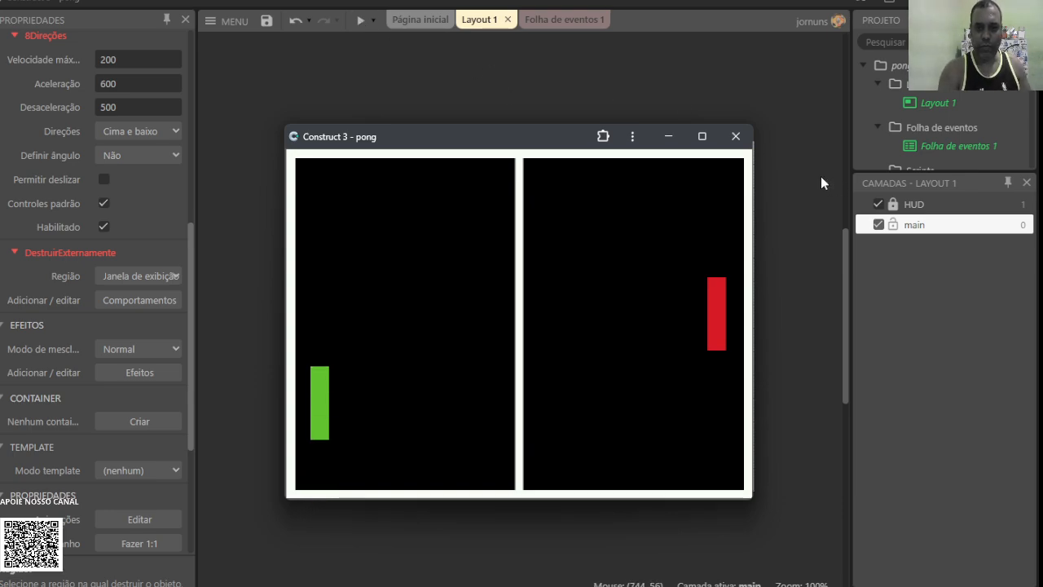
click(744, 136)
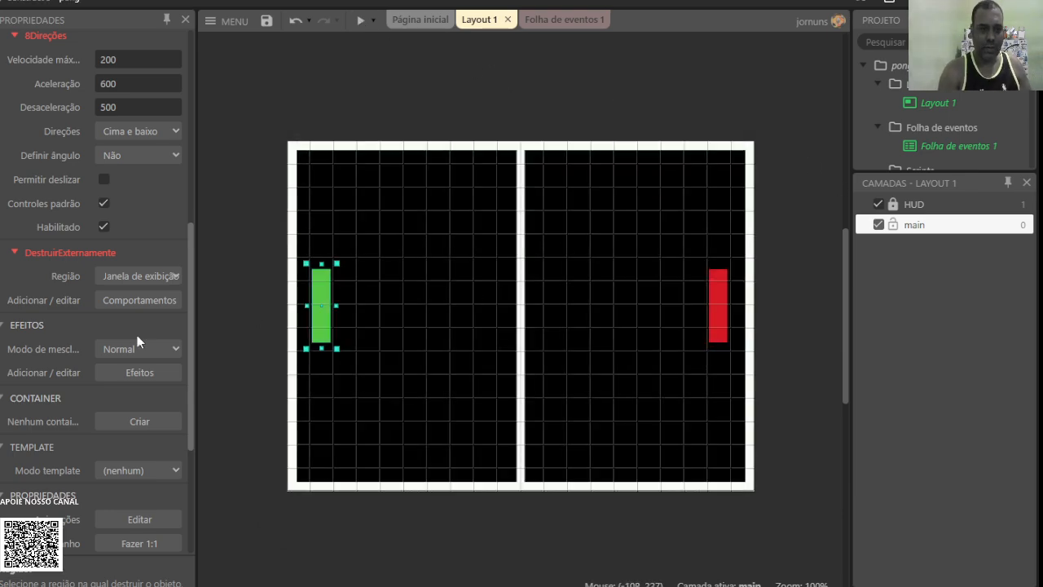
Set player1's DestruirExternamente Região to Layout and preview the game by moving the green paddle upward
click(142, 277)
click(118, 293)
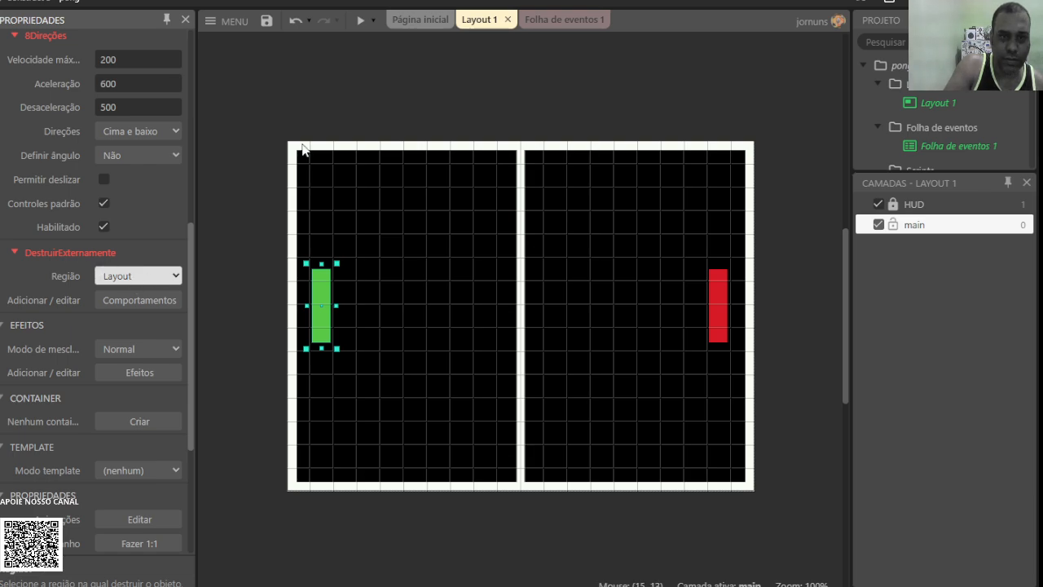
click(356, 23)
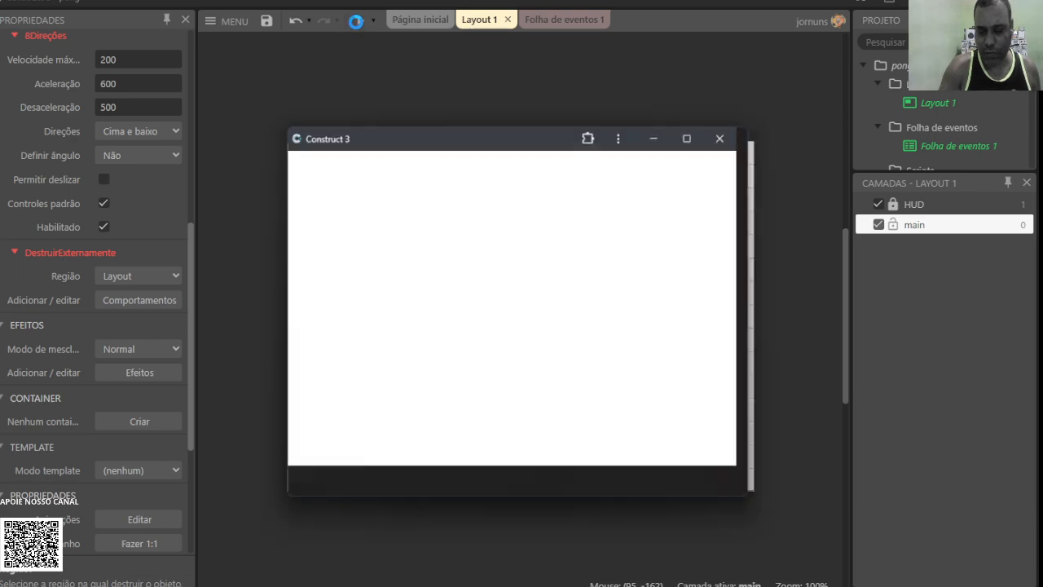
key(Up)
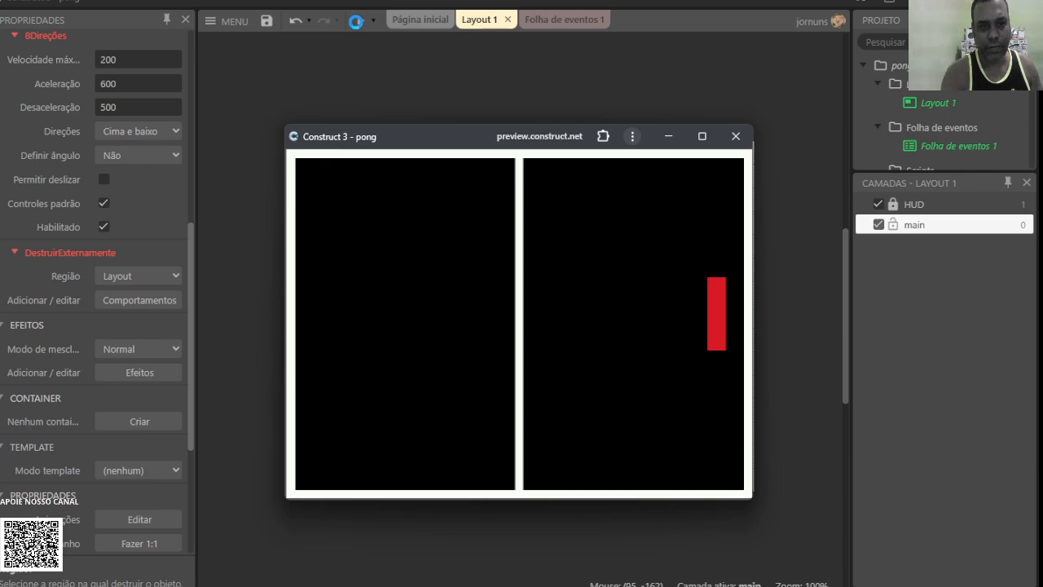
click(740, 144)
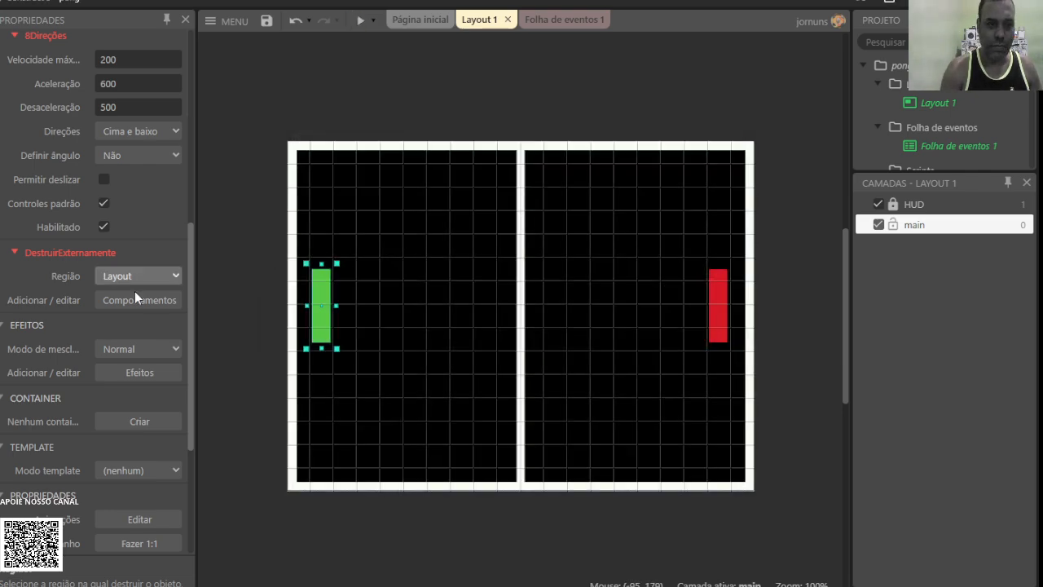
Remove the DestruirExternamente behavior from player1
click(143, 300)
click(444, 297)
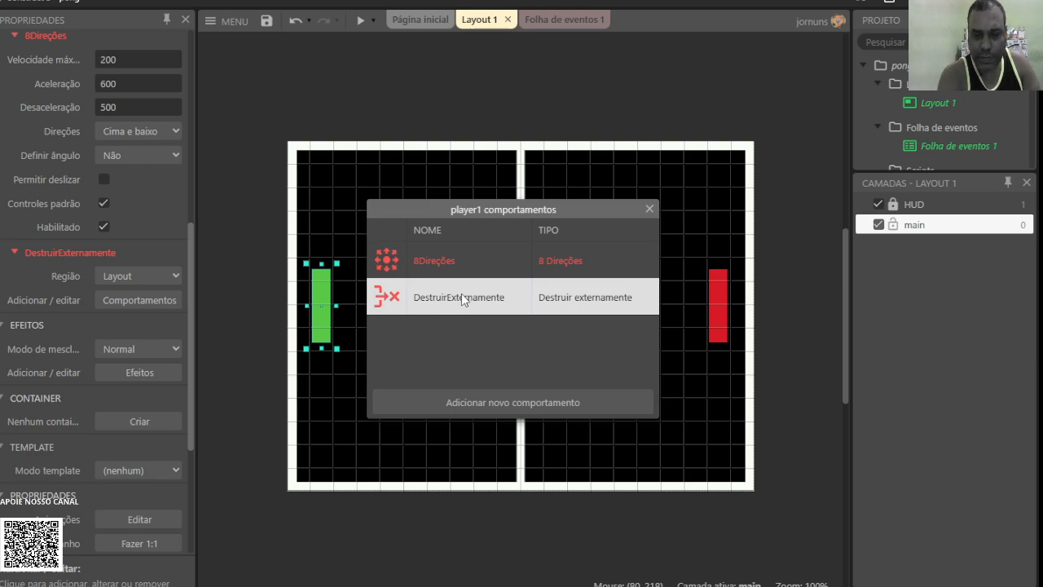
key(Delete)
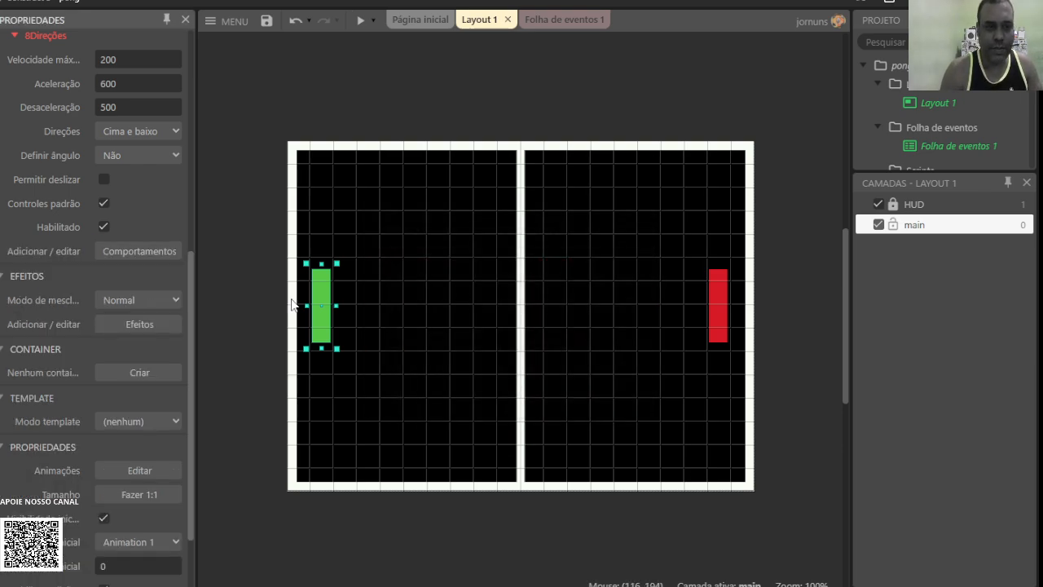
Add the Restrito ao layout behavior to player1 and set its Região to Janela de exibição
click(142, 251)
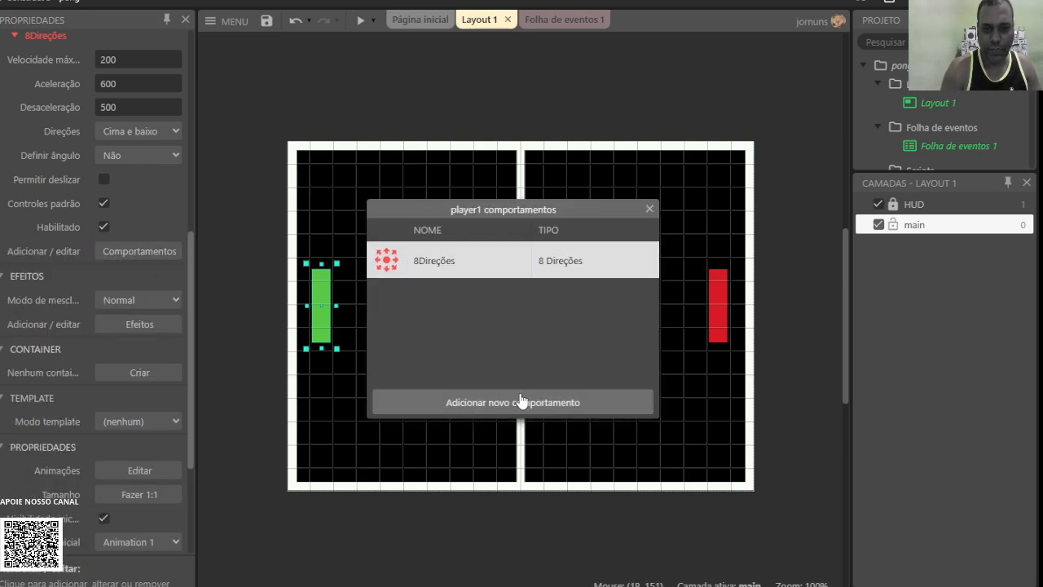
click(521, 401)
scroll(578, 310, down, 2)
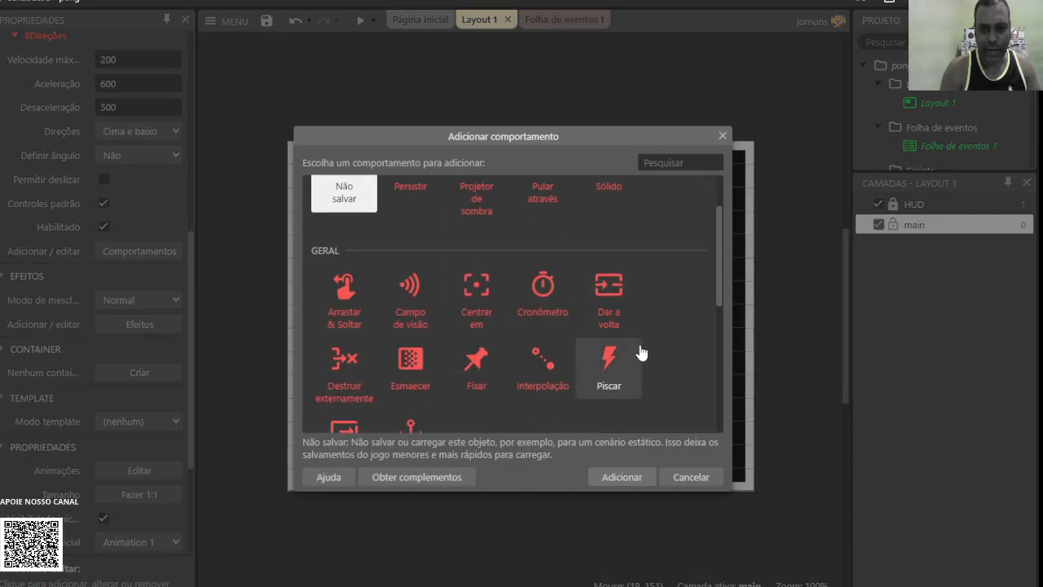
scroll(640, 350, down, 1)
double_click(362, 379)
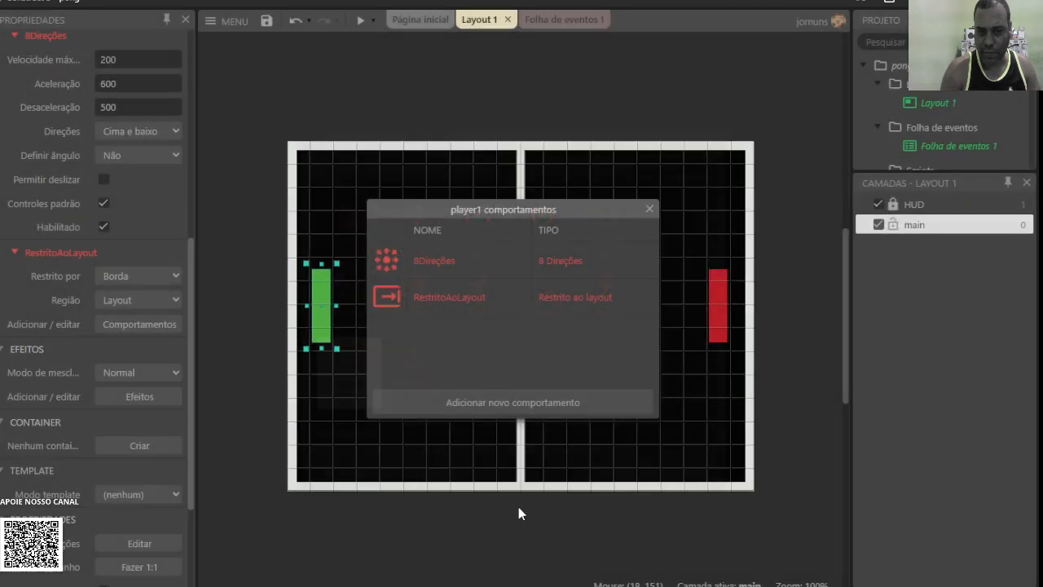
click(648, 210)
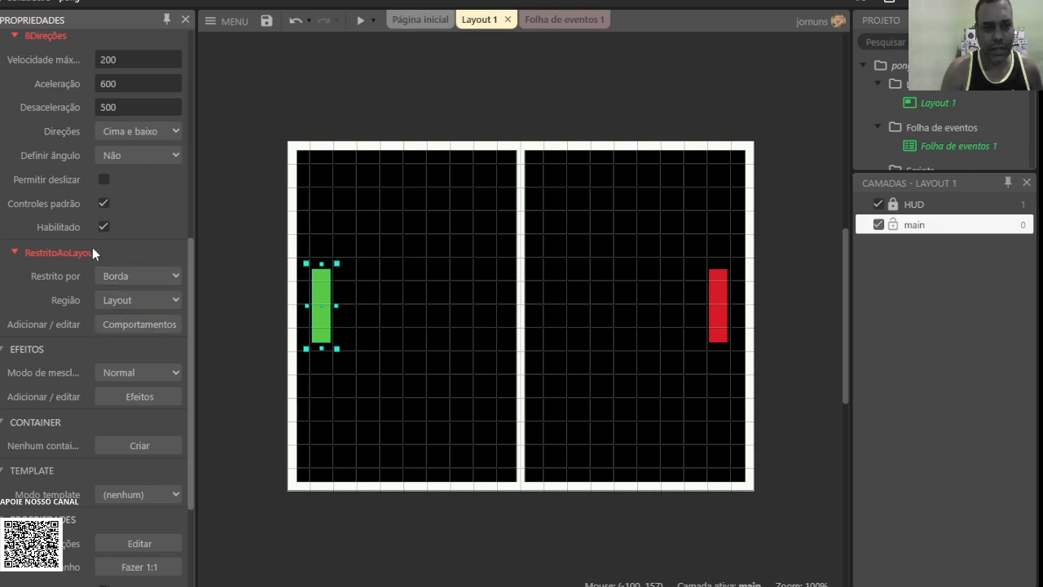
click(149, 300)
click(159, 337)
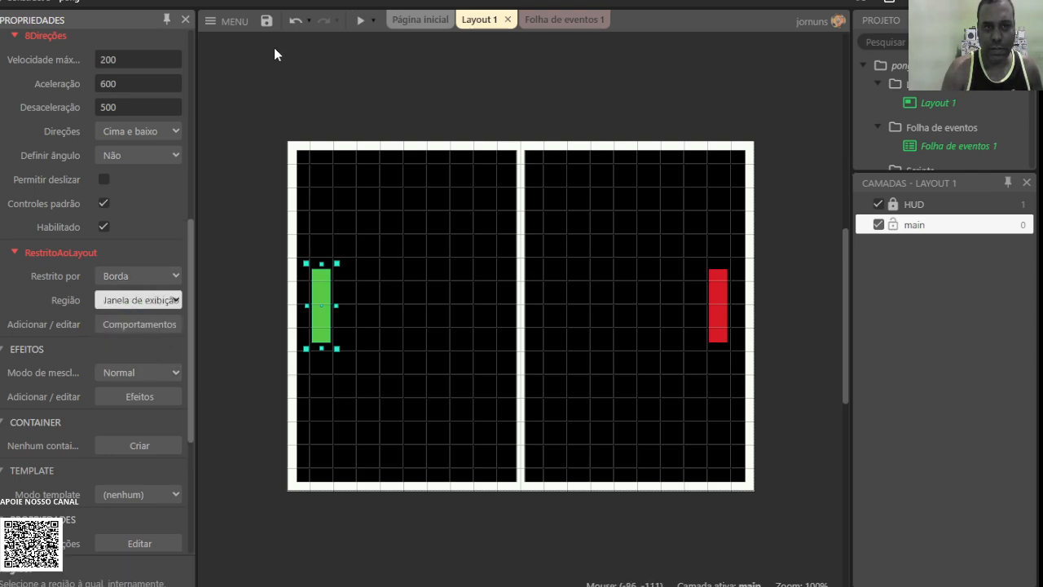
Preview the game and test the green paddle's movement against the upper and lower window limits, then close the preview
click(356, 23)
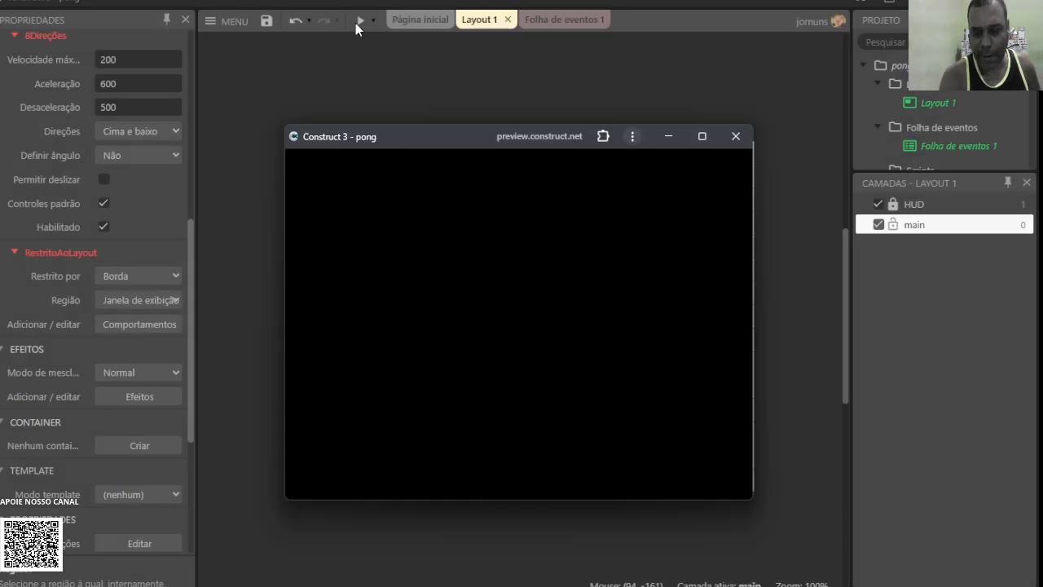
key(Up)
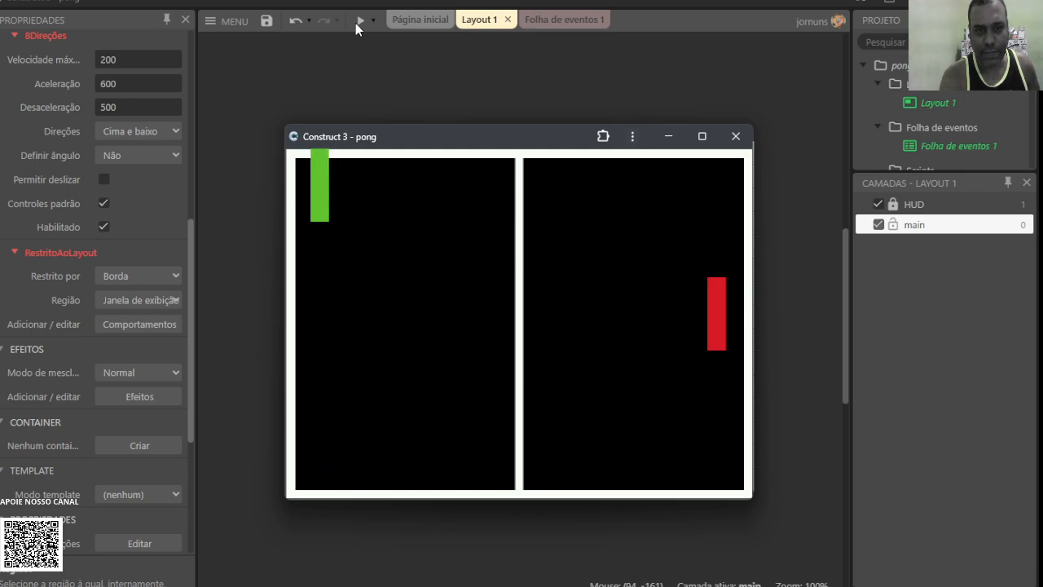
key(Down)
key(Down)
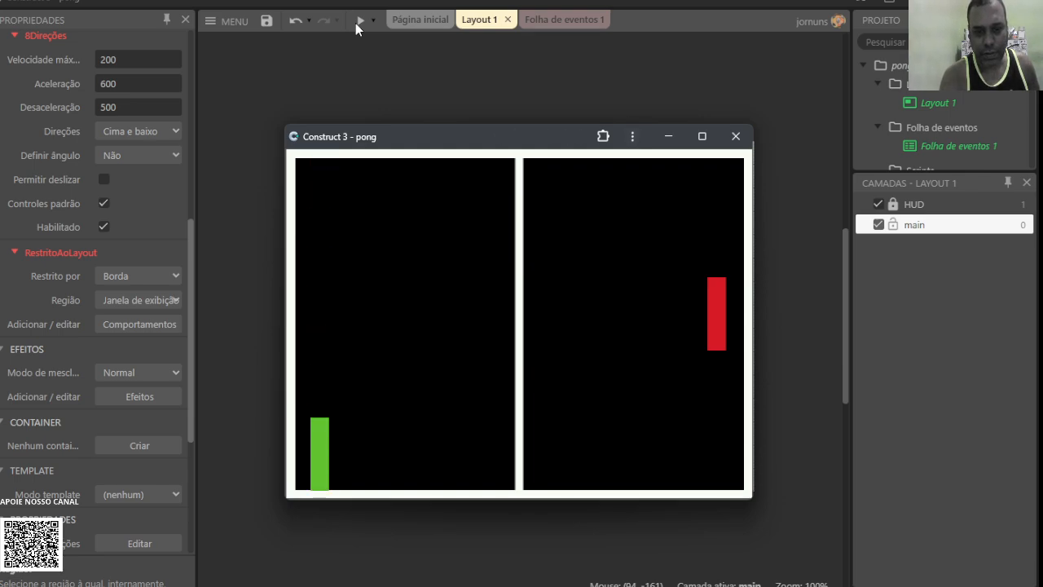
key(Up)
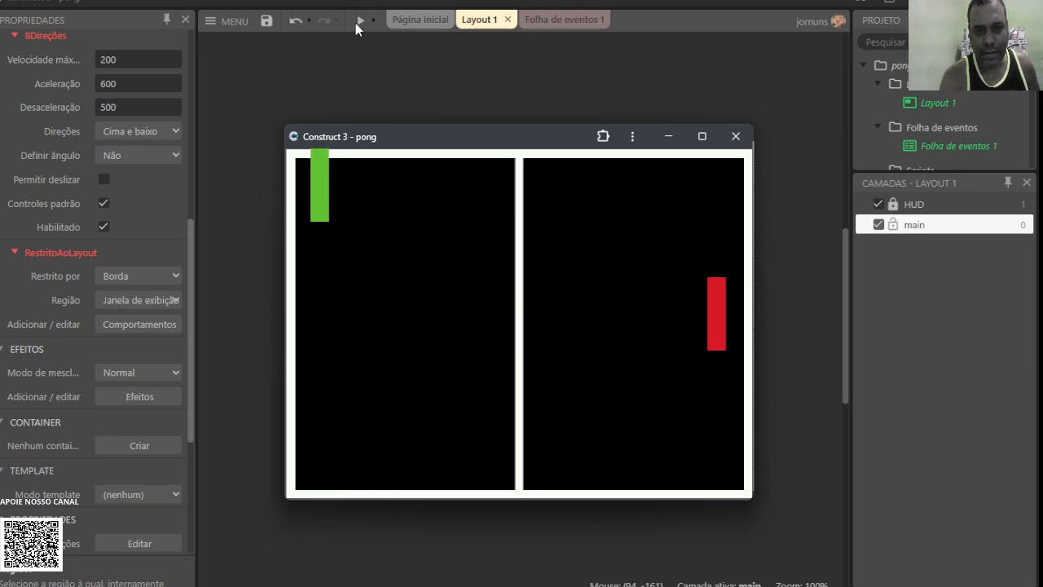
key(Down)
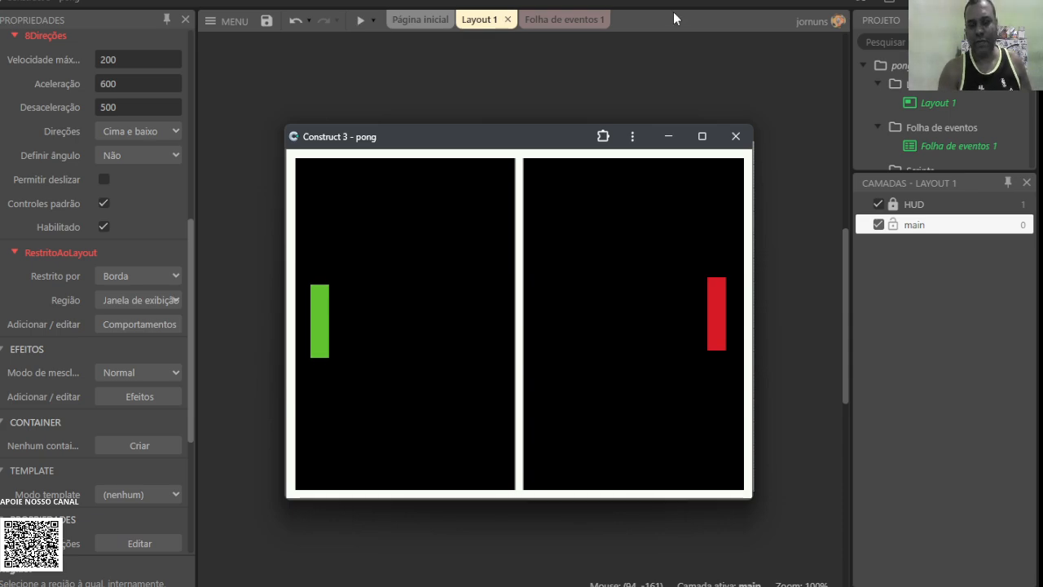
click(735, 139)
Stretch the mesa court beyond the layout's upper and lower edges to about 637 x 500, with its position at about 2, -10
click(531, 154)
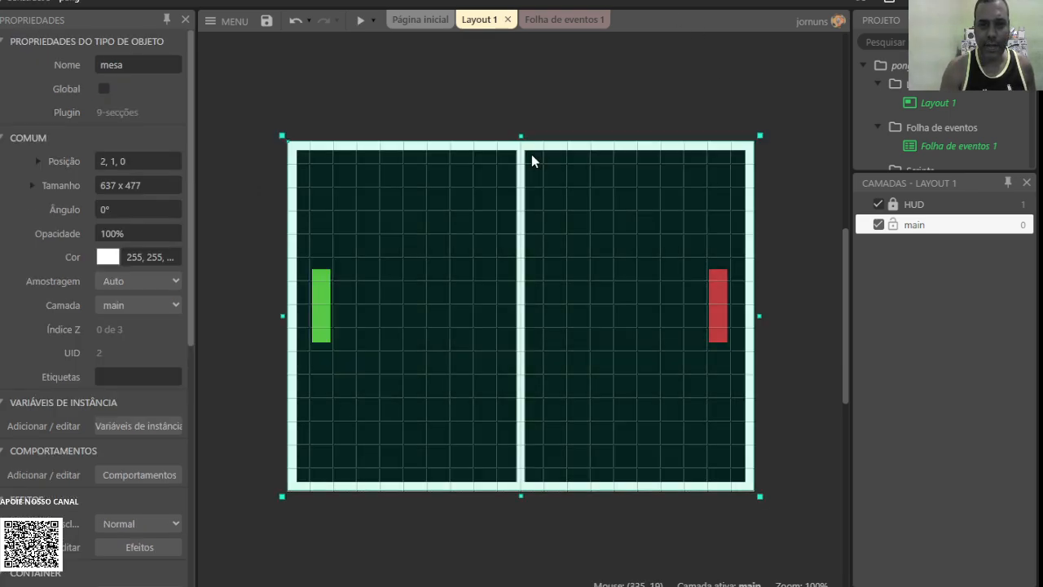
drag(522, 136, 523, 129)
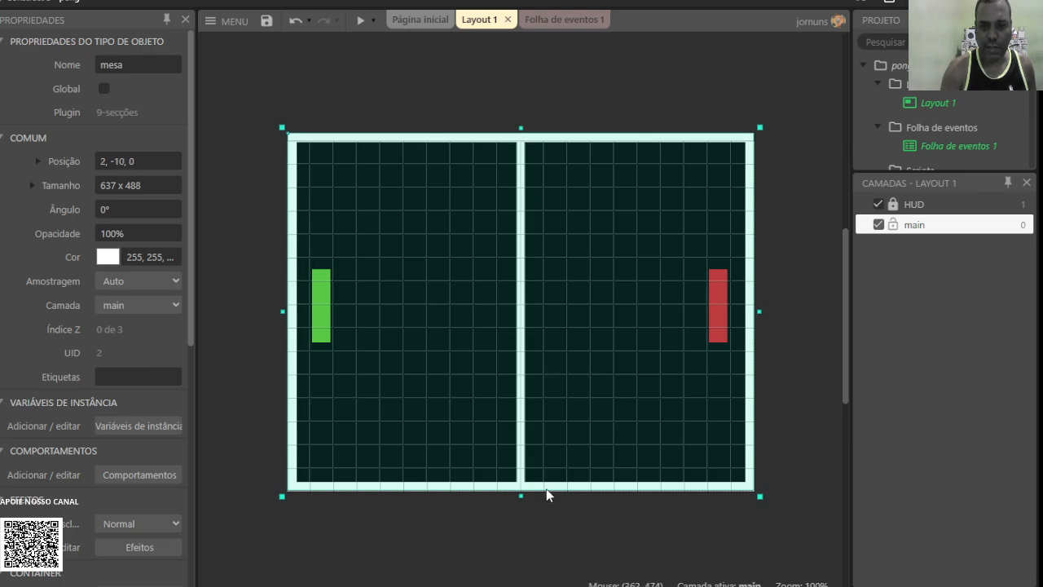
drag(521, 495, 522, 503)
Preview the game with the taller court, move the green paddle up and down, and close the preview
click(358, 22)
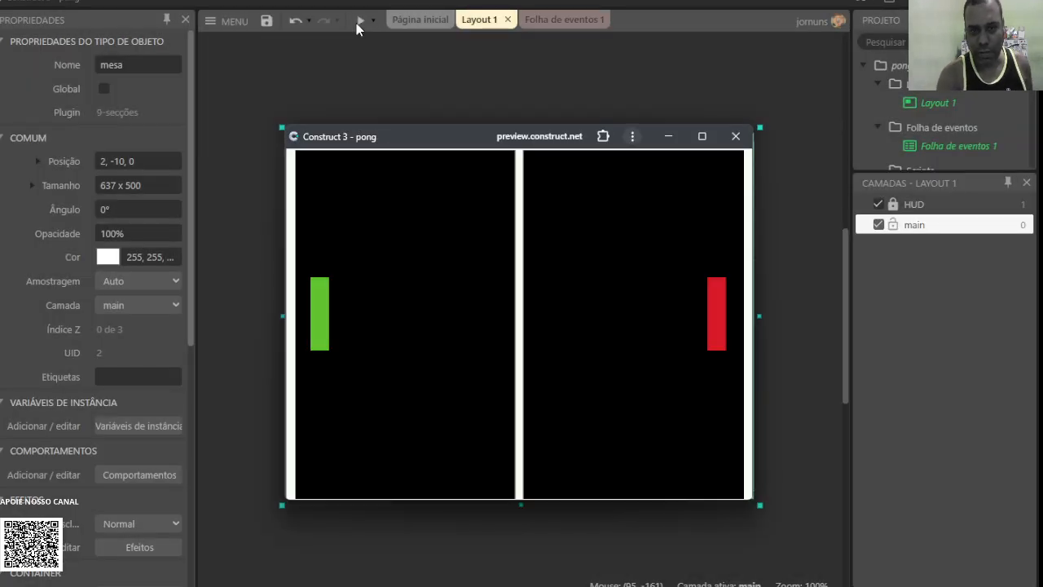
key(Up)
key(Down)
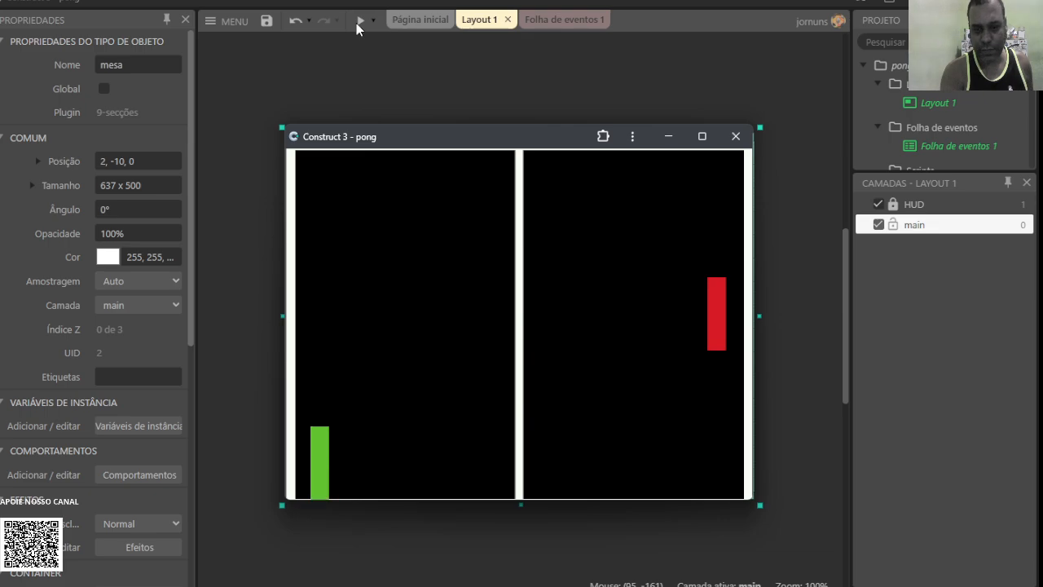
key(Up)
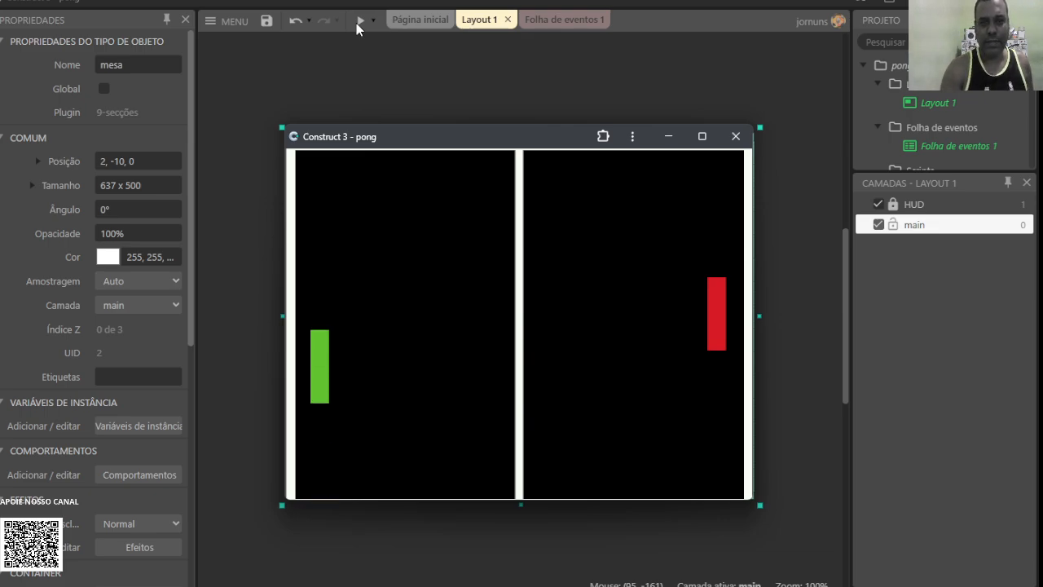
click(736, 137)
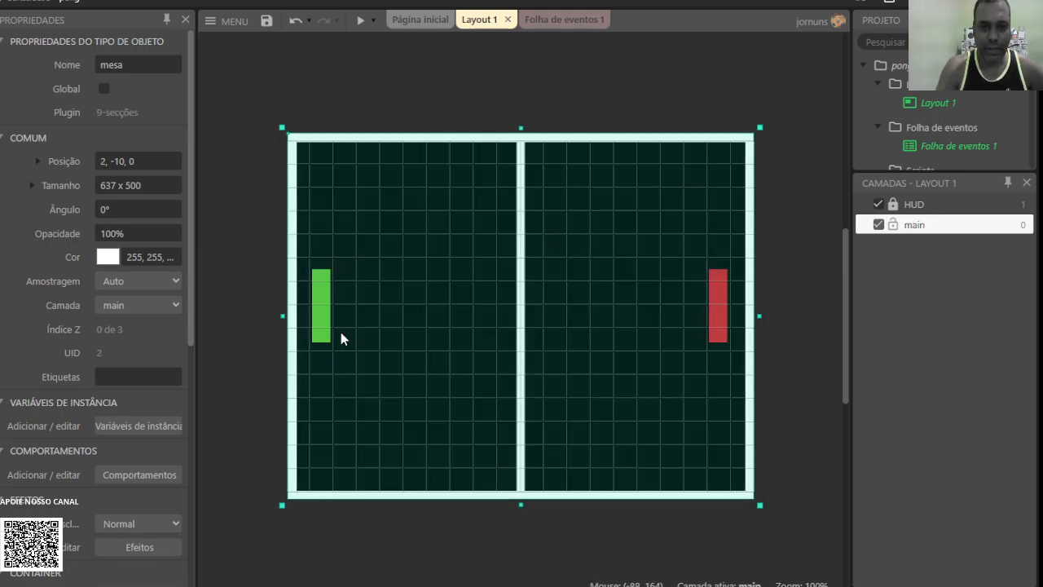
Add the Restrito ao layout behavior to the red player2 paddle
click(716, 285)
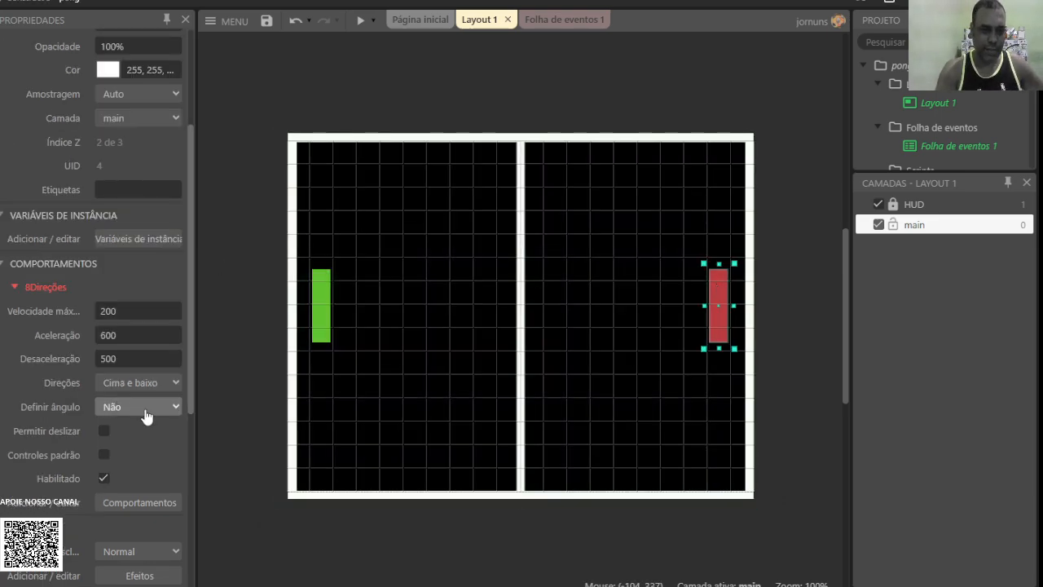
click(157, 508)
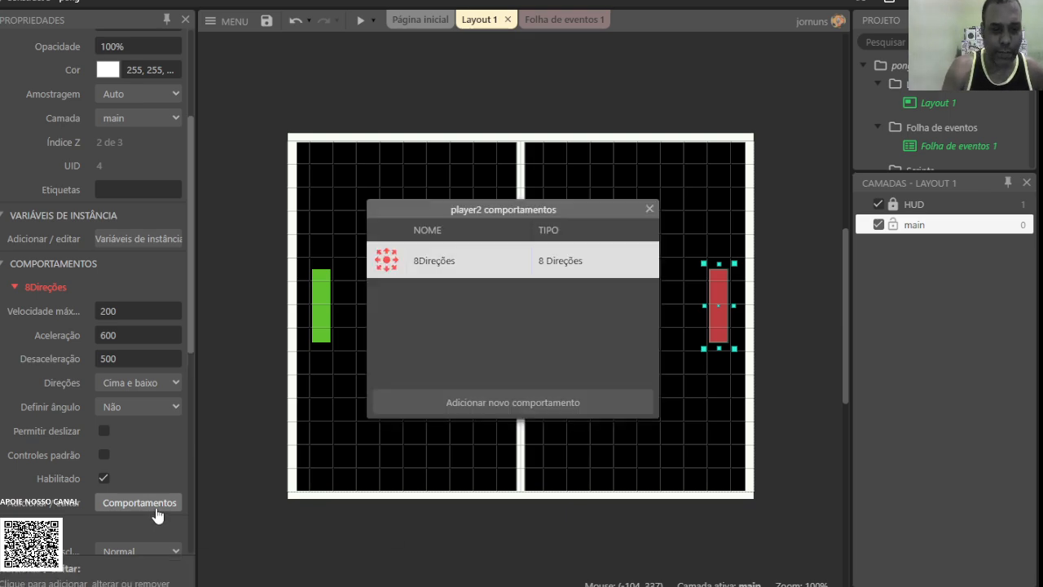
click(498, 399)
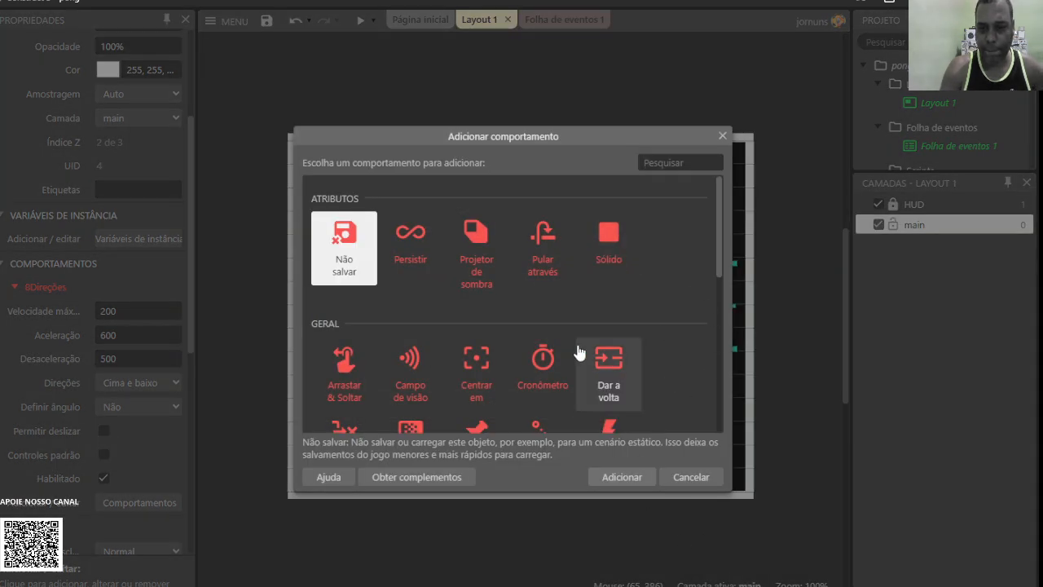
scroll(595, 400, down, 1)
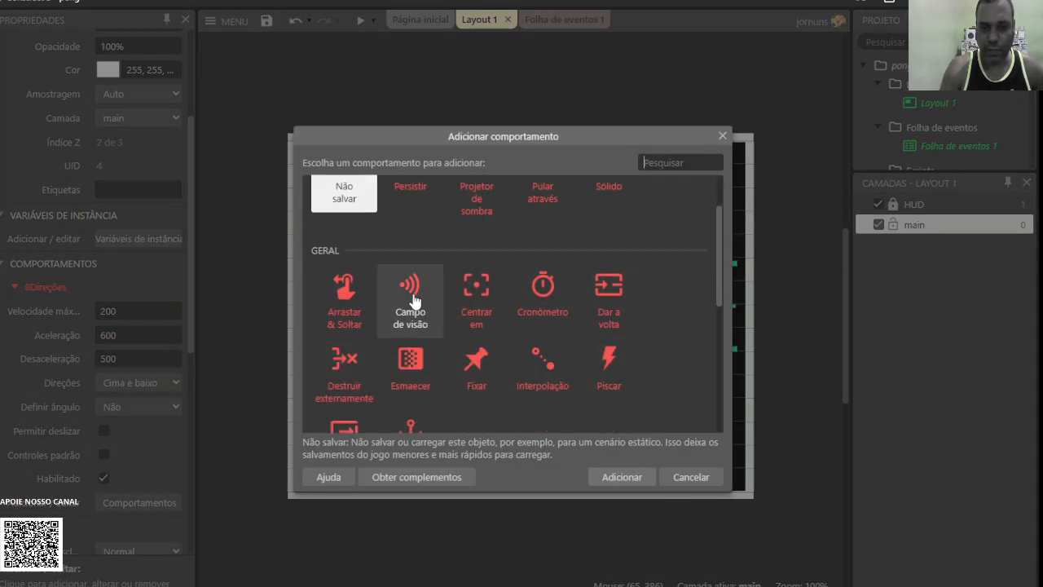
scroll(416, 359, down, 2)
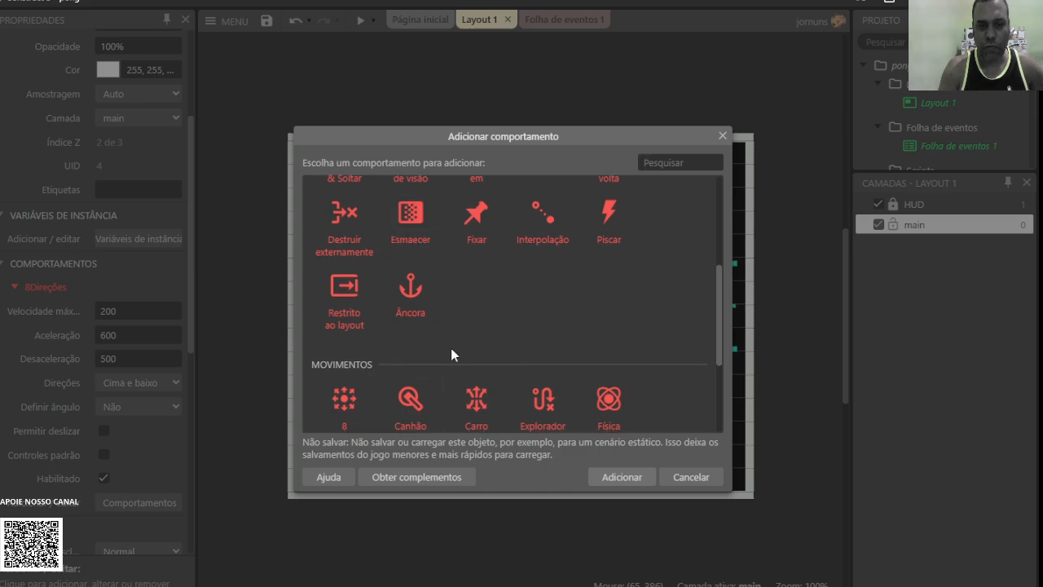
double_click(369, 303)
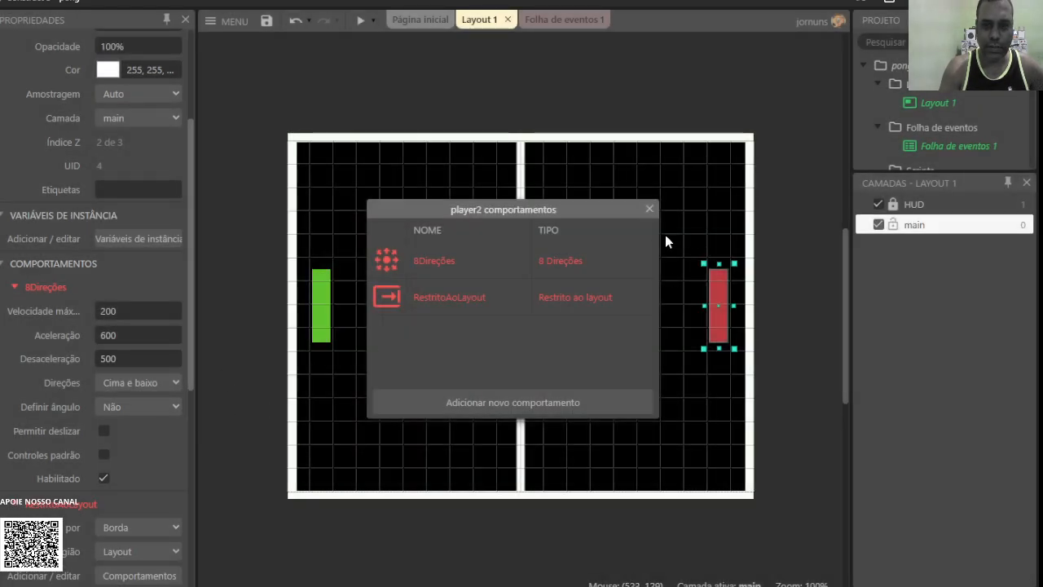
click(650, 209)
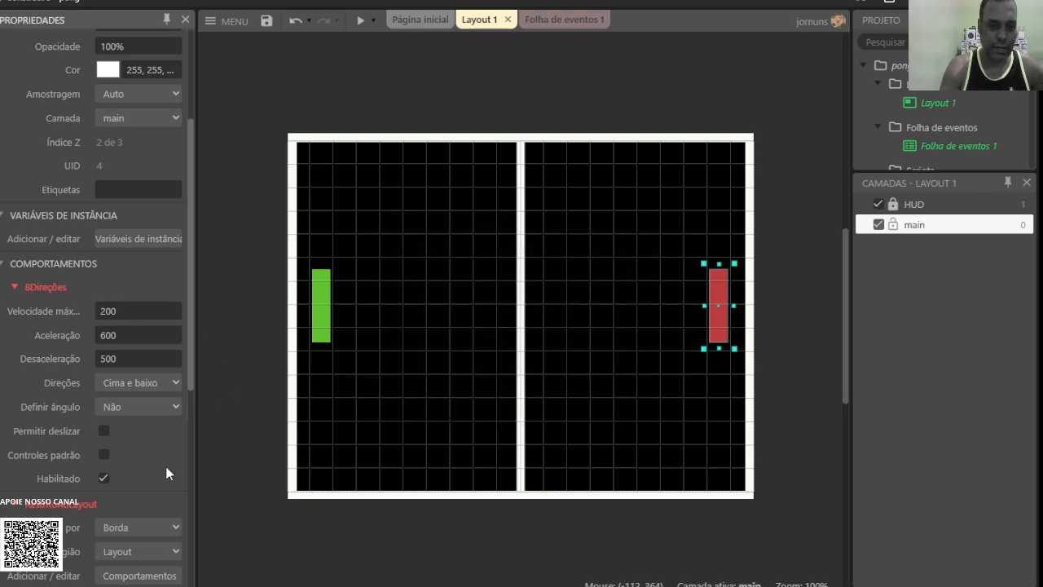
Set the Região of player2's RestritoAoLayout behavior to Janela de exibição, keeping Restrito por at Borda, and deselect the paddle
scroll(167, 471, down, 1)
click(137, 478)
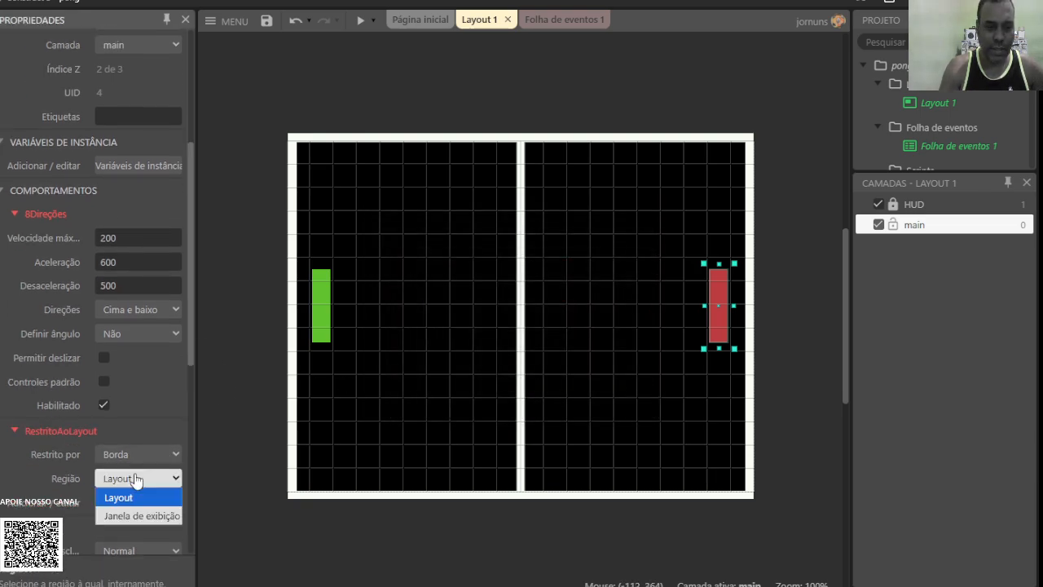
click(135, 515)
click(133, 456)
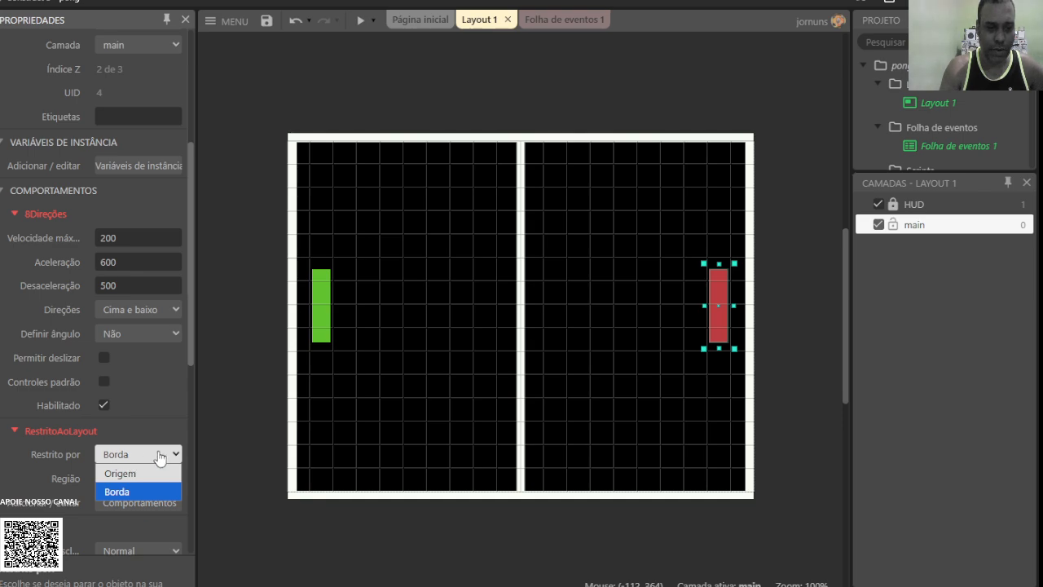
click(160, 457)
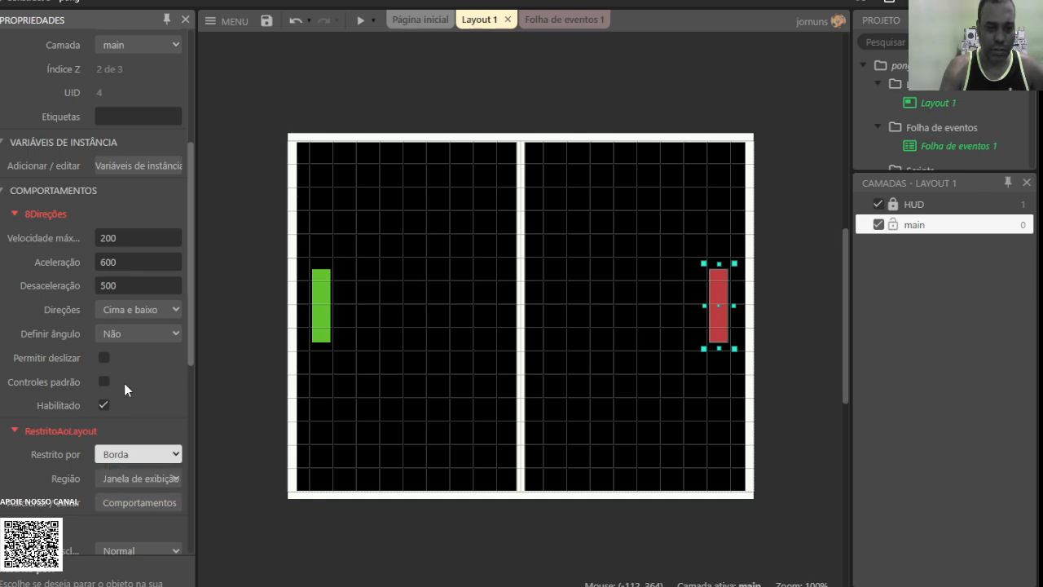
click(805, 321)
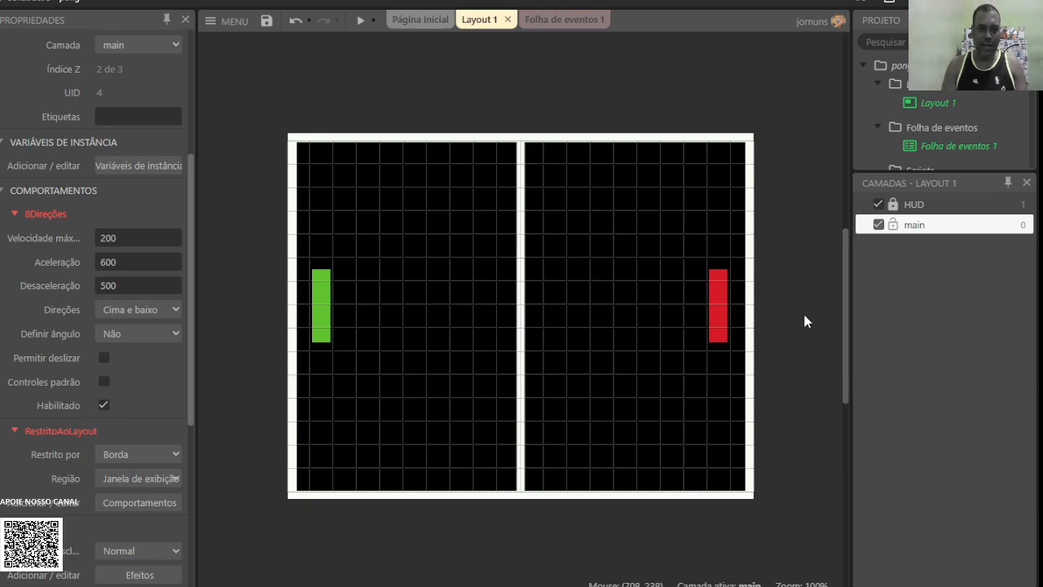